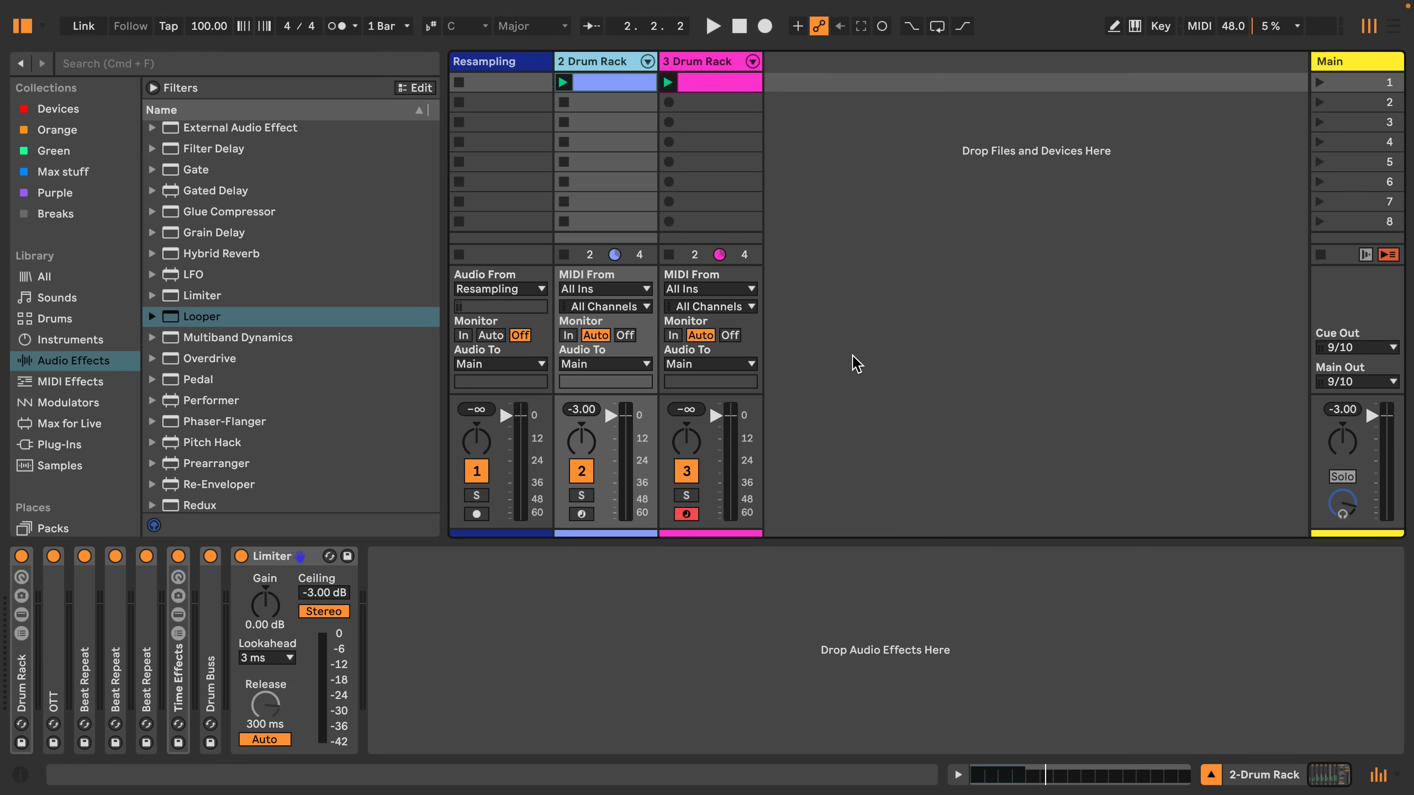
# Select the first clip on the 2 Drum Rack track and start playback to hear it.
pyautogui.click(853, 356)
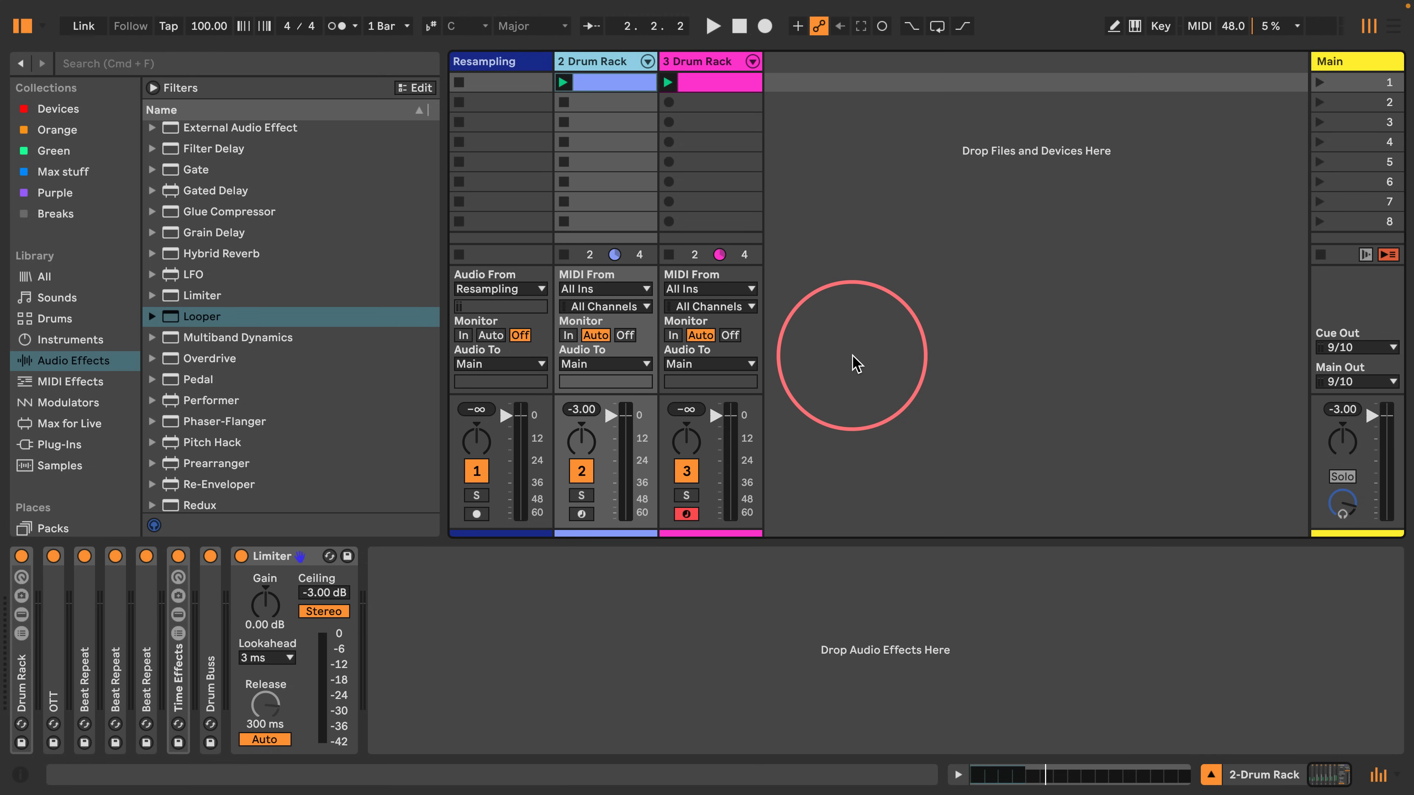
pyautogui.click(618, 103)
pyautogui.click(607, 89)
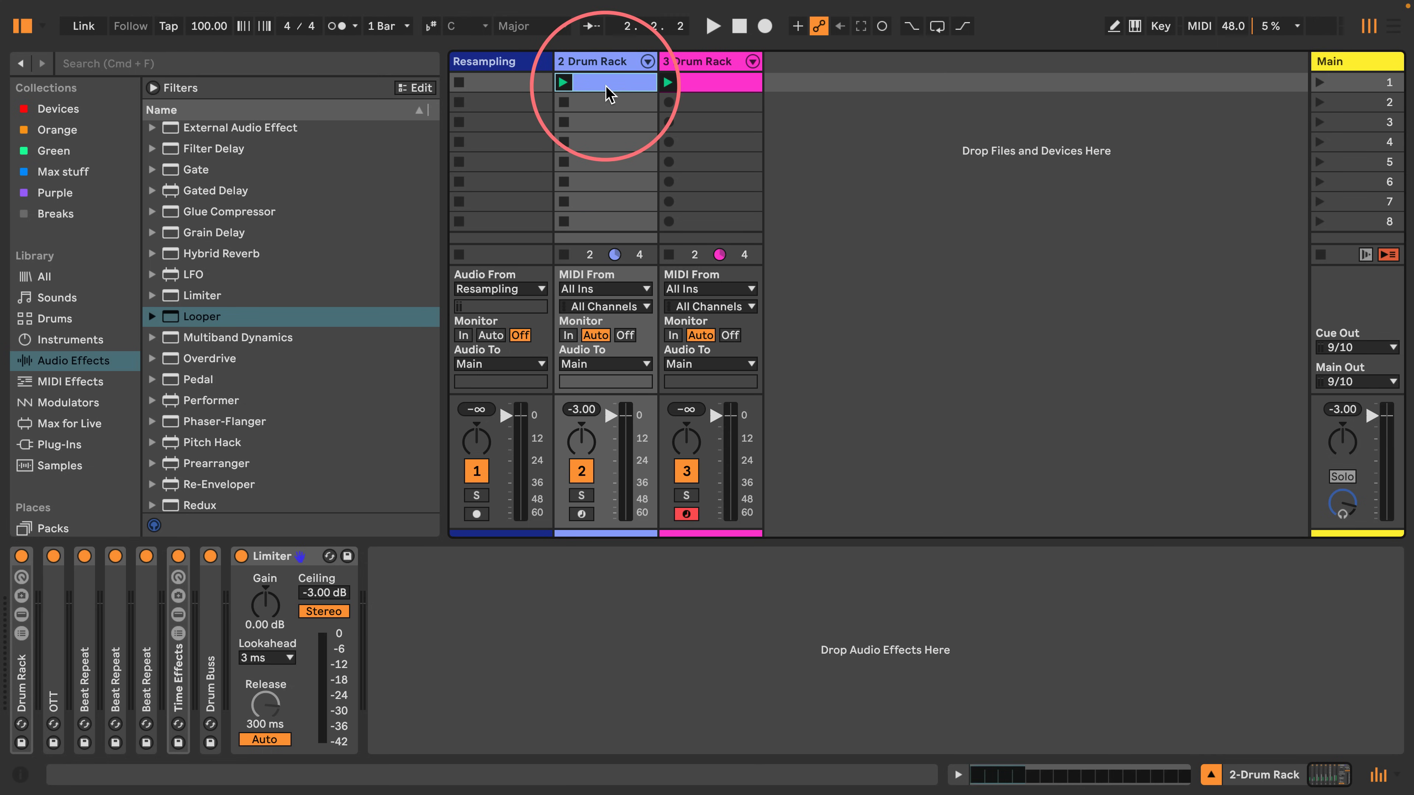
pyautogui.press('space')
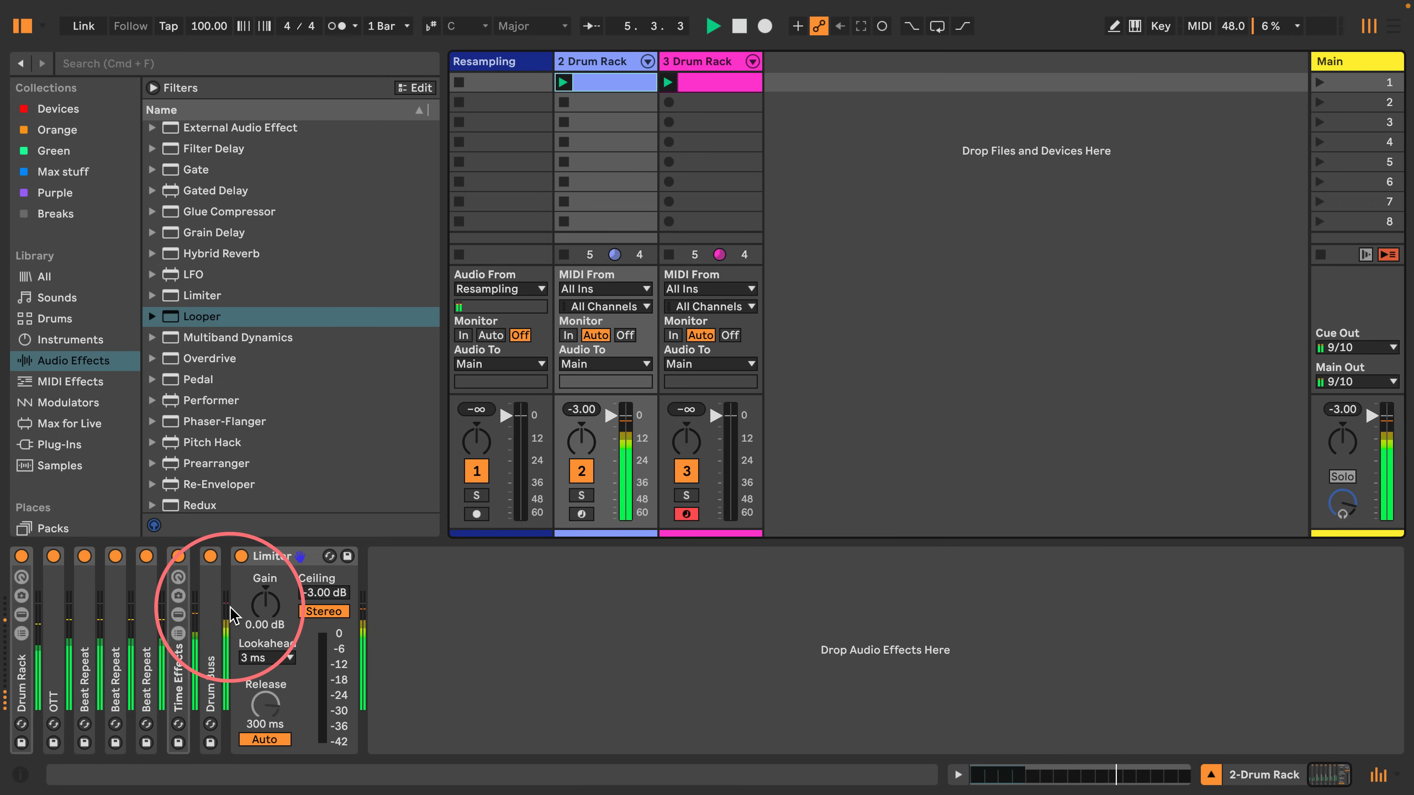
# Unfold the Drum Rack on track 2 and display its devices and chain list.
pyautogui.click(18, 670)
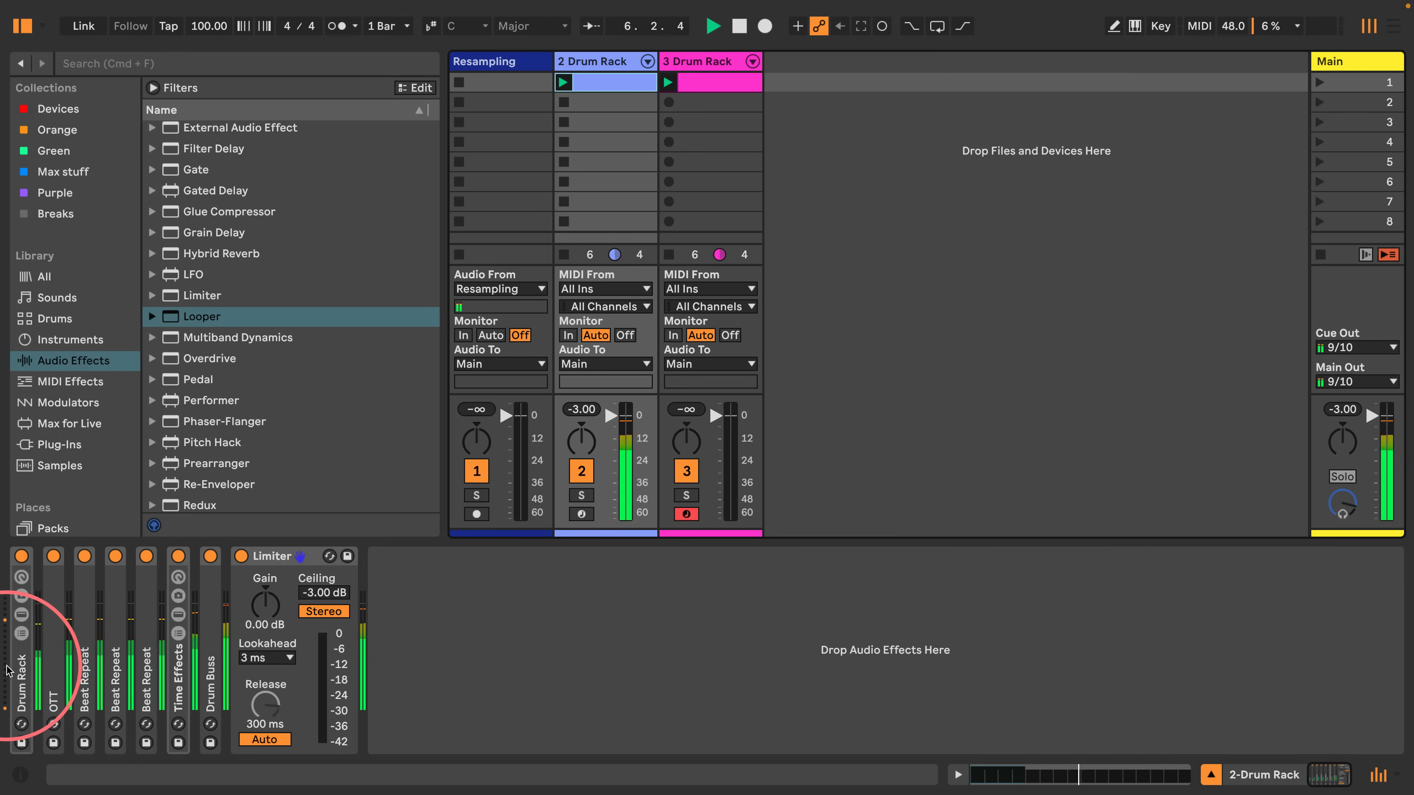
pyautogui.click(19, 670)
pyautogui.click(77, 724)
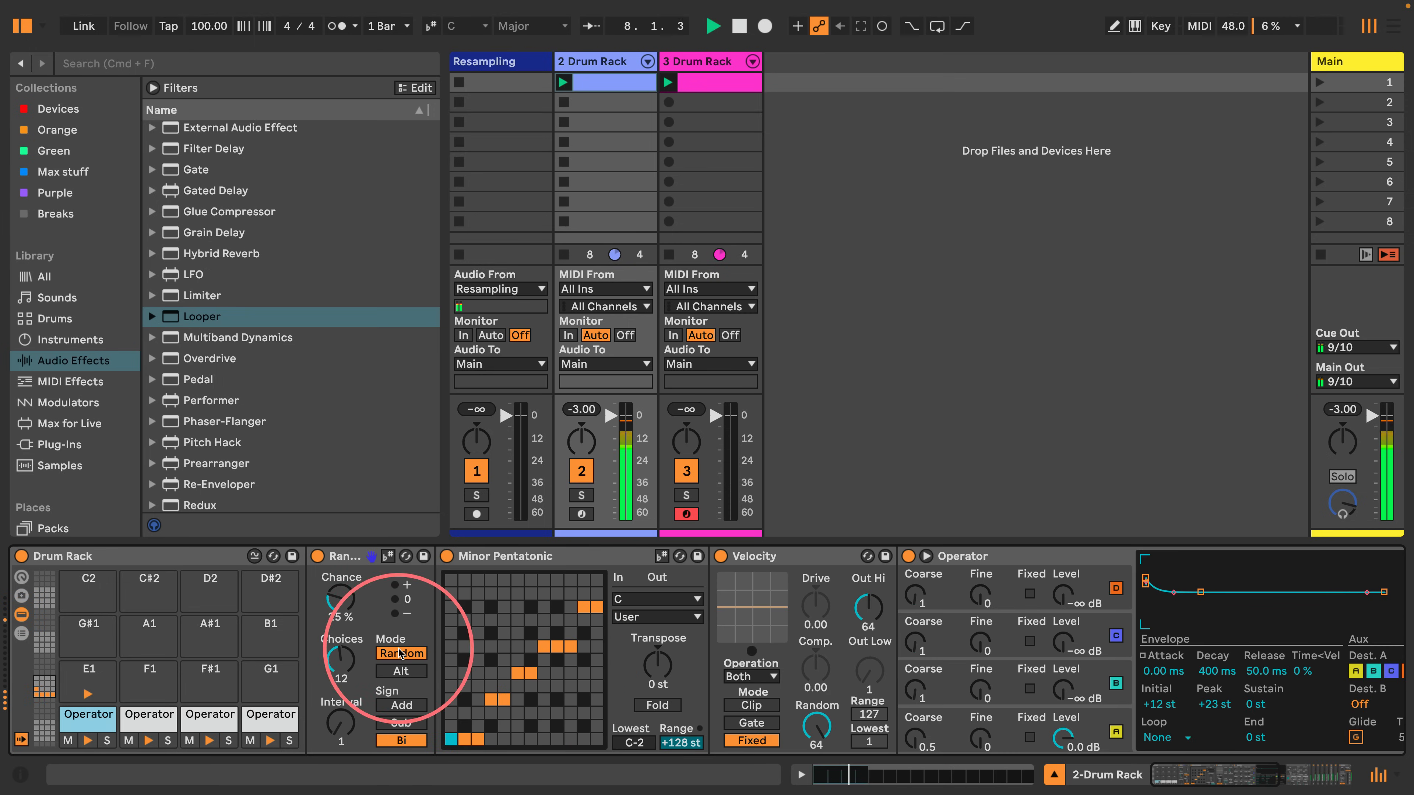
pyautogui.click(21, 633)
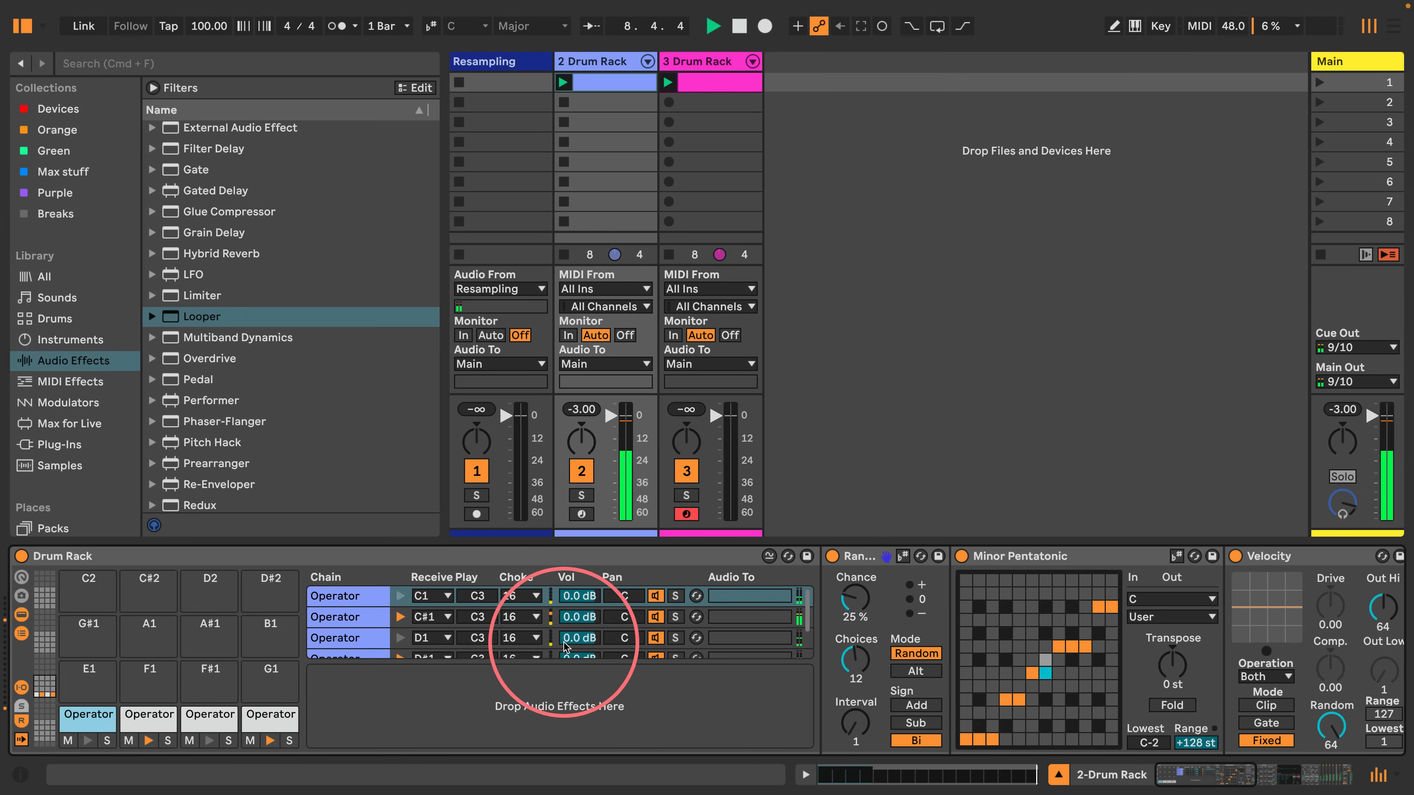
# Inspect the Operator pads on C#1, D1, D#1 and C1 of the Drum Rack and hide its chain list and devices.
pyautogui.click(149, 717)
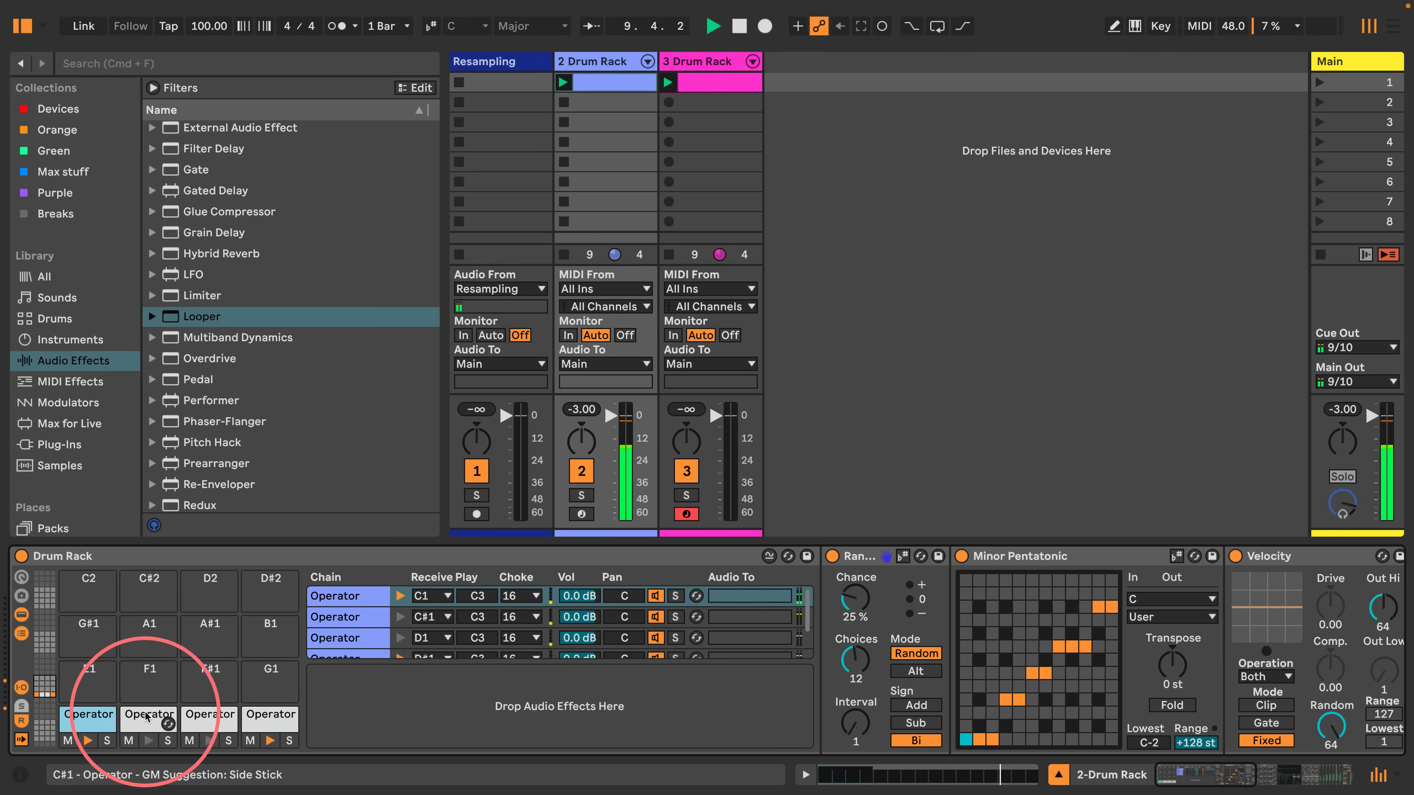
pyautogui.click(204, 723)
pyautogui.doubleClick(148, 721)
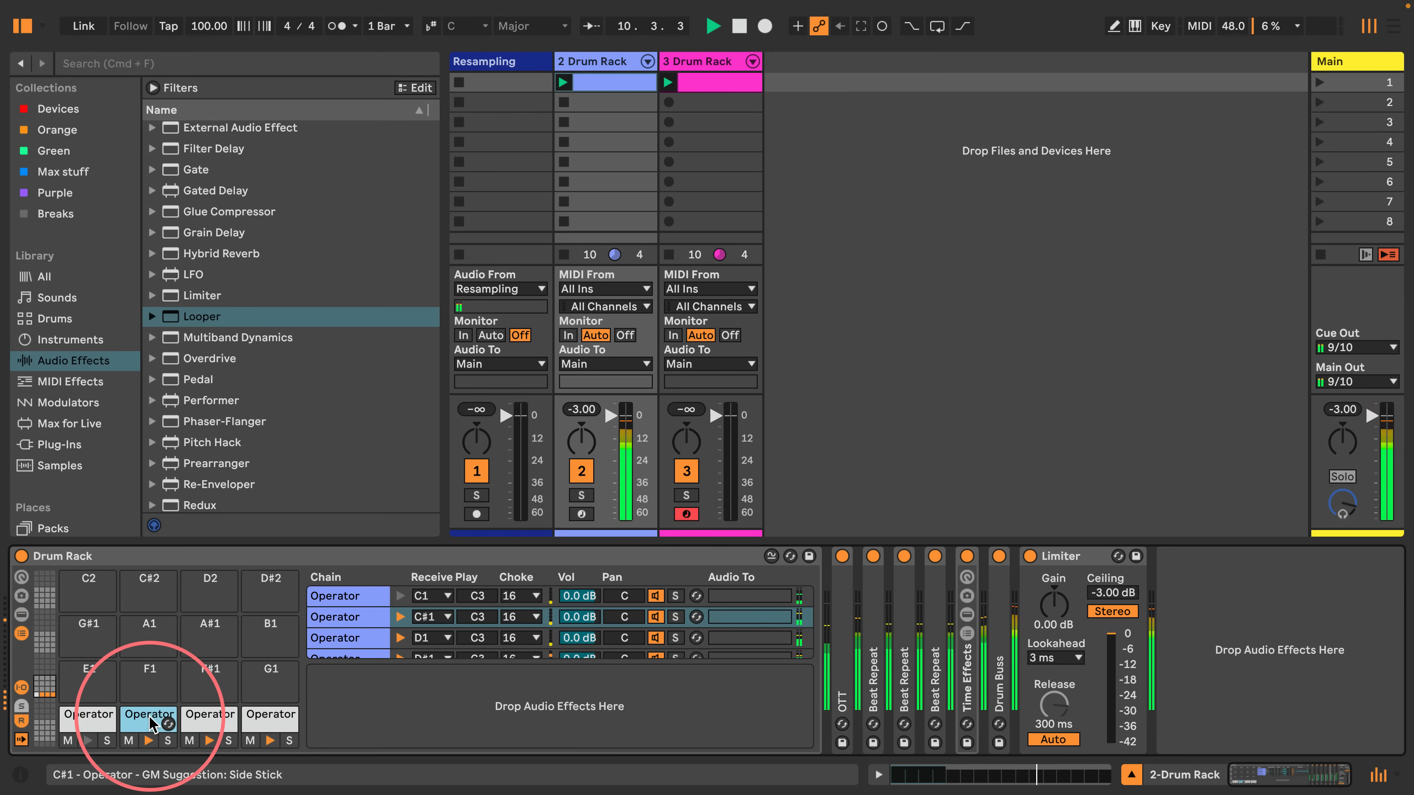
pyautogui.click(210, 720)
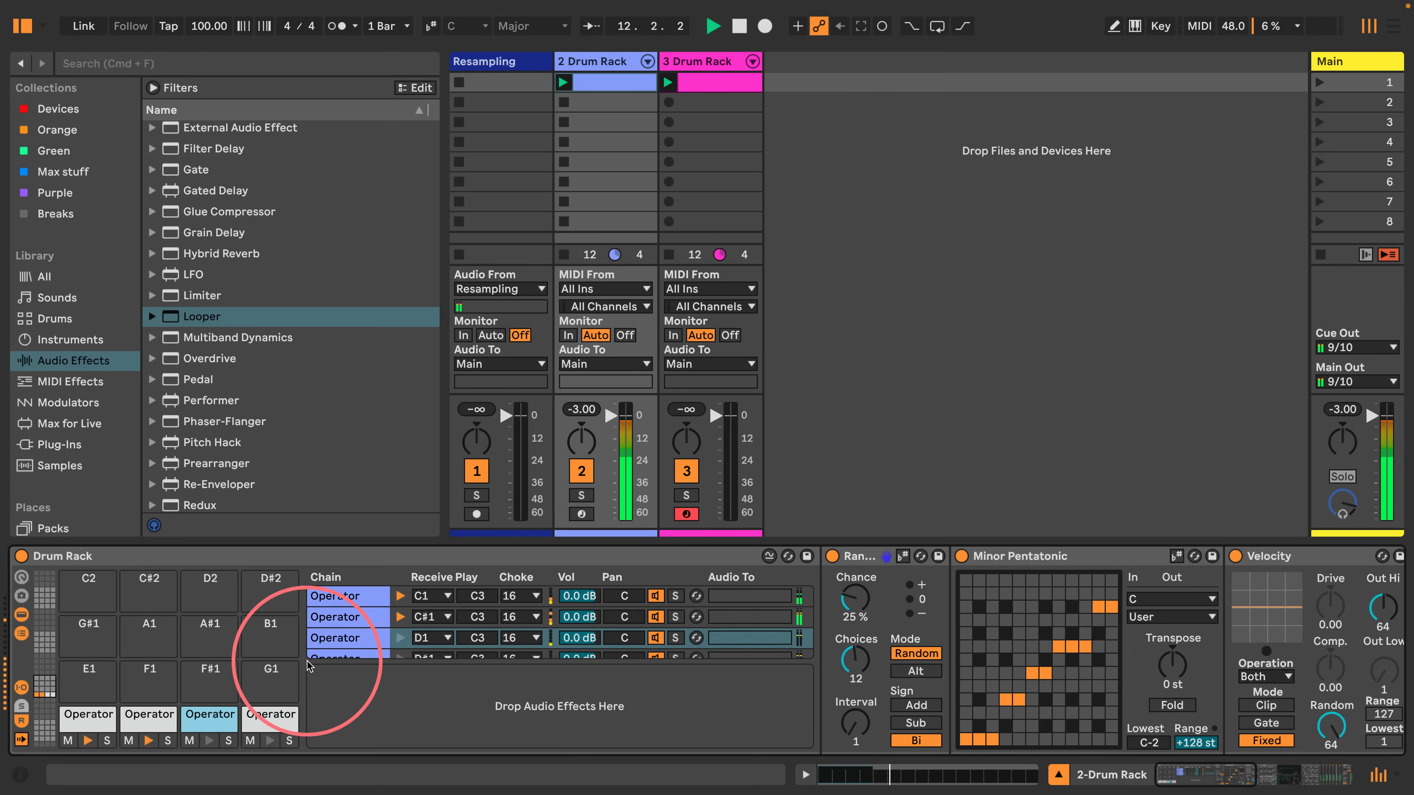
pyautogui.click(253, 719)
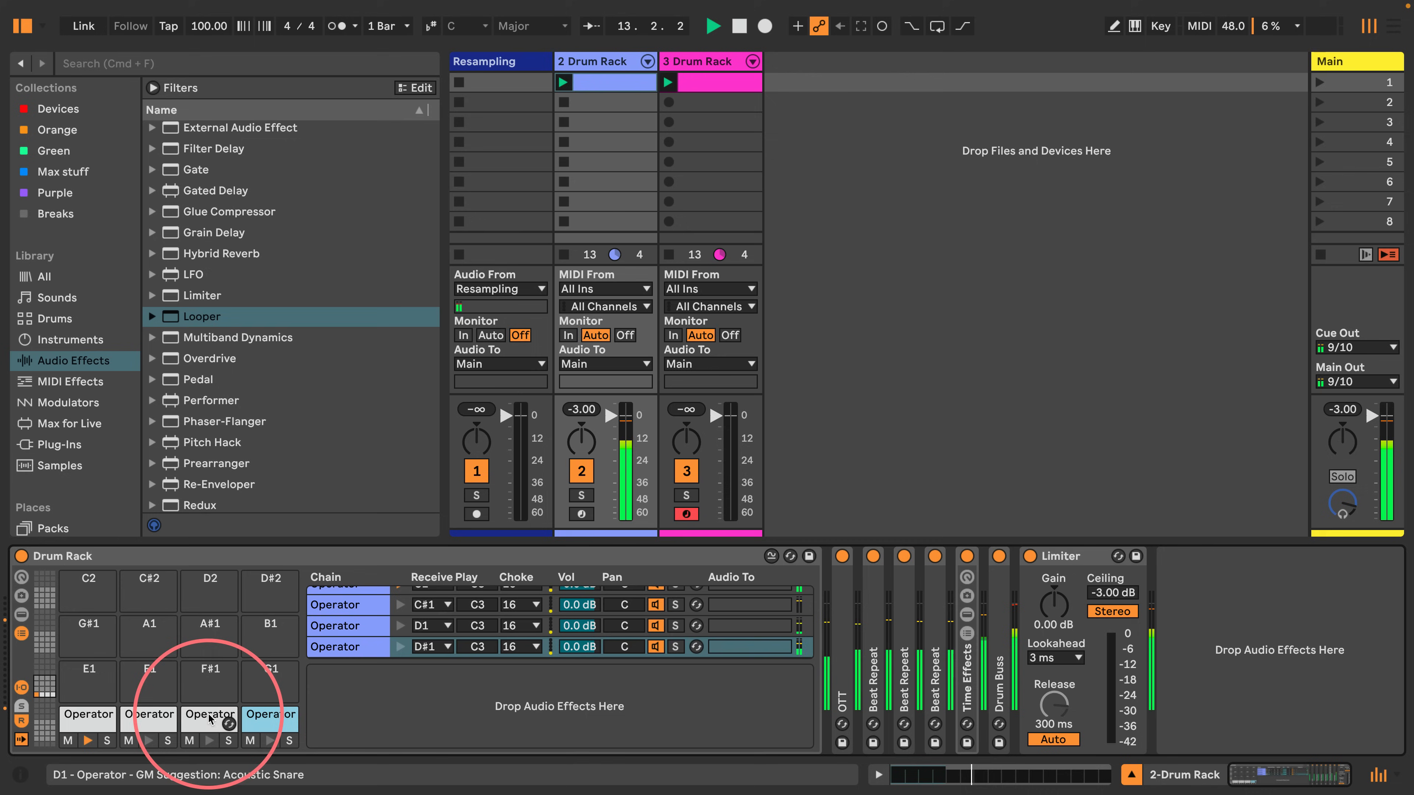
pyautogui.click(81, 716)
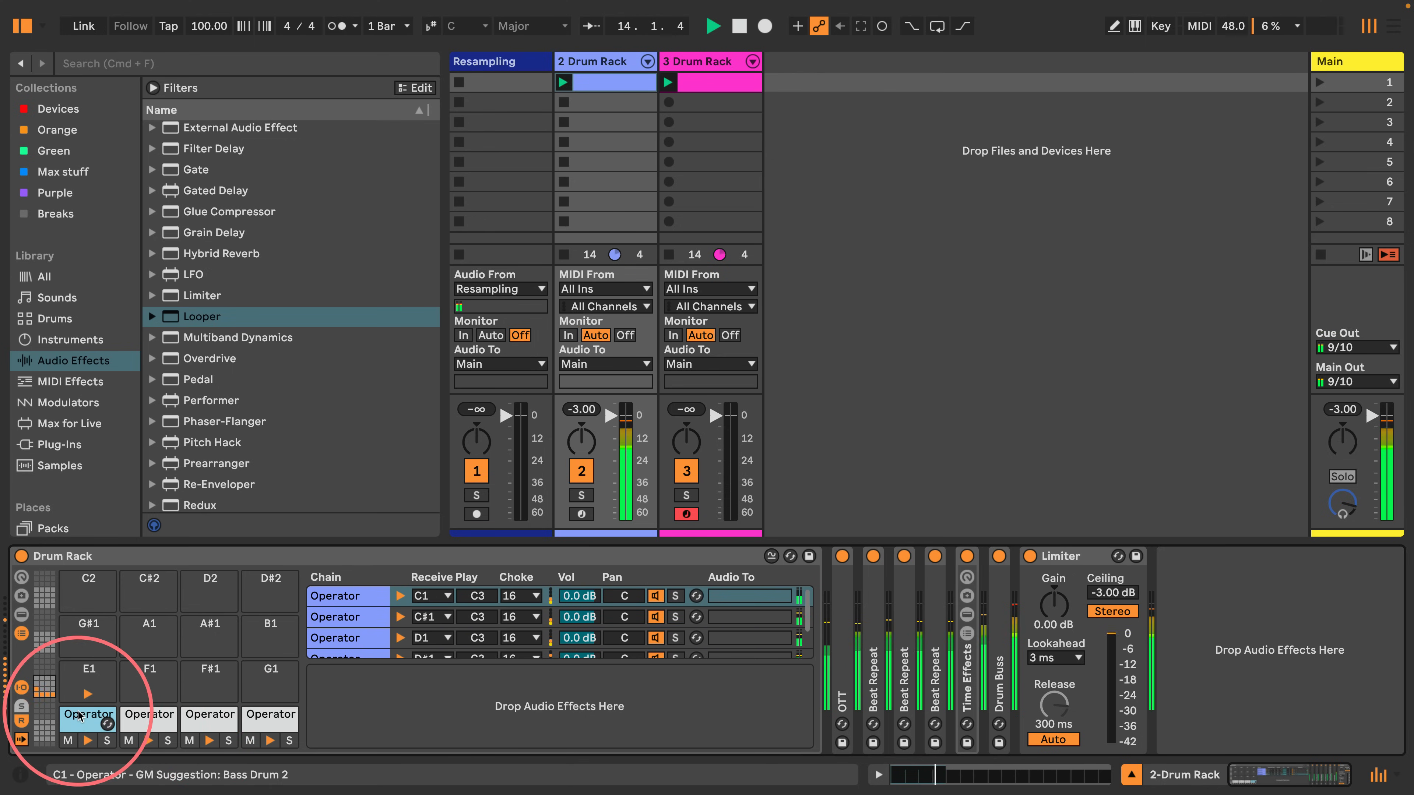
pyautogui.click(21, 634)
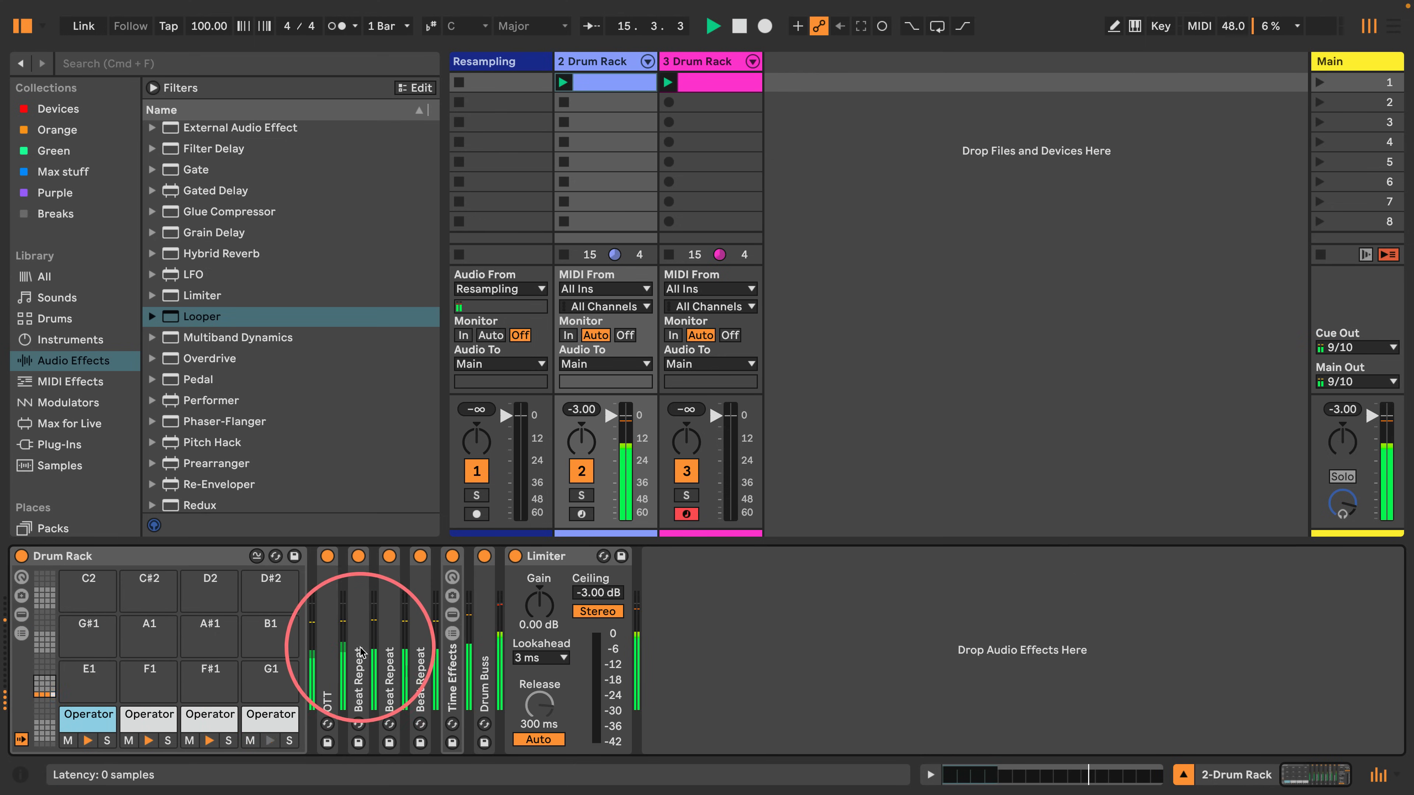
# Unfold OTT to view its settings, fold it again and look over the three Beat Repeat devices.
pyautogui.doubleClick(335, 627)
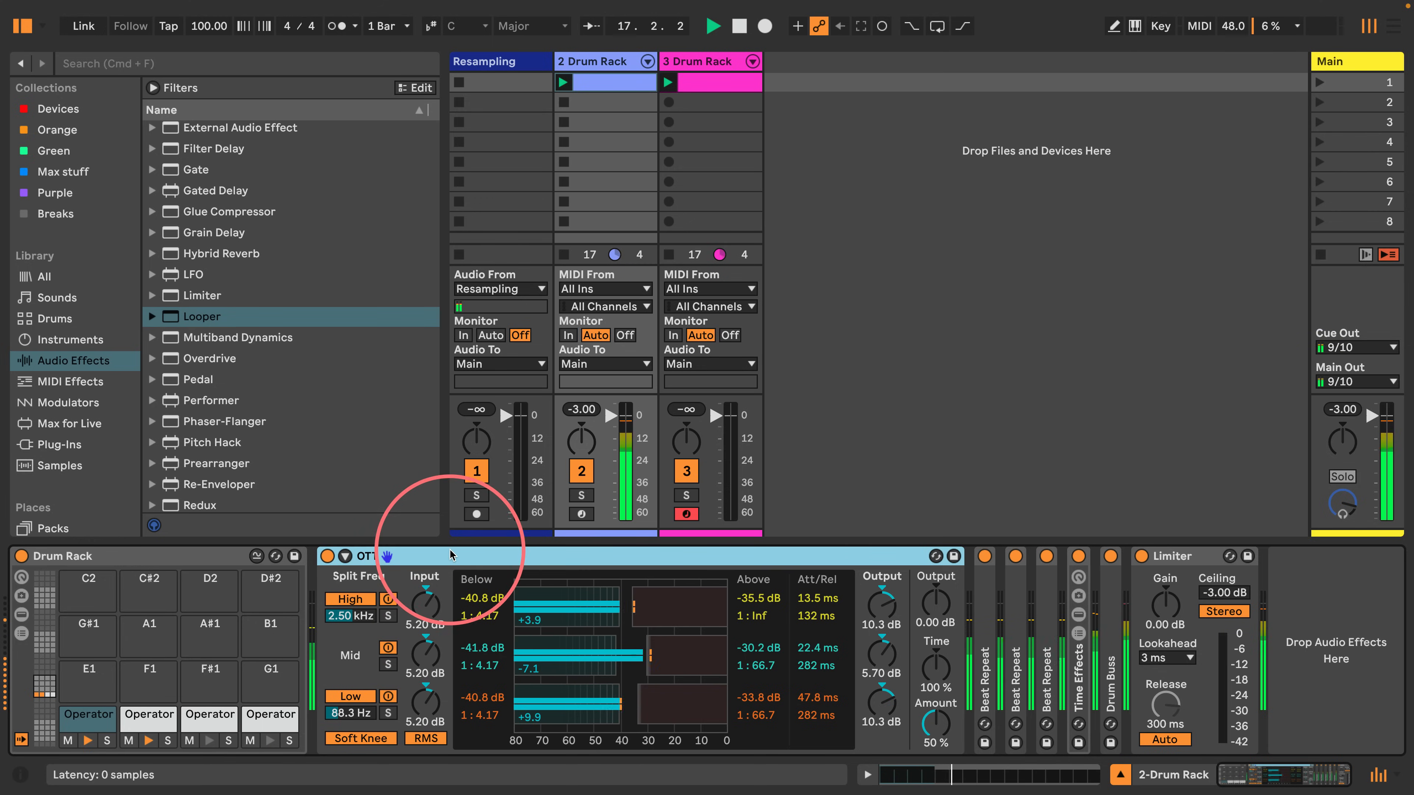
pyautogui.doubleClick(434, 555)
pyautogui.click(364, 637)
pyautogui.click(391, 634)
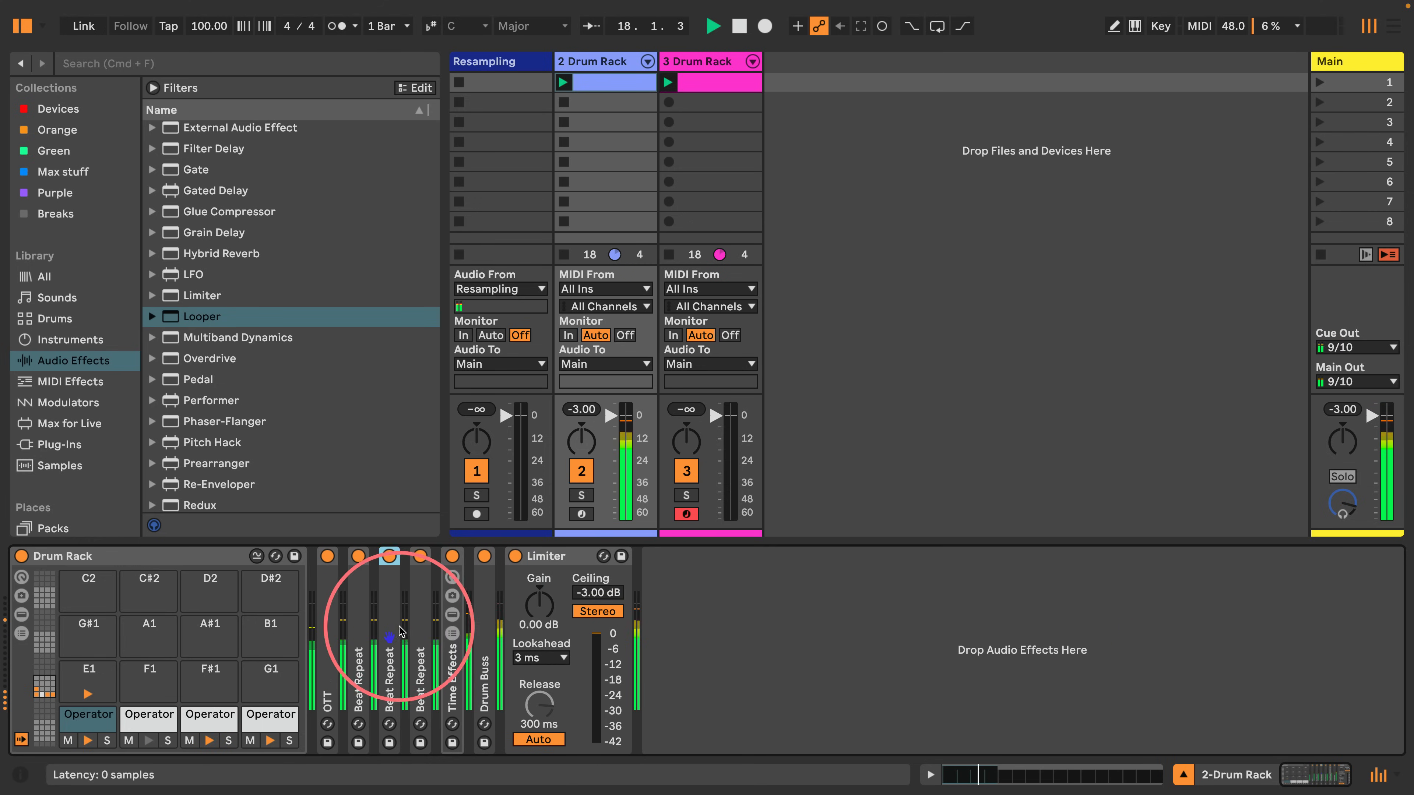
pyautogui.click(416, 633)
pyautogui.doubleClick(418, 633)
pyautogui.doubleClick(426, 555)
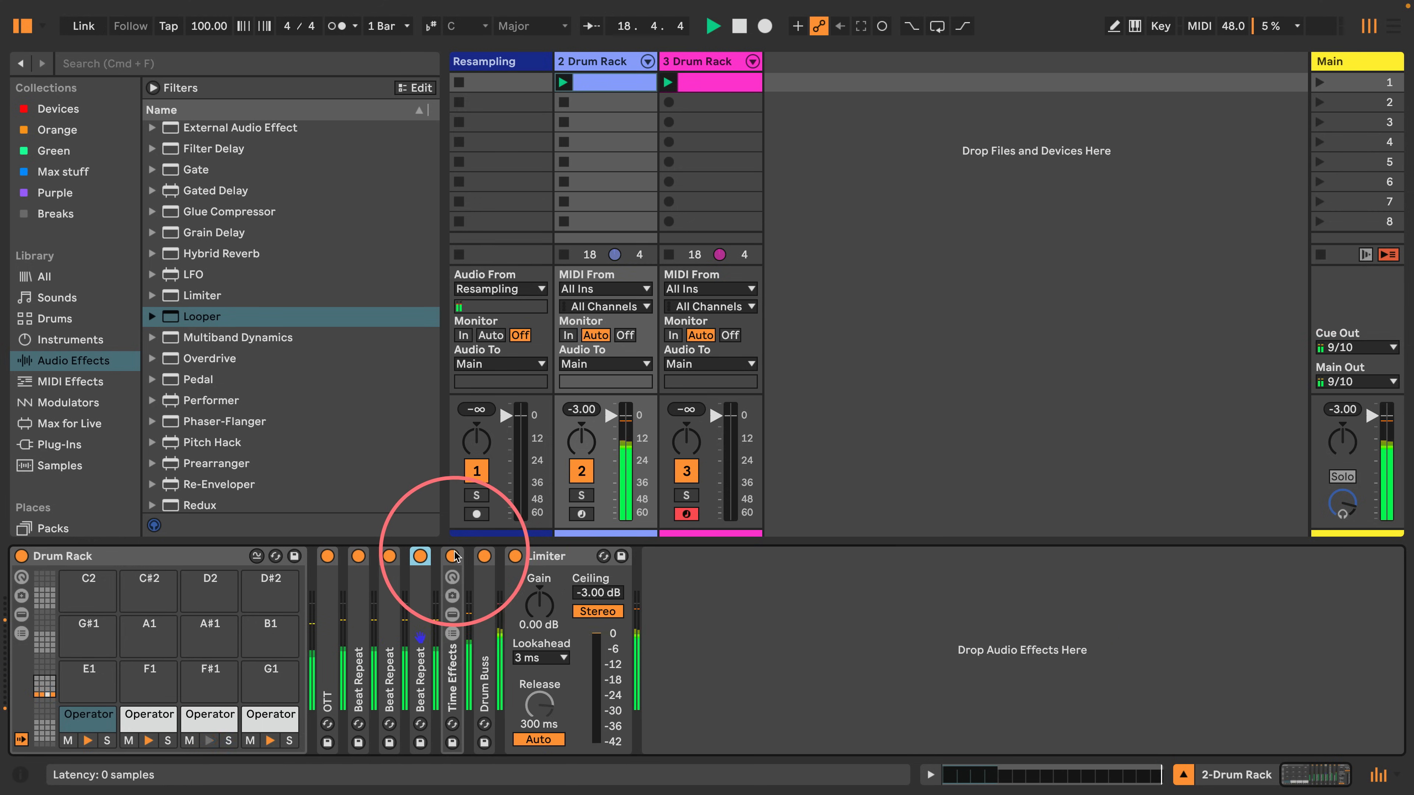
# Unfold the Time Effects rack and view the devices in its Hybrid Reverb and Echo chains.
pyautogui.doubleClick(443, 689)
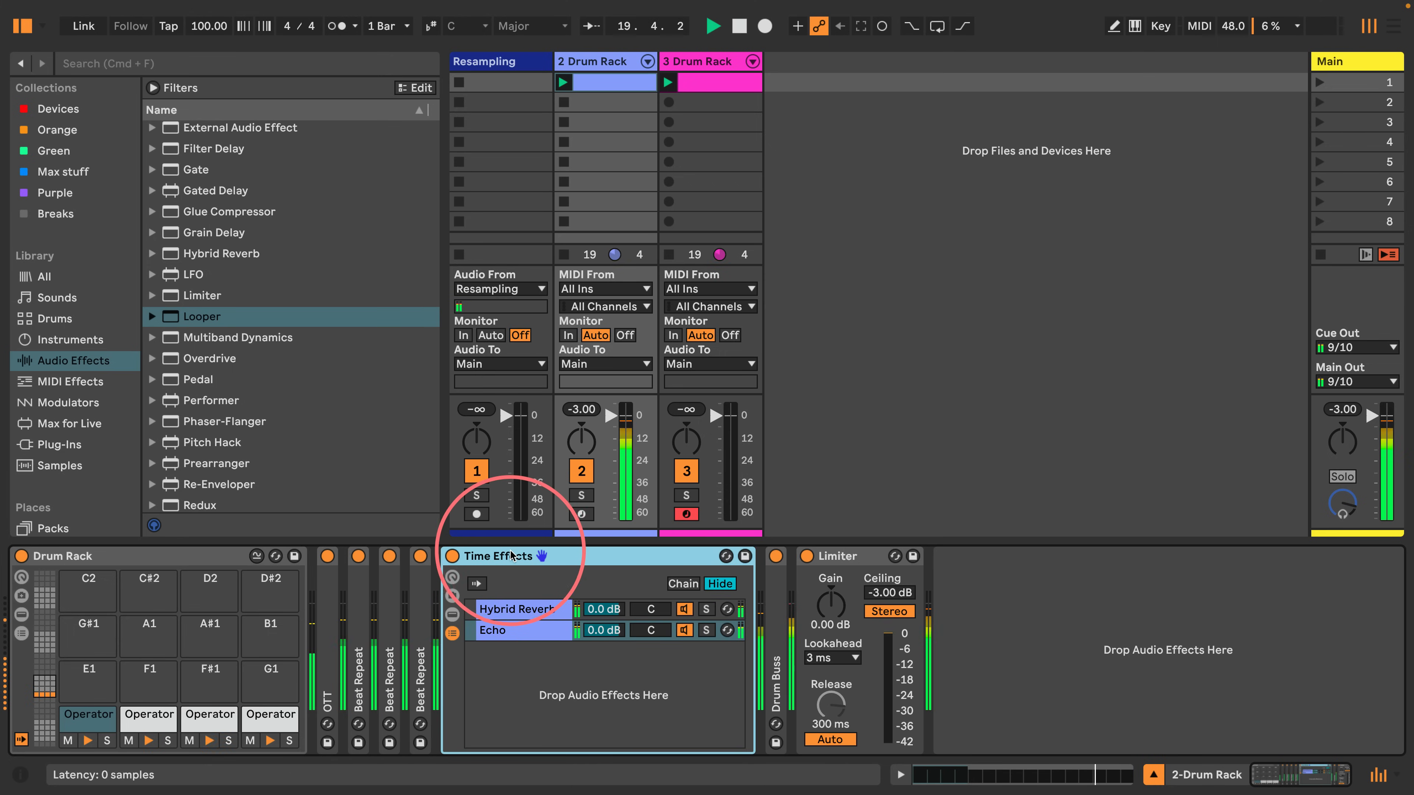
pyautogui.click(515, 613)
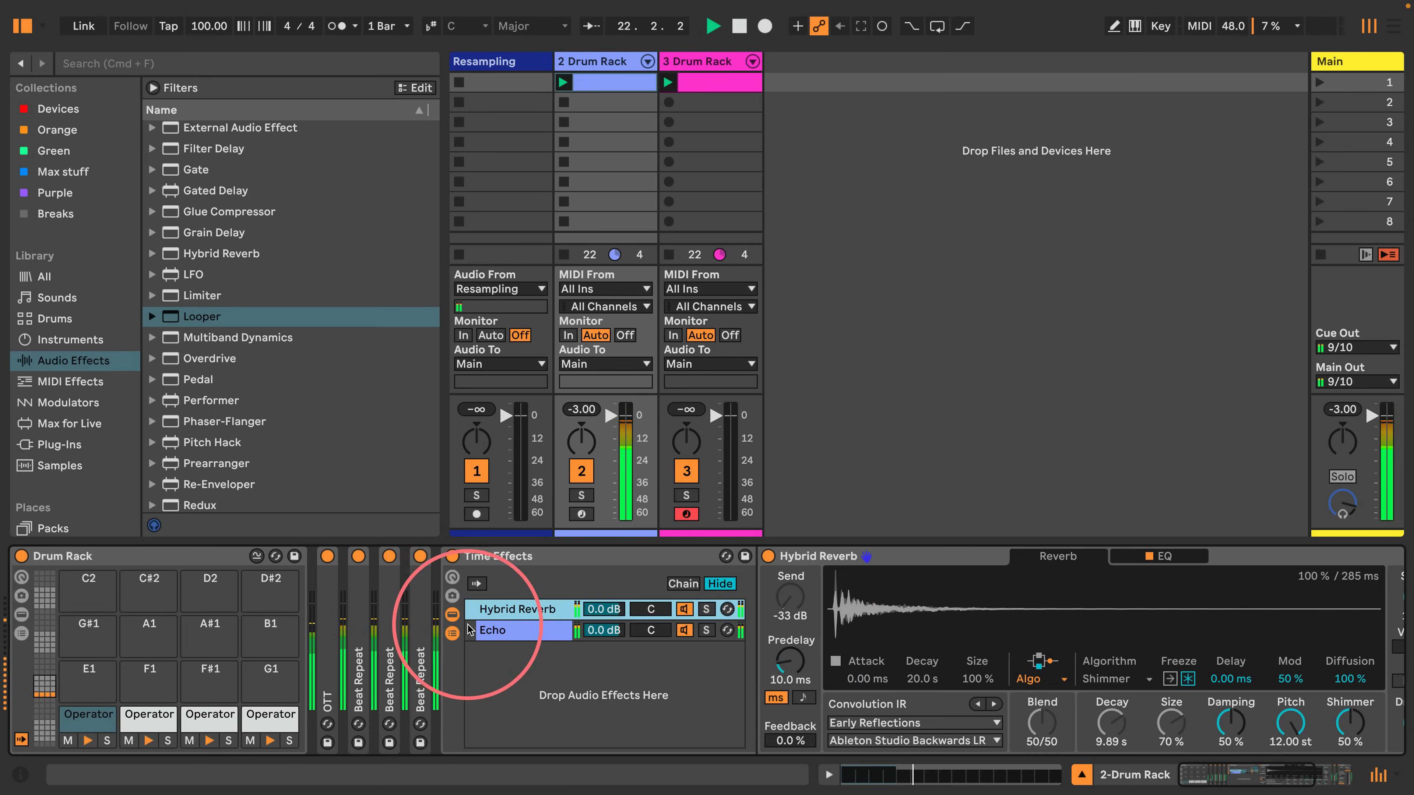
pyautogui.click(500, 633)
pyautogui.click(515, 609)
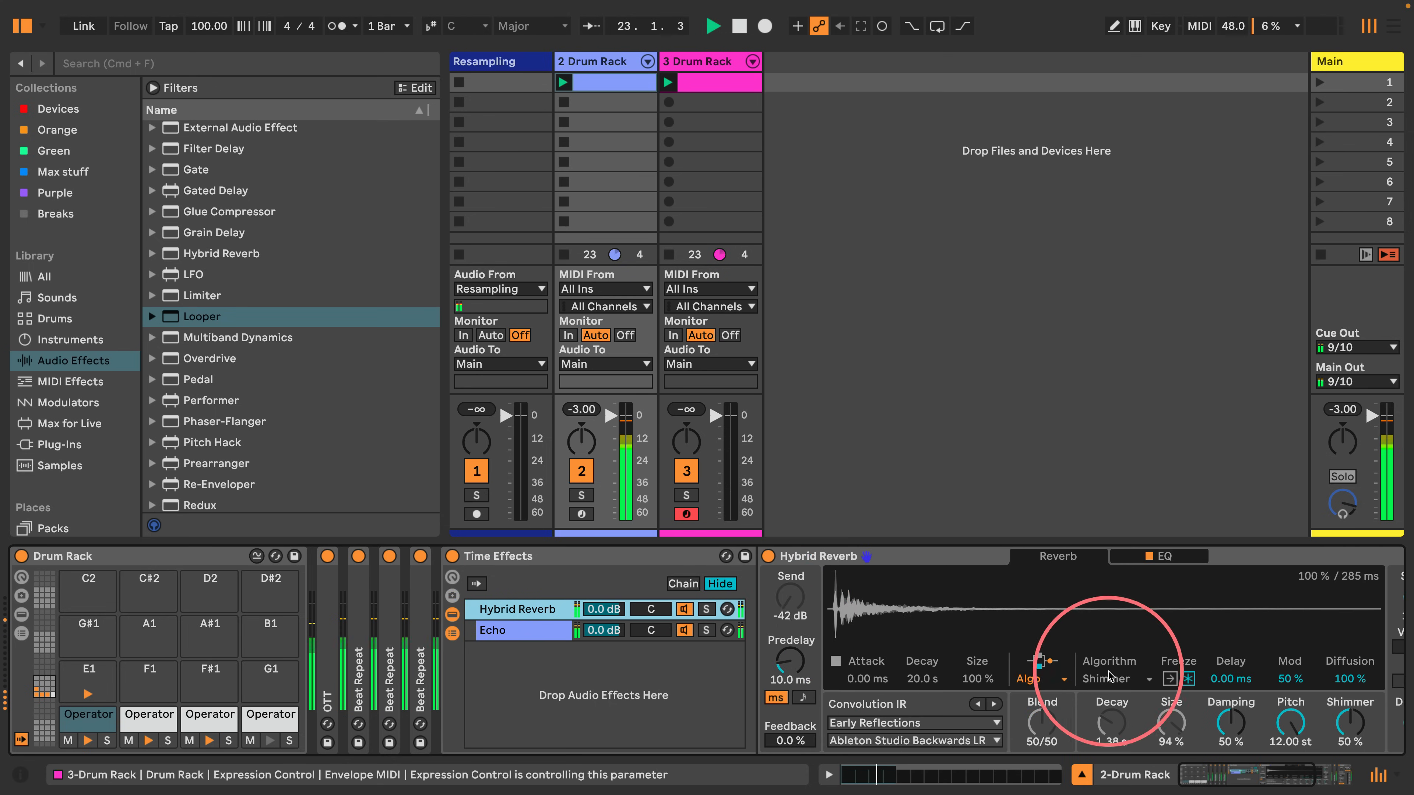
# View Expression Control and Envelope MIDI on the 3 Drum Rack track, and return to the 2 Drum Rack track, cancelling the software update request.
pyautogui.click(703, 61)
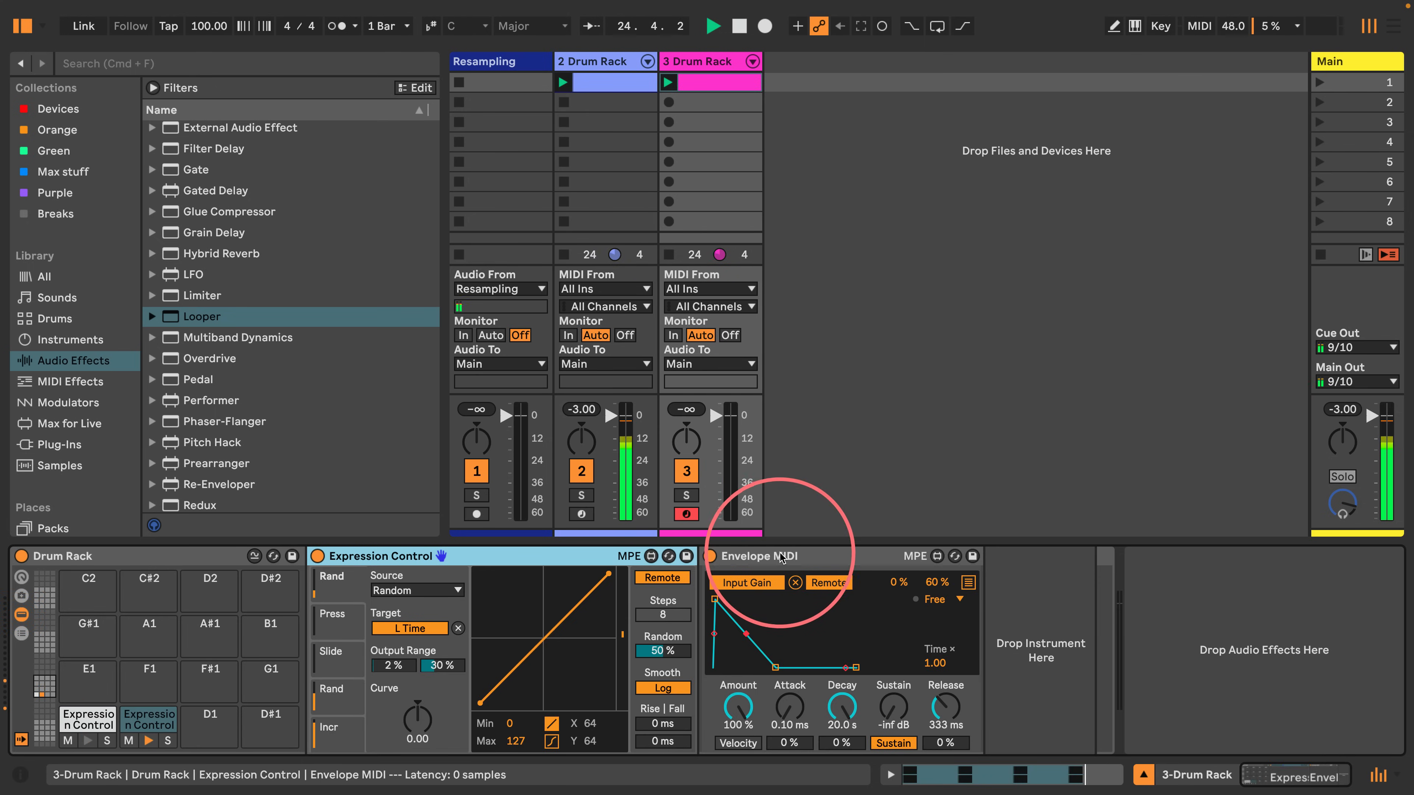
pyautogui.click(616, 65)
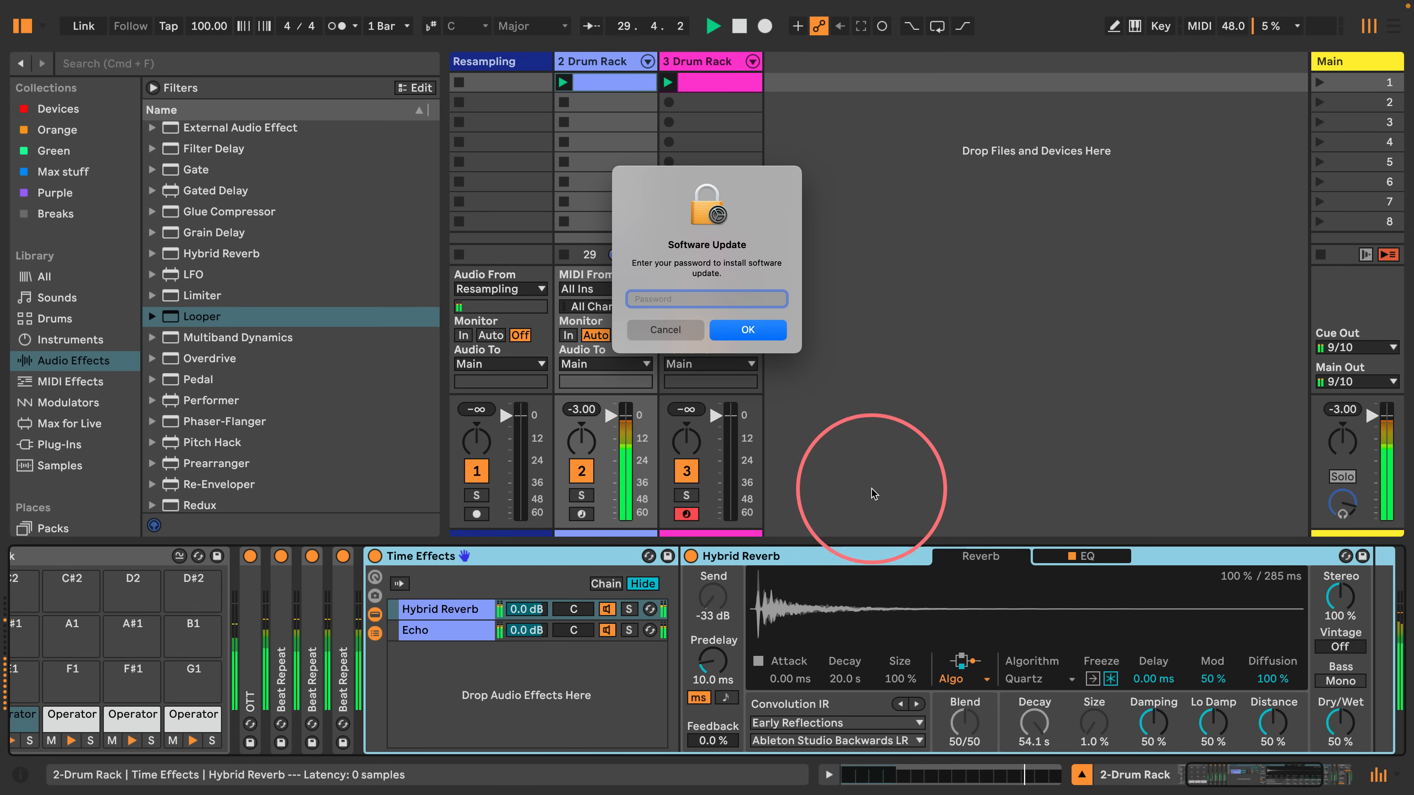
pyautogui.click(680, 331)
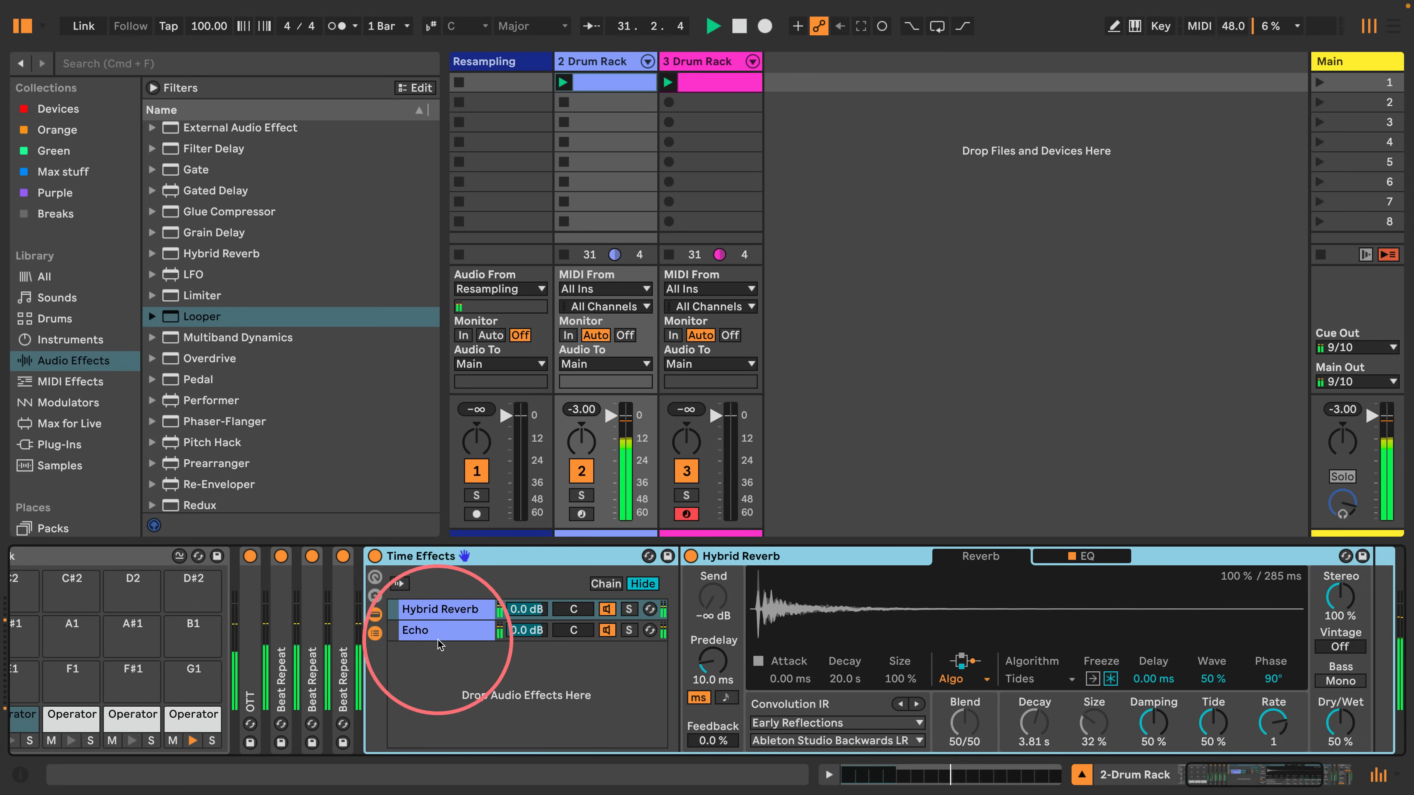
# Examine the Echo device in the Time Effects rack and fold the rack again.
pyautogui.click(425, 631)
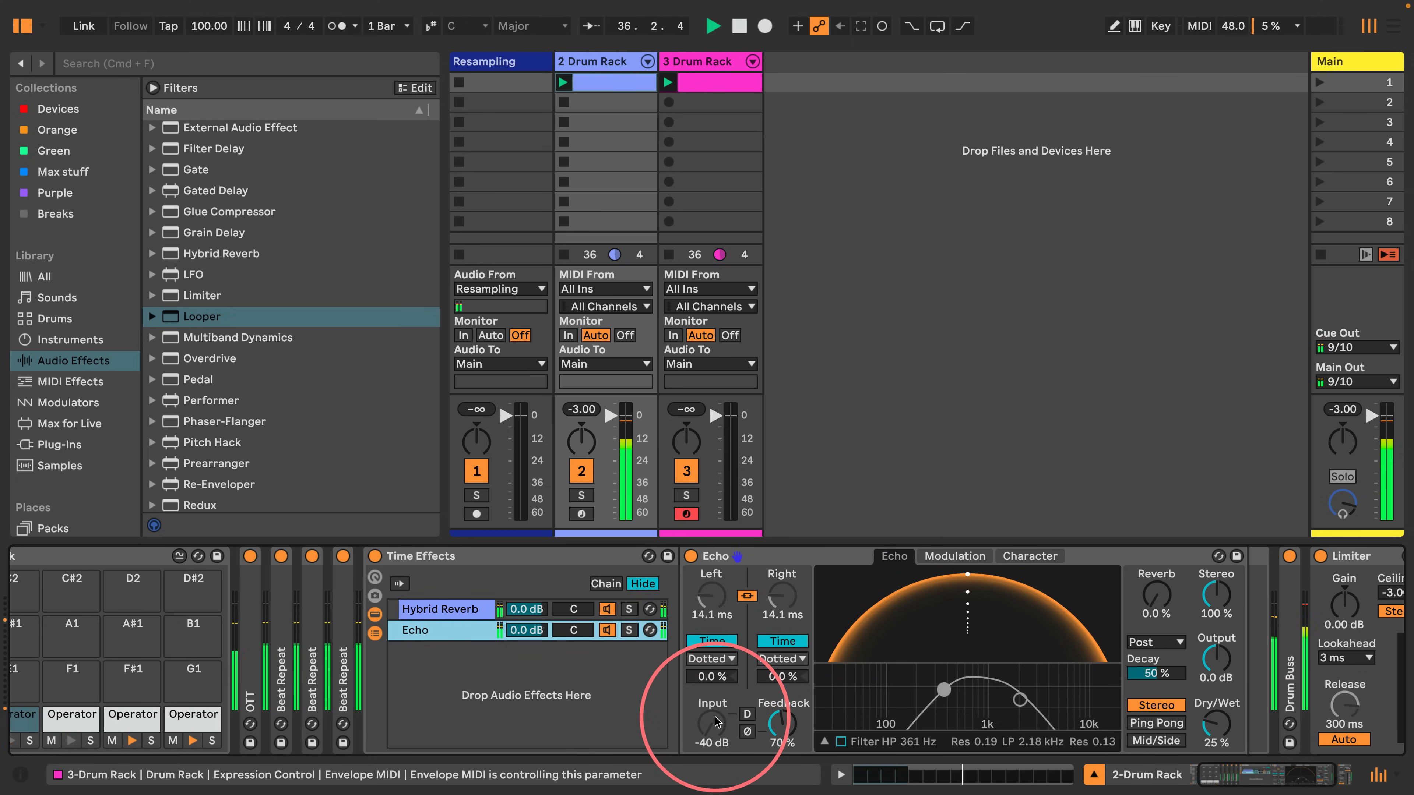
pyautogui.doubleClick(416, 556)
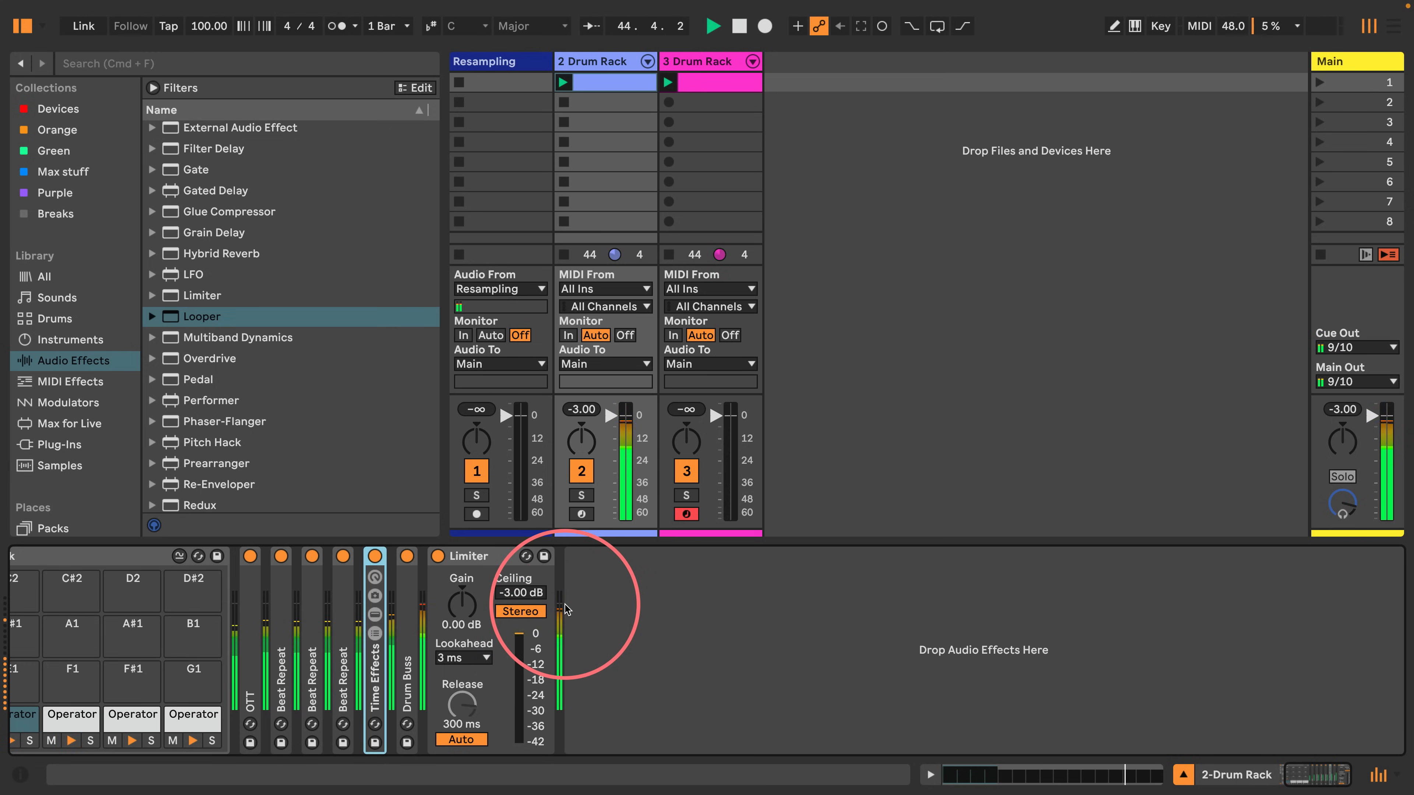
# Replay the set briefly, stop playback and insert a Looper between the last Beat Repeat and the Time Effects rack.
pyautogui.press('space')
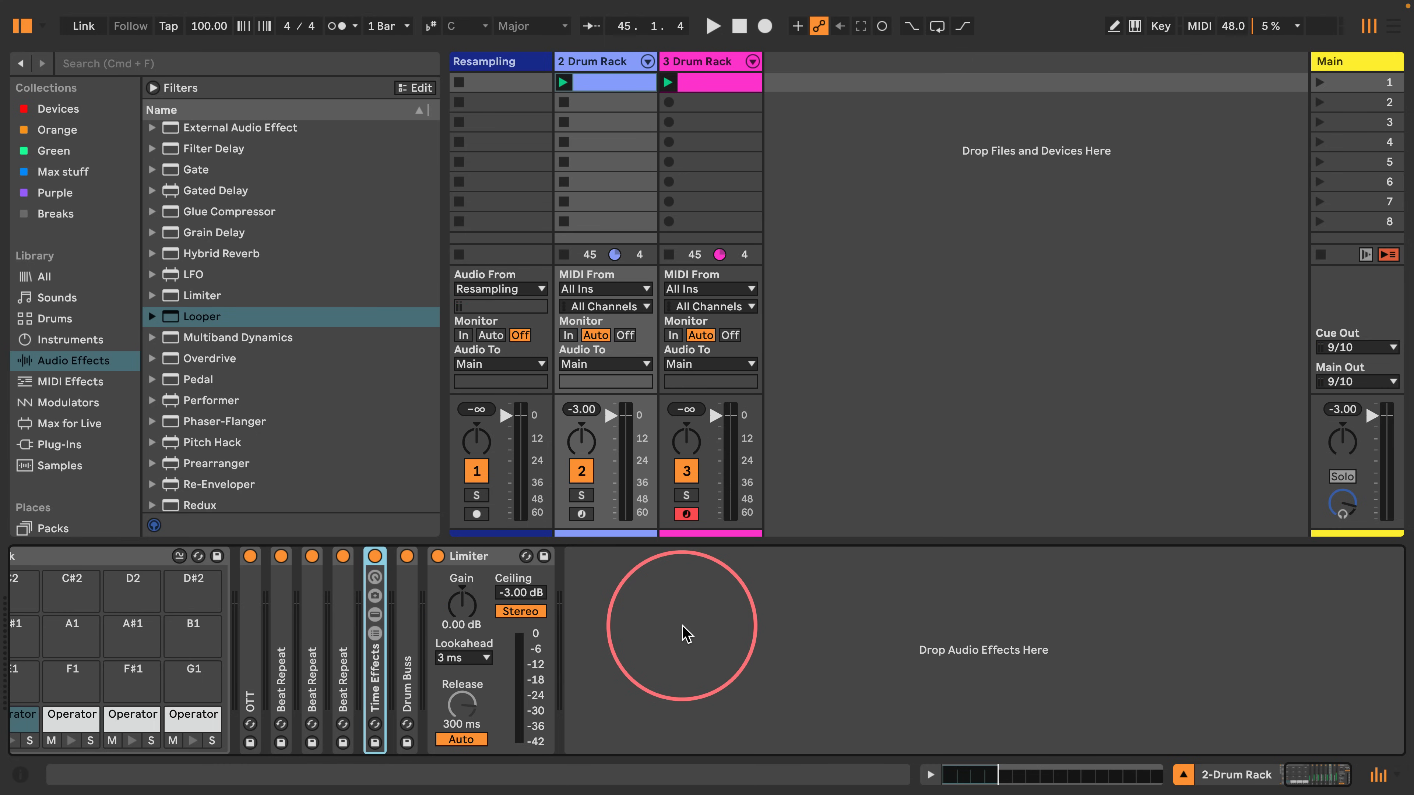
pyautogui.press('space')
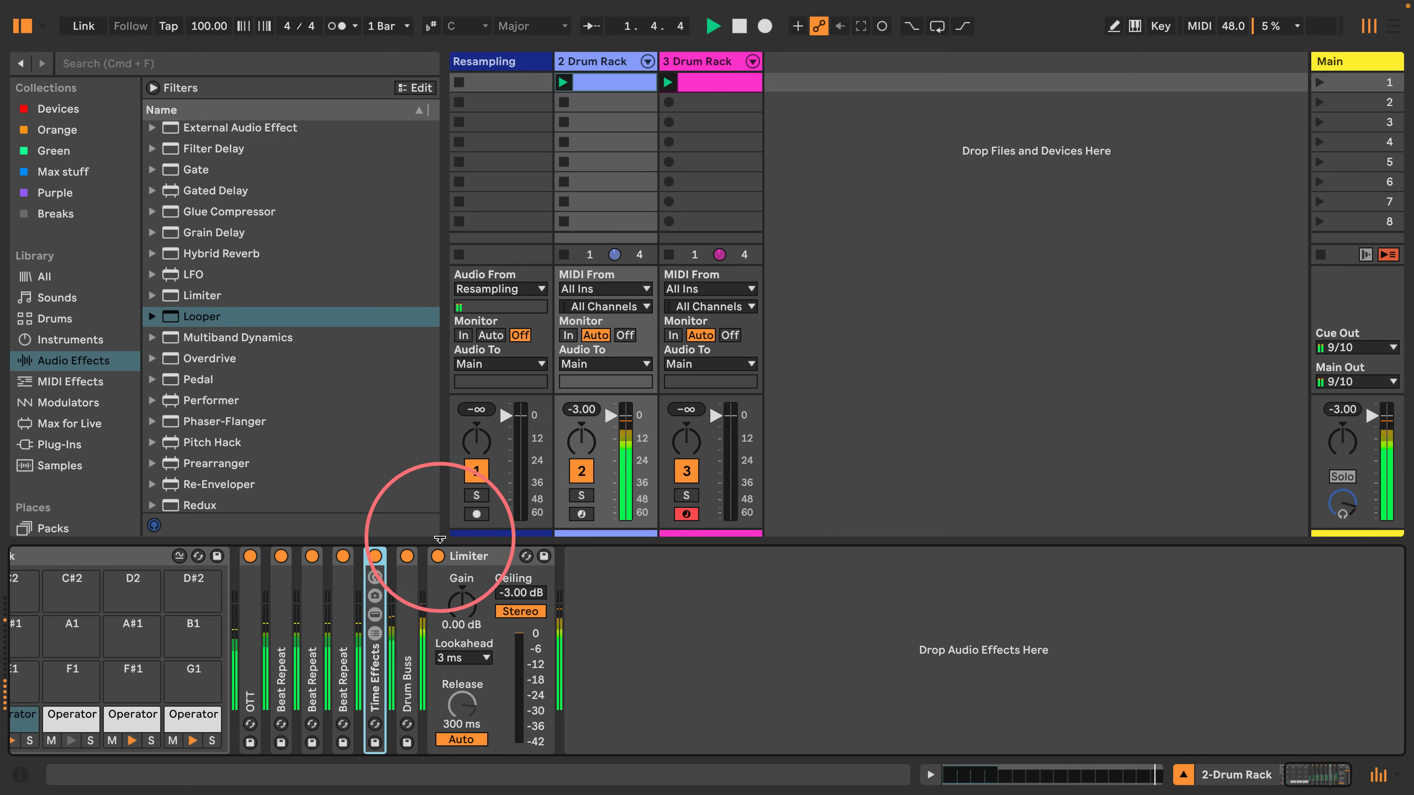
pyautogui.press('space')
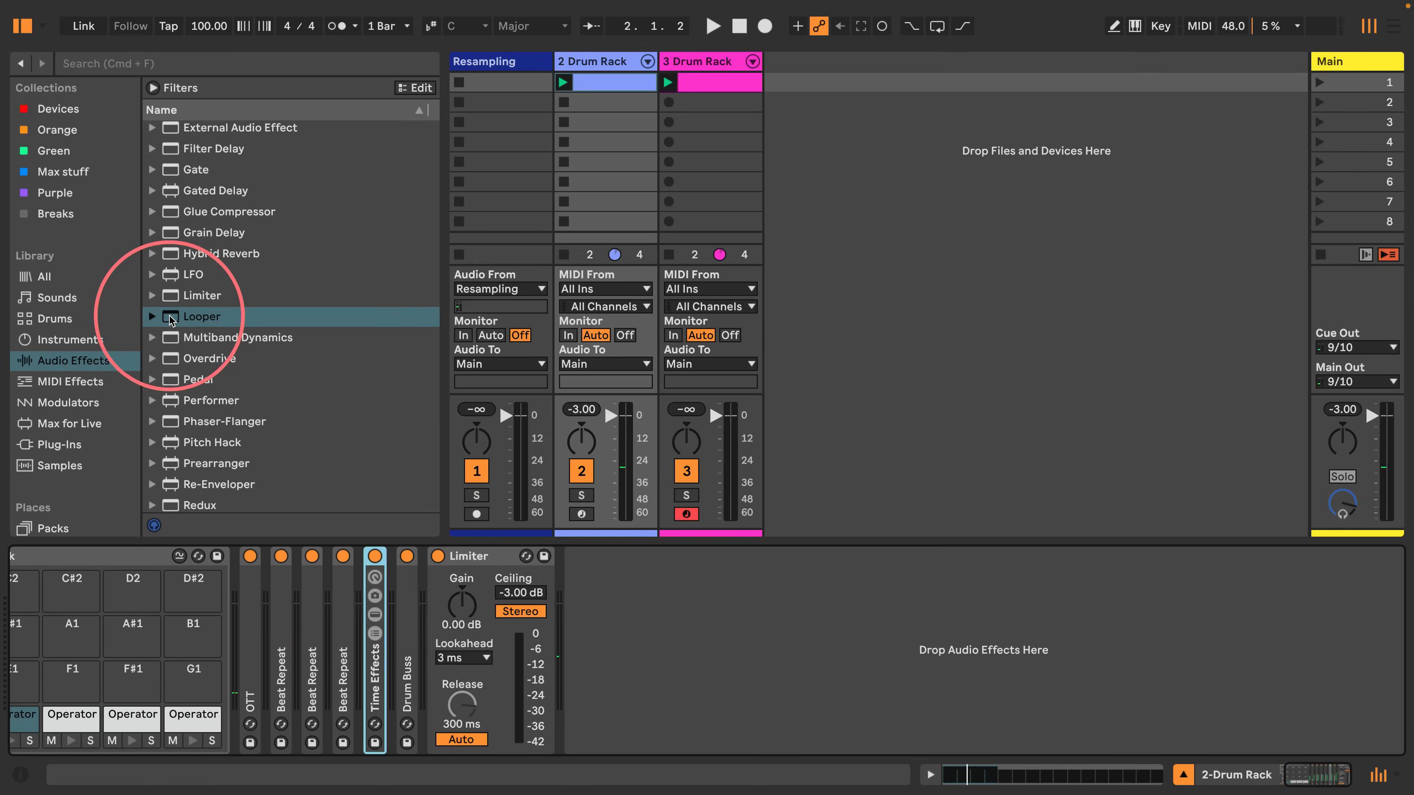
pyautogui.moveTo(170, 318); pyautogui.dragTo(359, 612)
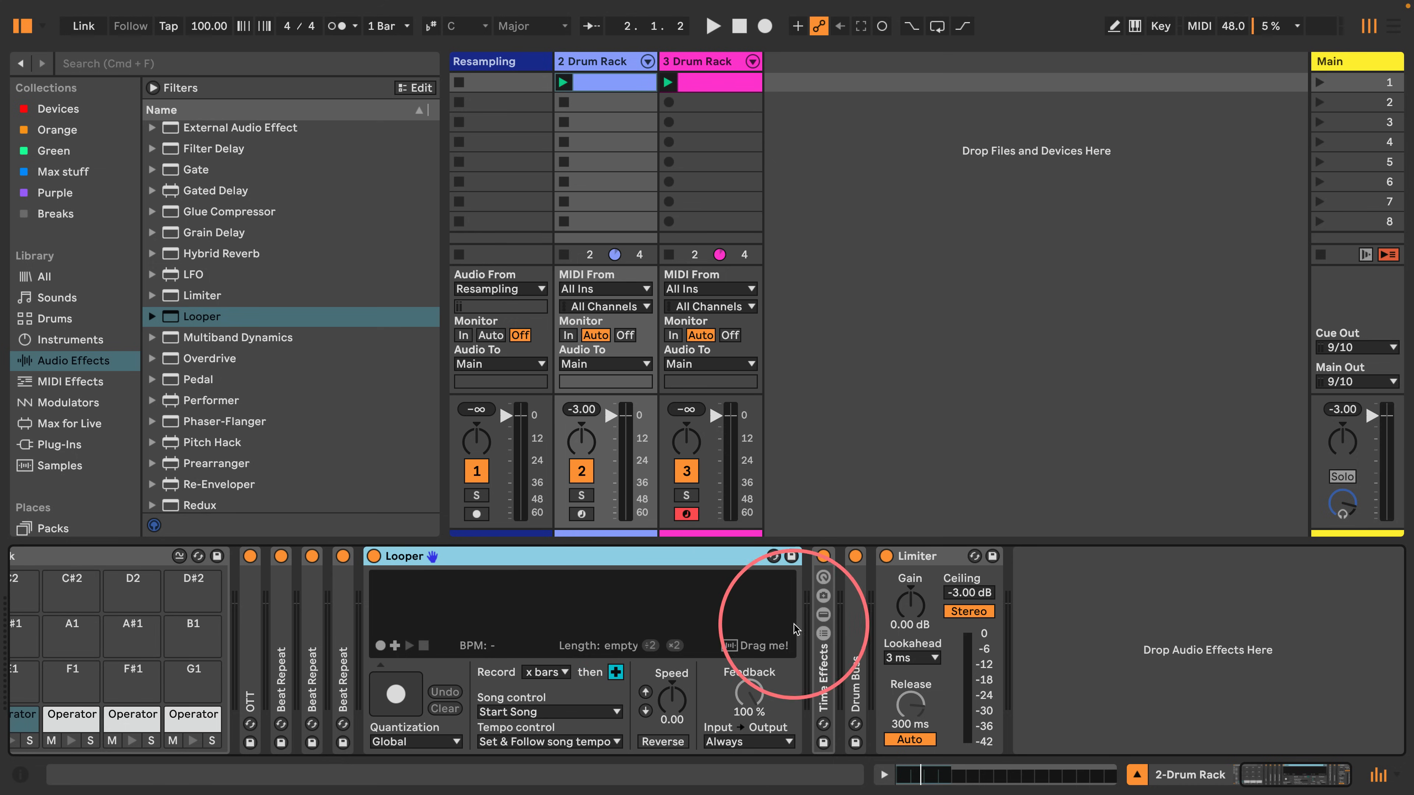
# Show the Time Effects rack's macro controls and hide its chain list and devices.
pyautogui.click(824, 633)
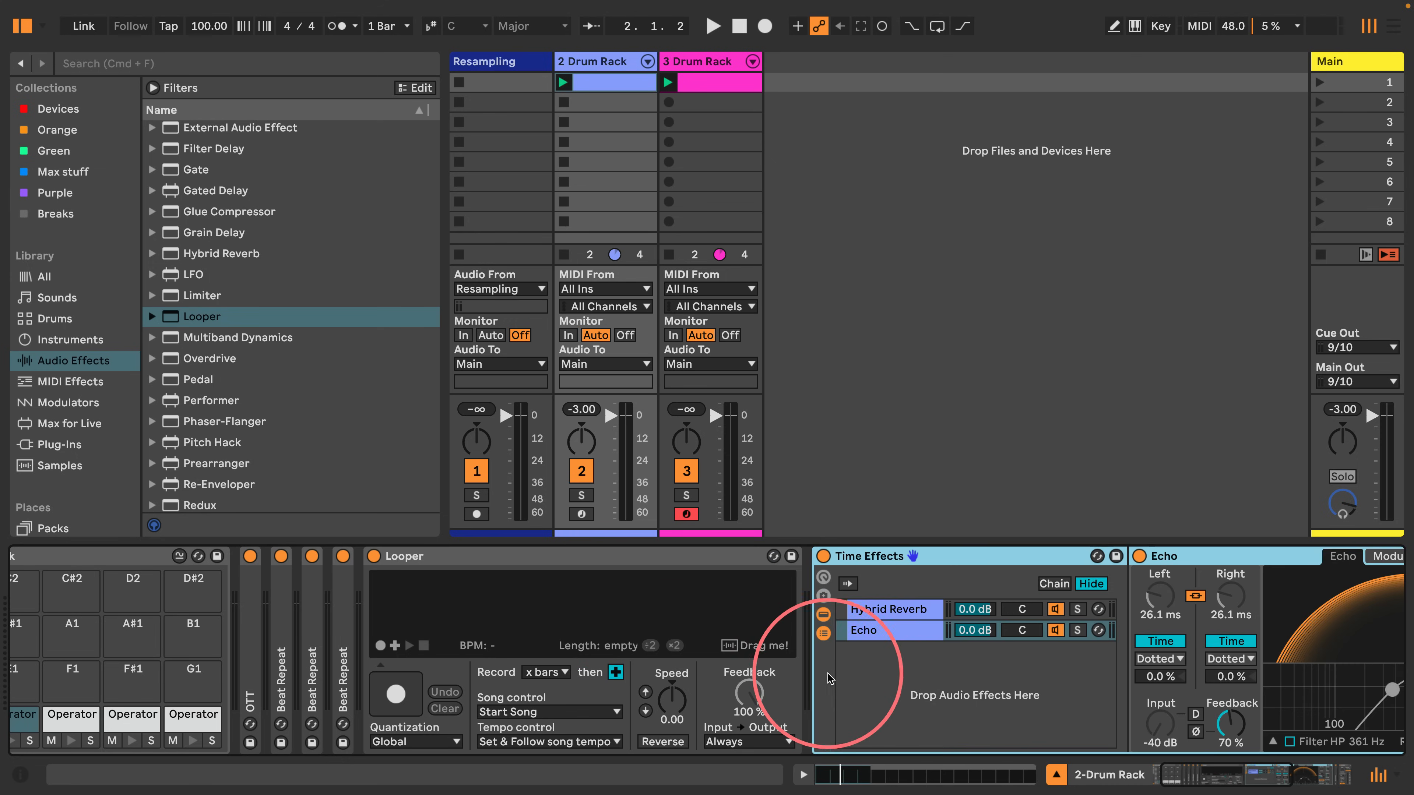
pyautogui.click(825, 634)
pyautogui.click(824, 616)
pyautogui.click(823, 633)
pyautogui.click(824, 615)
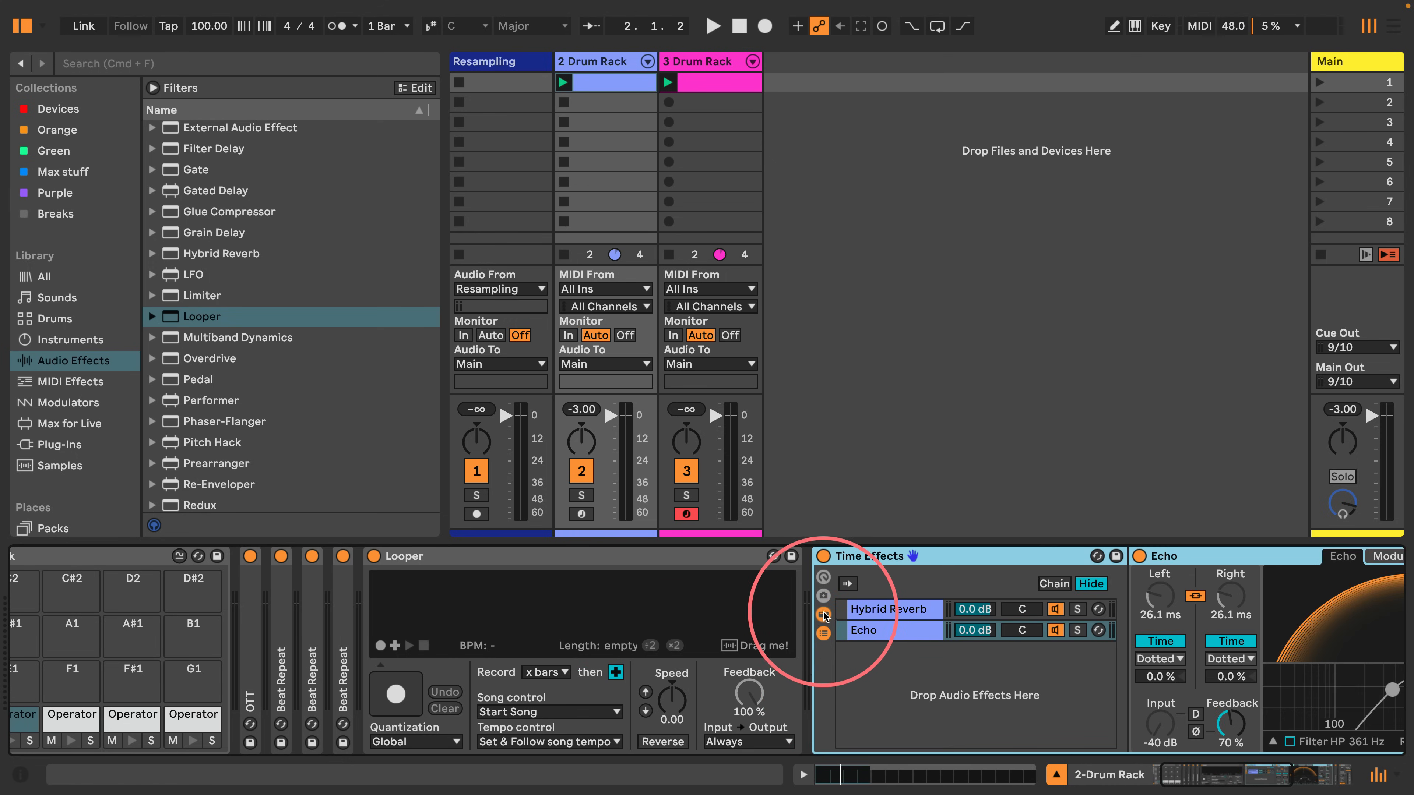
pyautogui.click(824, 615)
pyautogui.click(823, 577)
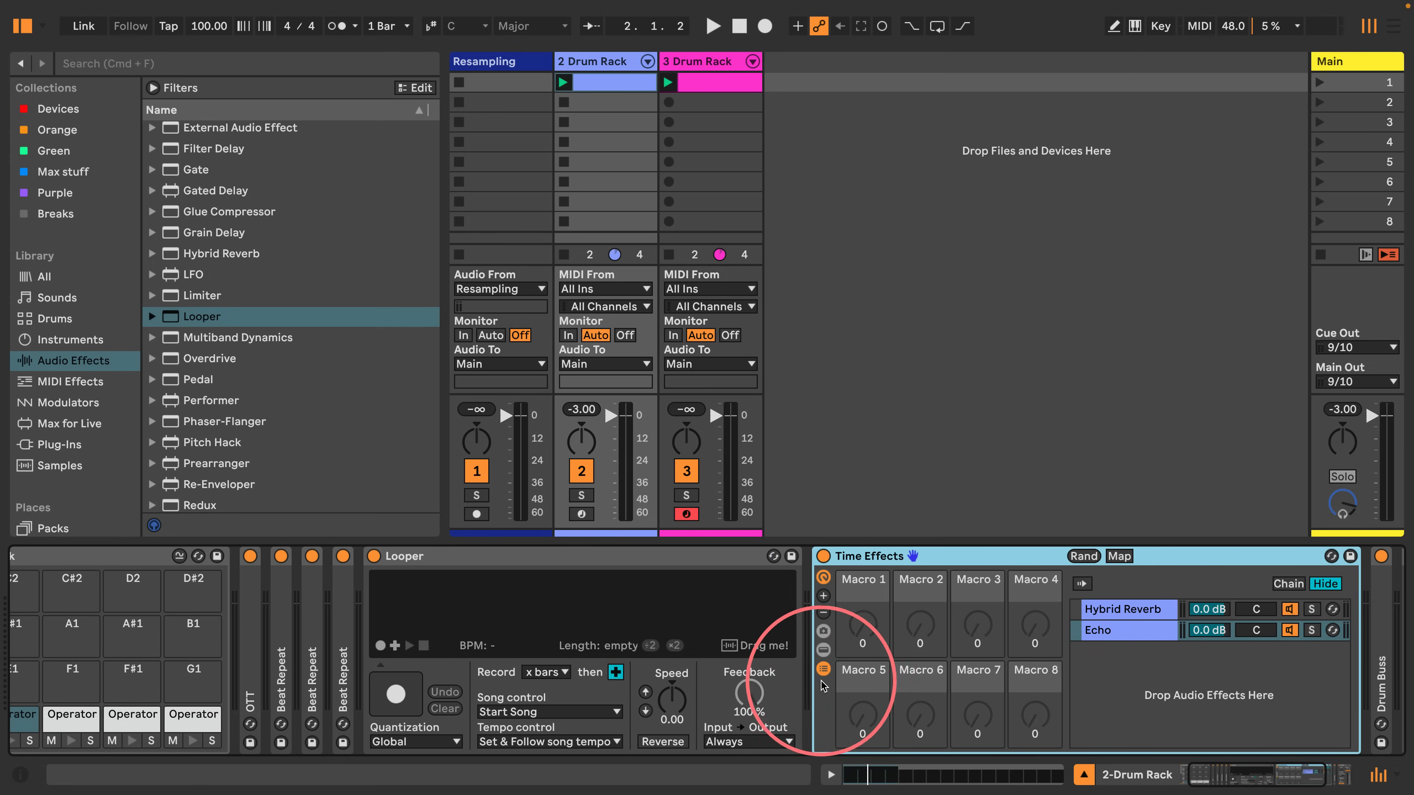
pyautogui.click(823, 668)
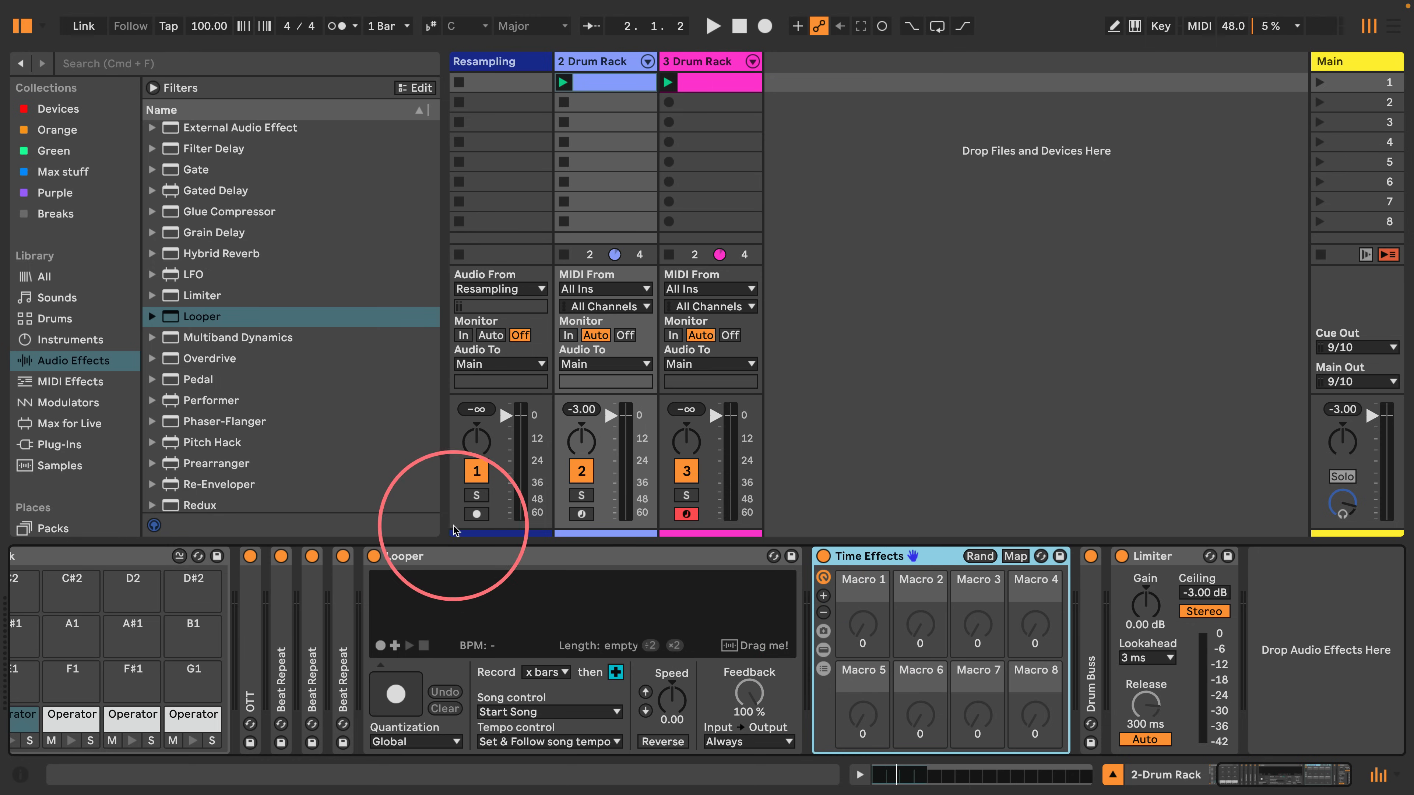
# Set the Input-to-Output mode of the Looper before the Time Effects rack to Rec/OVR/Stop.
pyautogui.click(412, 557)
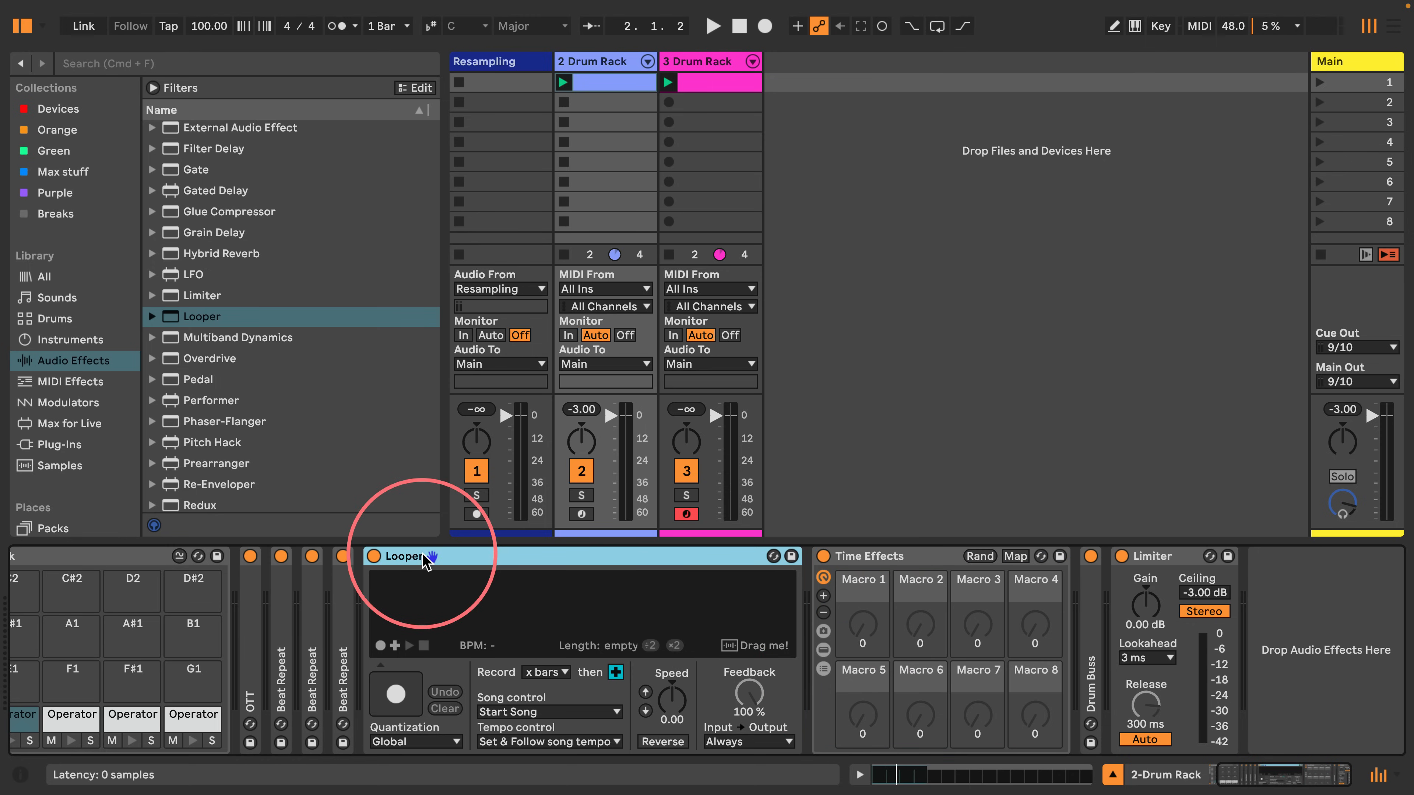
pyautogui.click(870, 557)
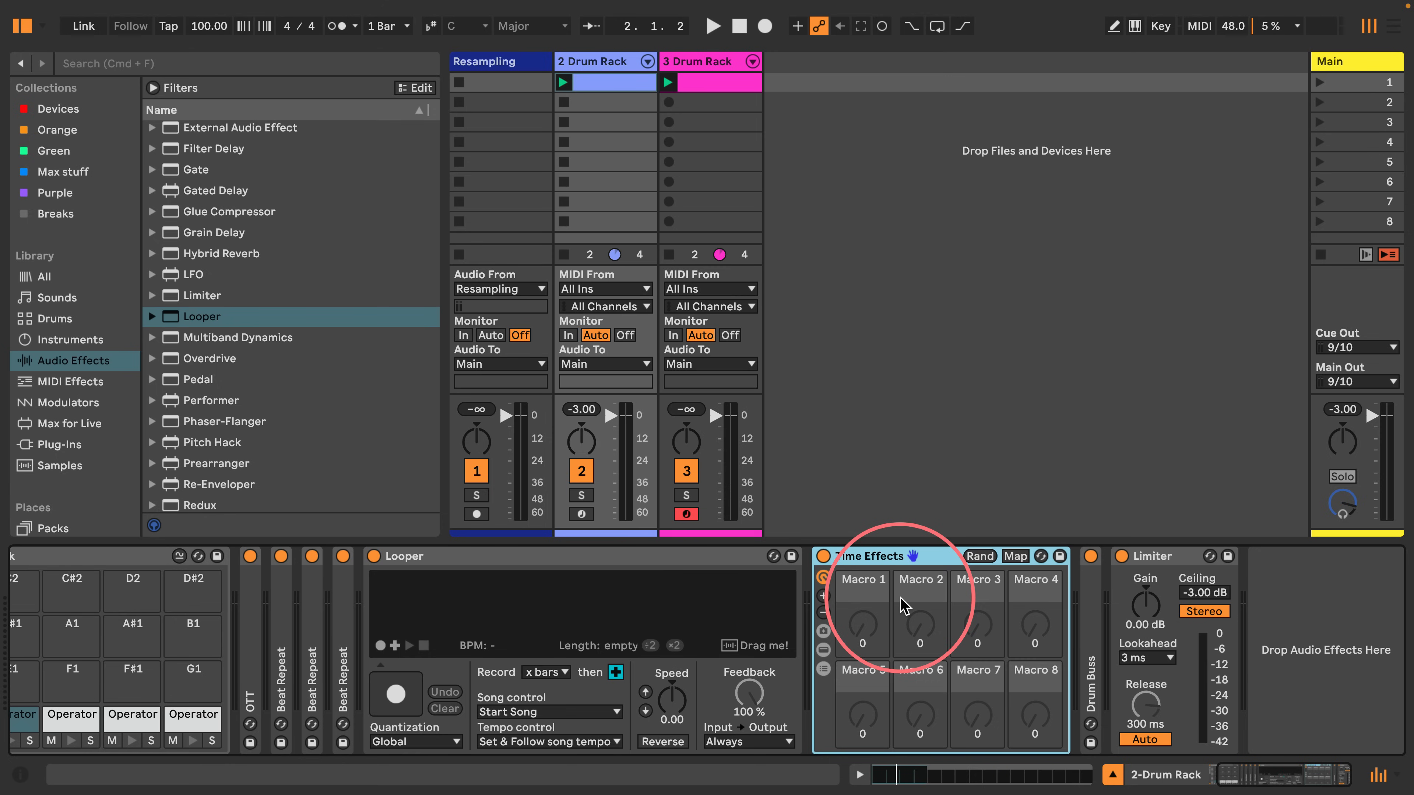
pyautogui.click(514, 565)
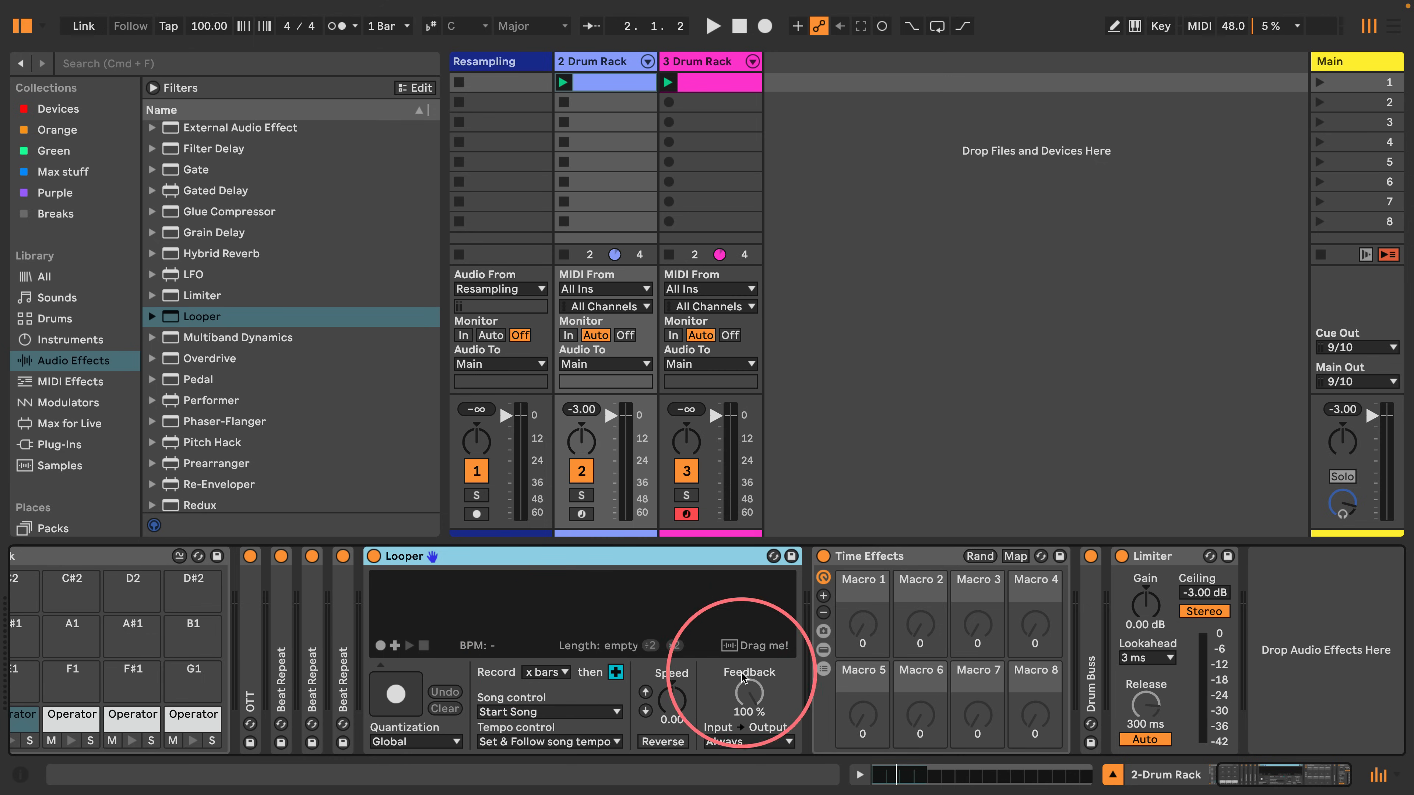
pyautogui.click(750, 742)
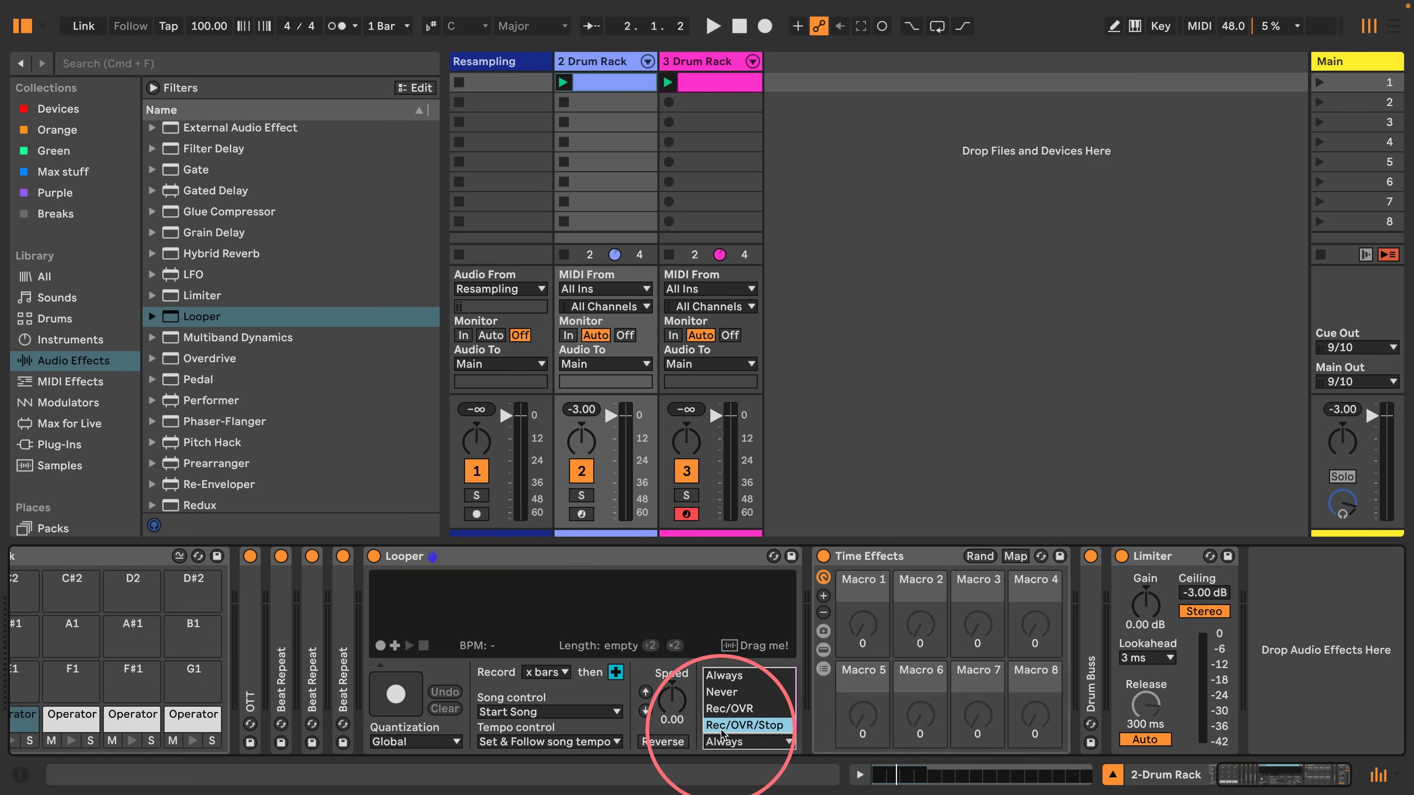
pyautogui.click(752, 727)
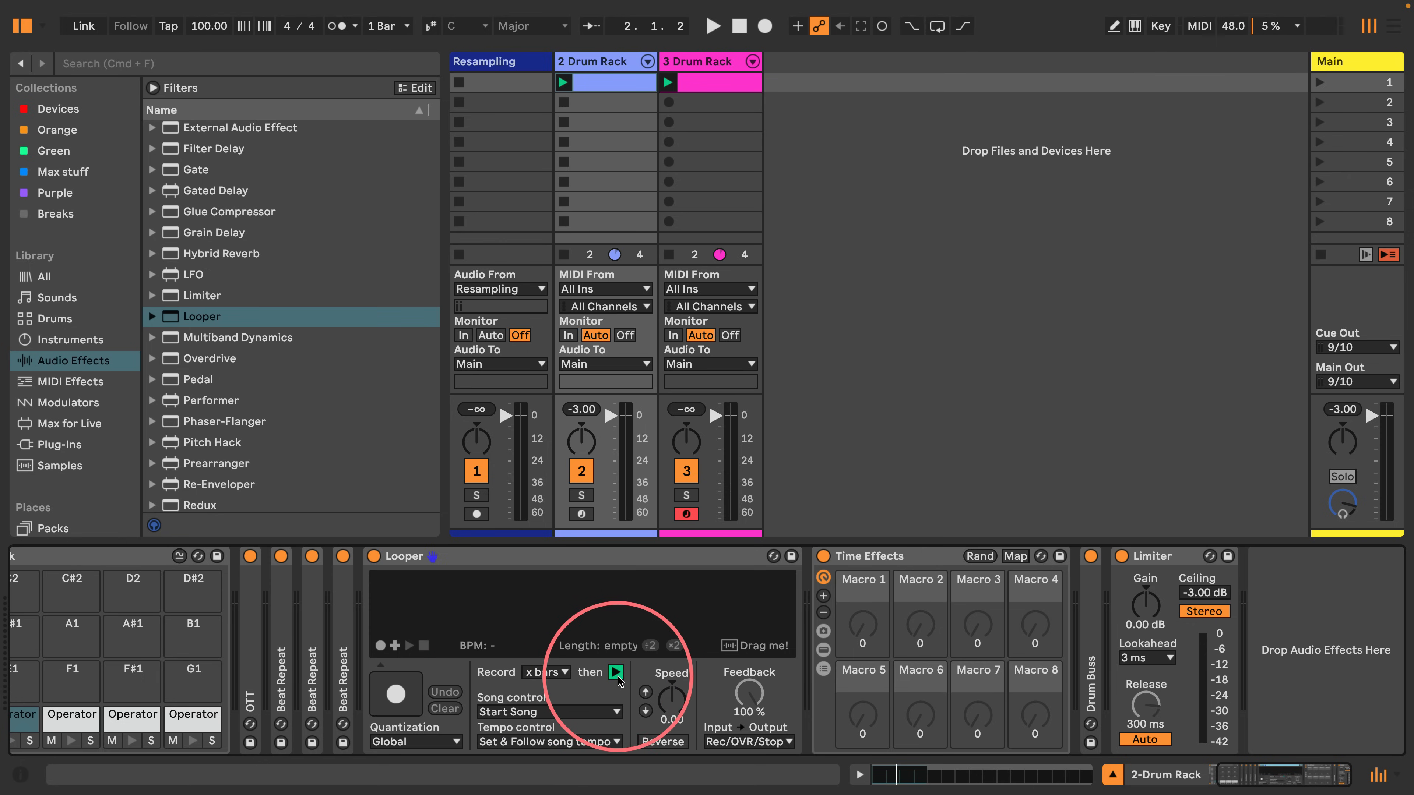
# Set the Looper to record 2 bars and switch to playback when recording ends.
pyautogui.click(614, 675)
pyautogui.click(548, 673)
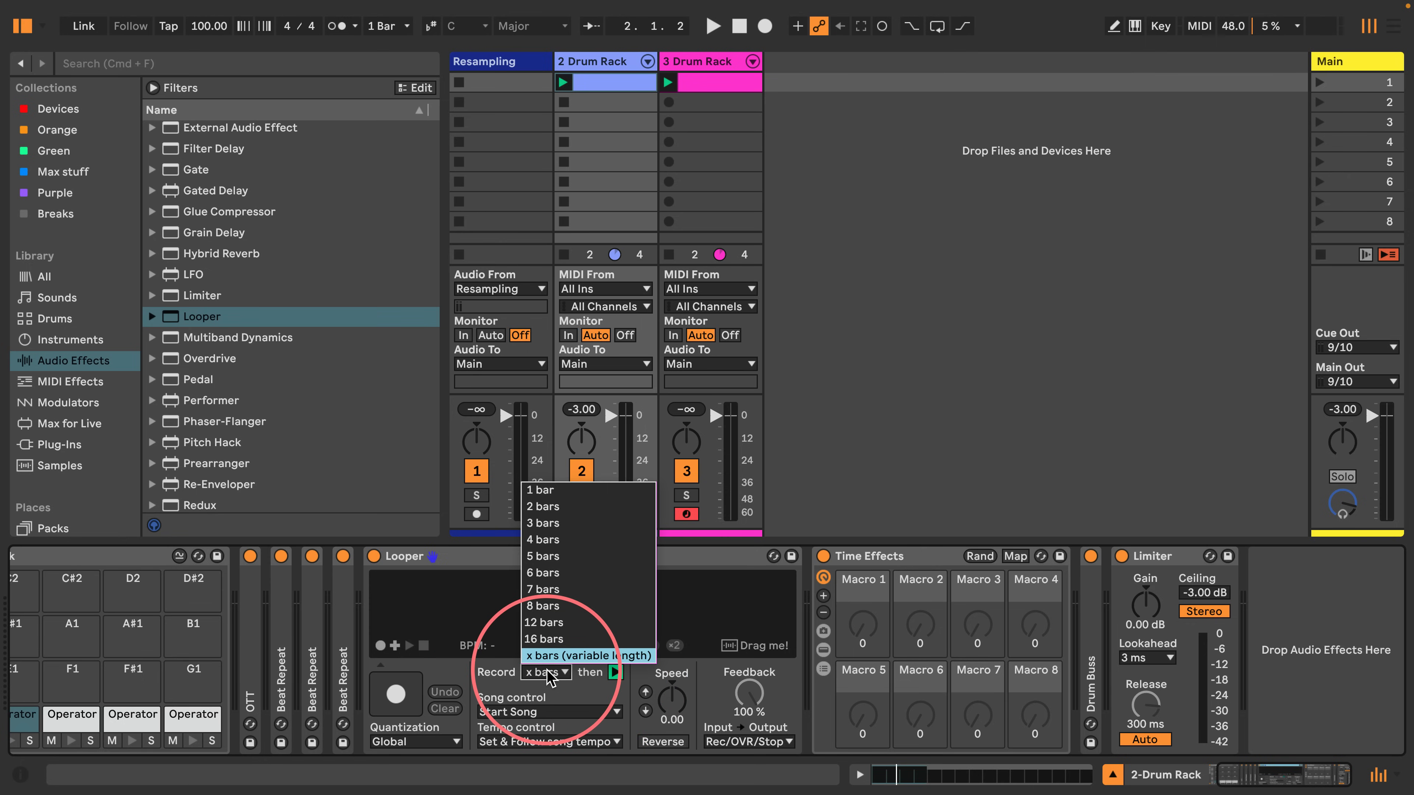
pyautogui.click(548, 508)
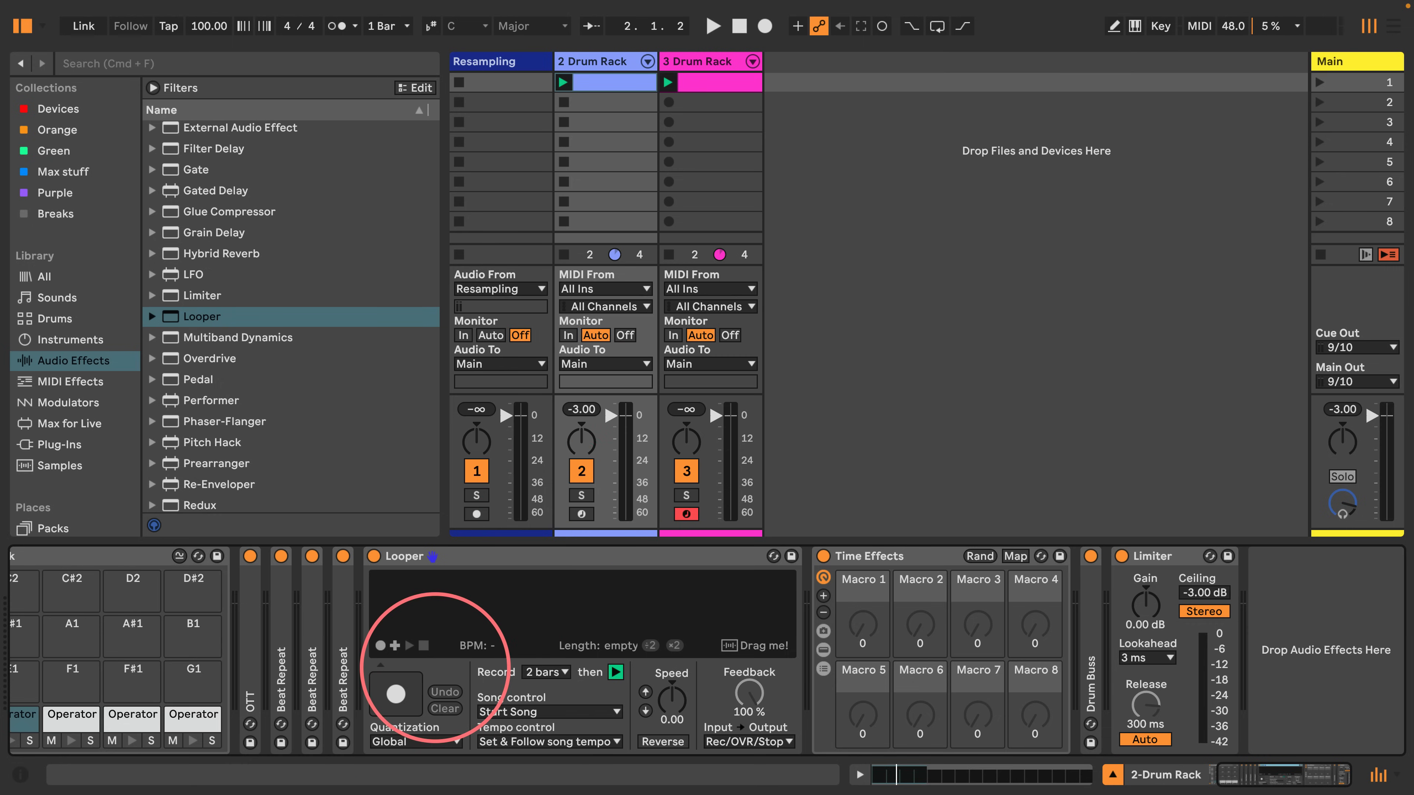
# Assign the computer key N1 to the Looper's Record control in the key mappings.
pyautogui.press('super+k')
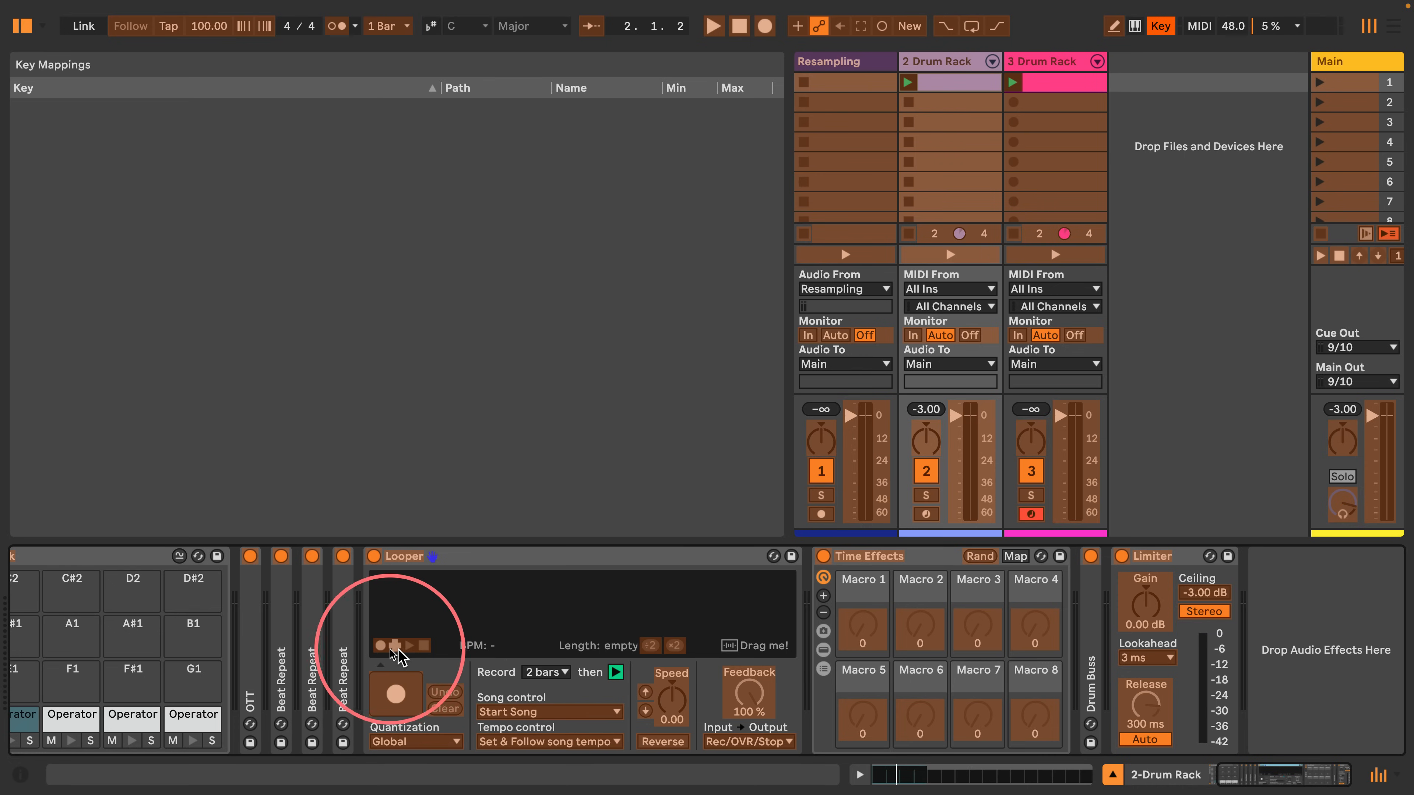
pyautogui.click(379, 646)
pyautogui.press('n')
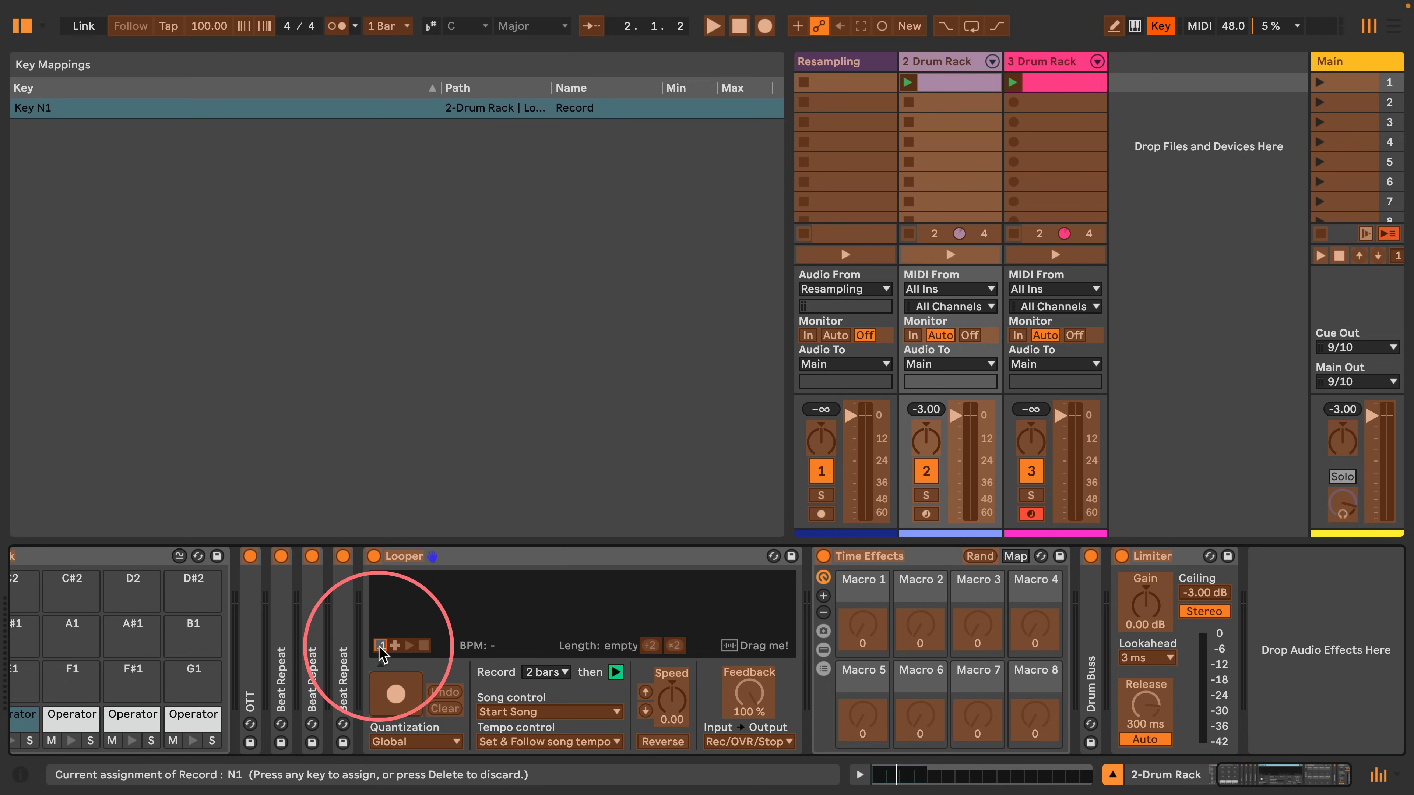
pyautogui.press('super+k')
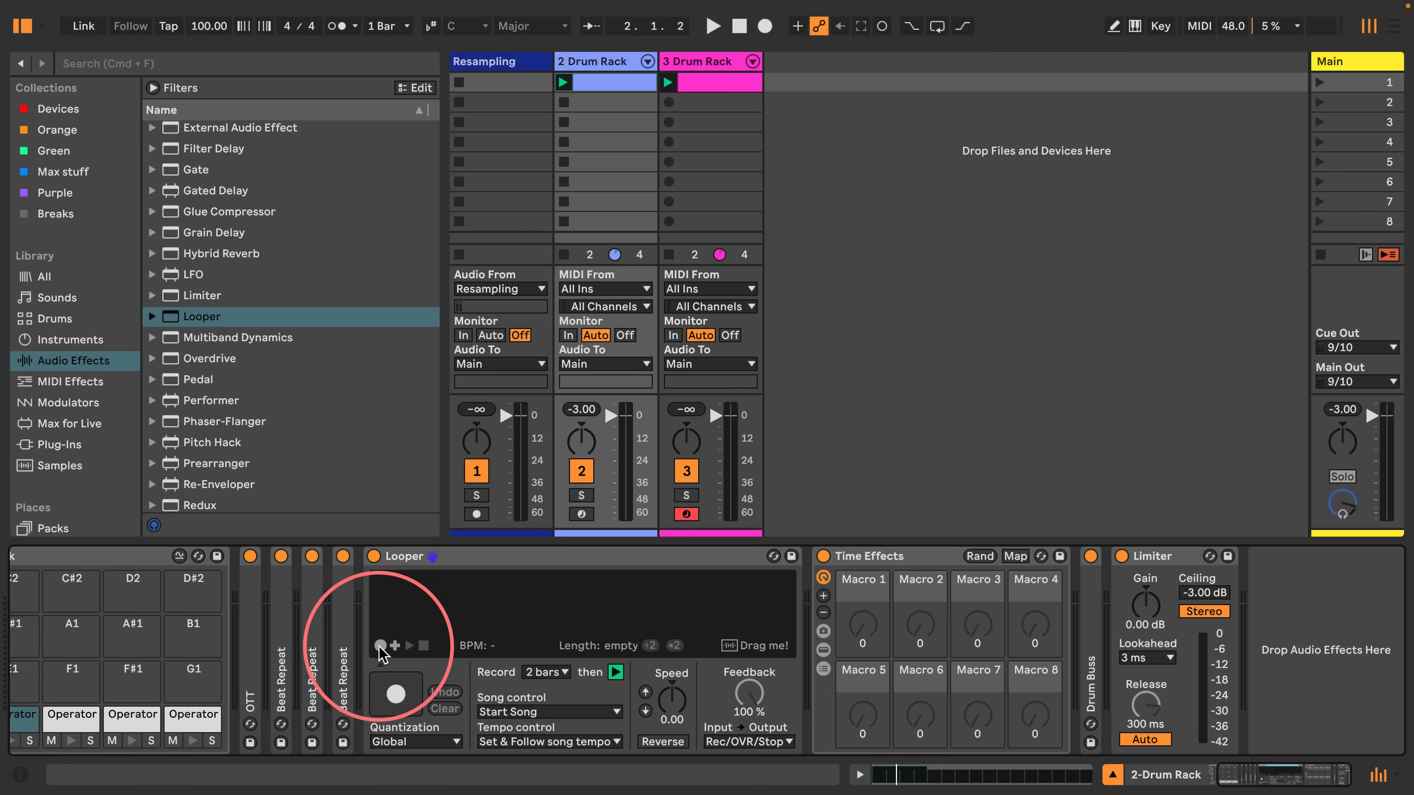
# Play the set, capture a 2-bar loop in the Looper, and compare it with the Time Effects rack bypassed and active.
pyautogui.press('space')
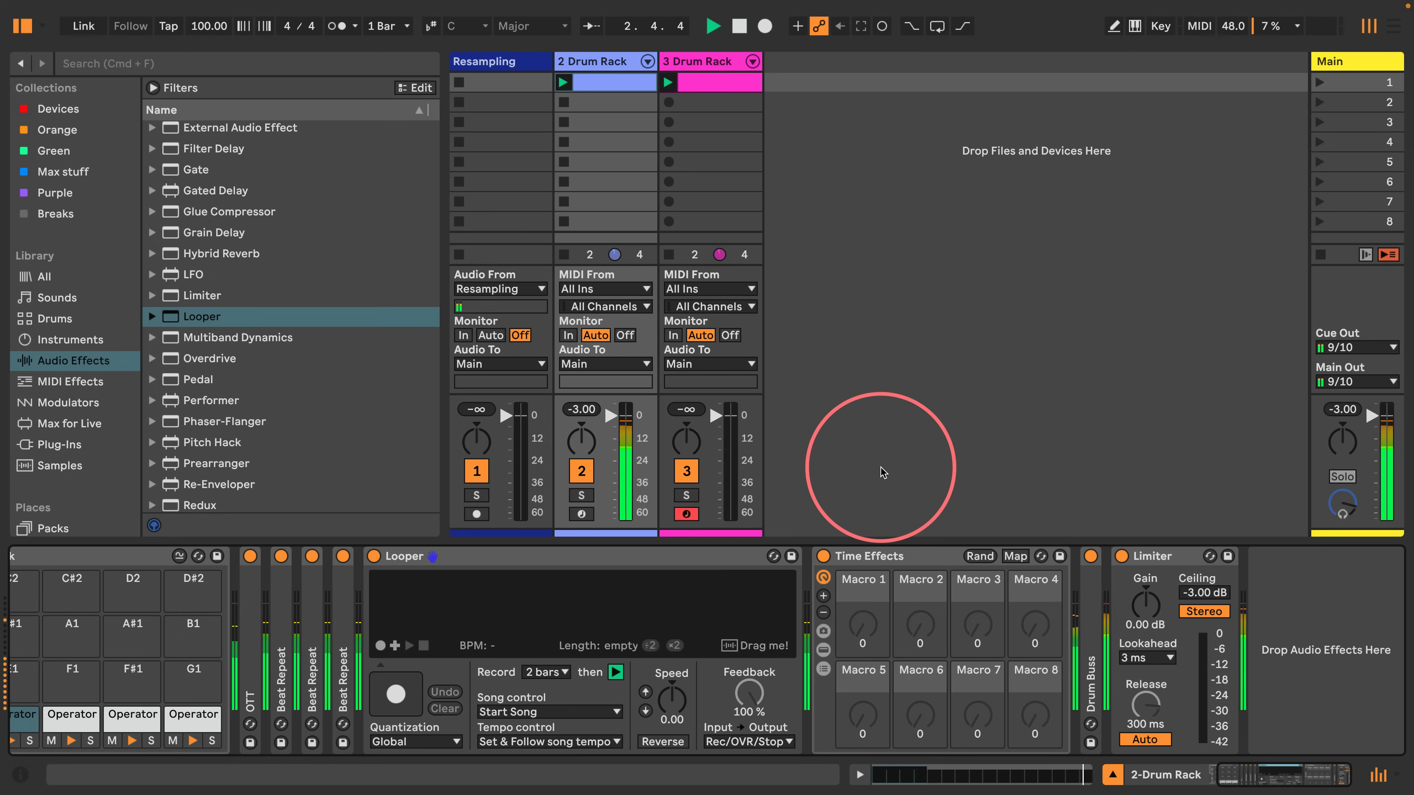
pyautogui.press('a')
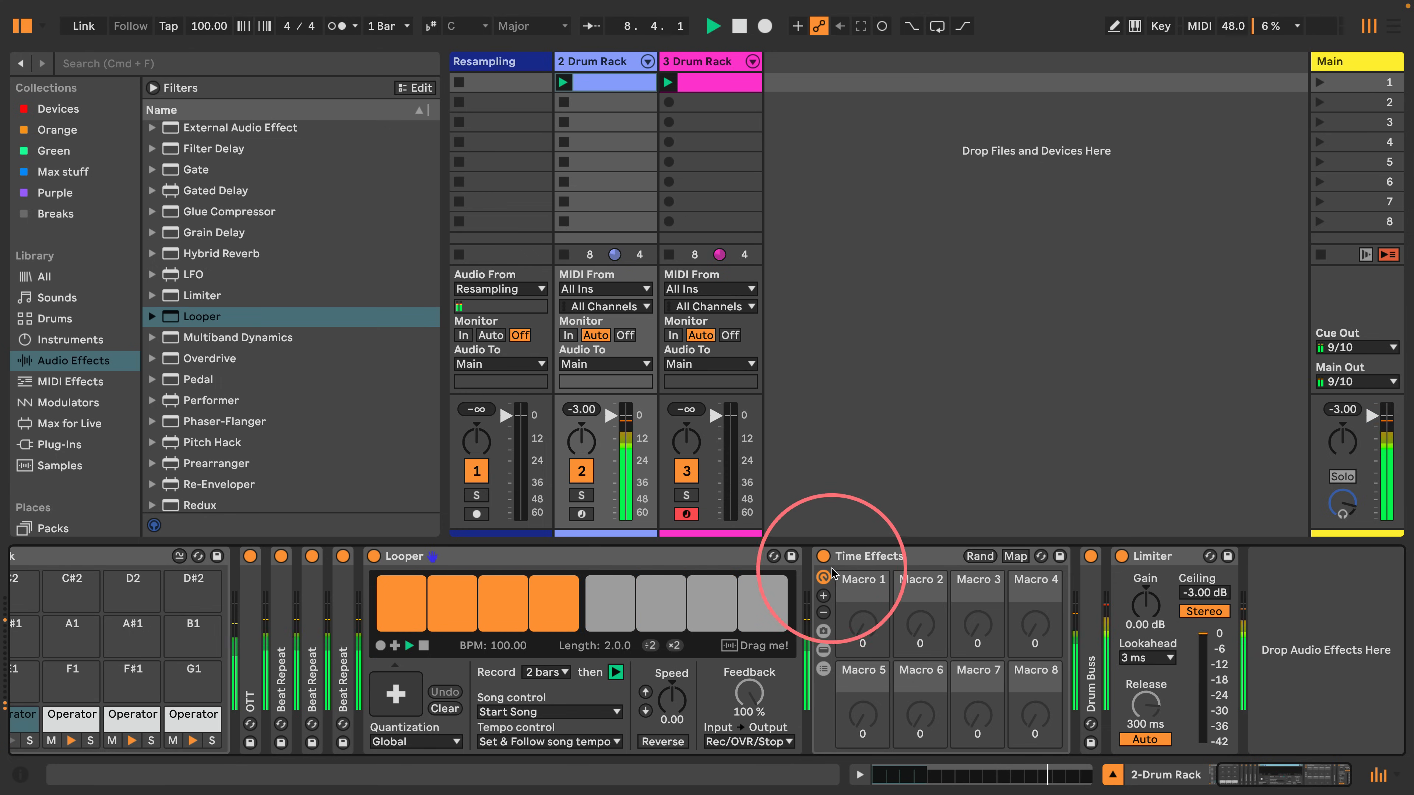
pyautogui.click(821, 554)
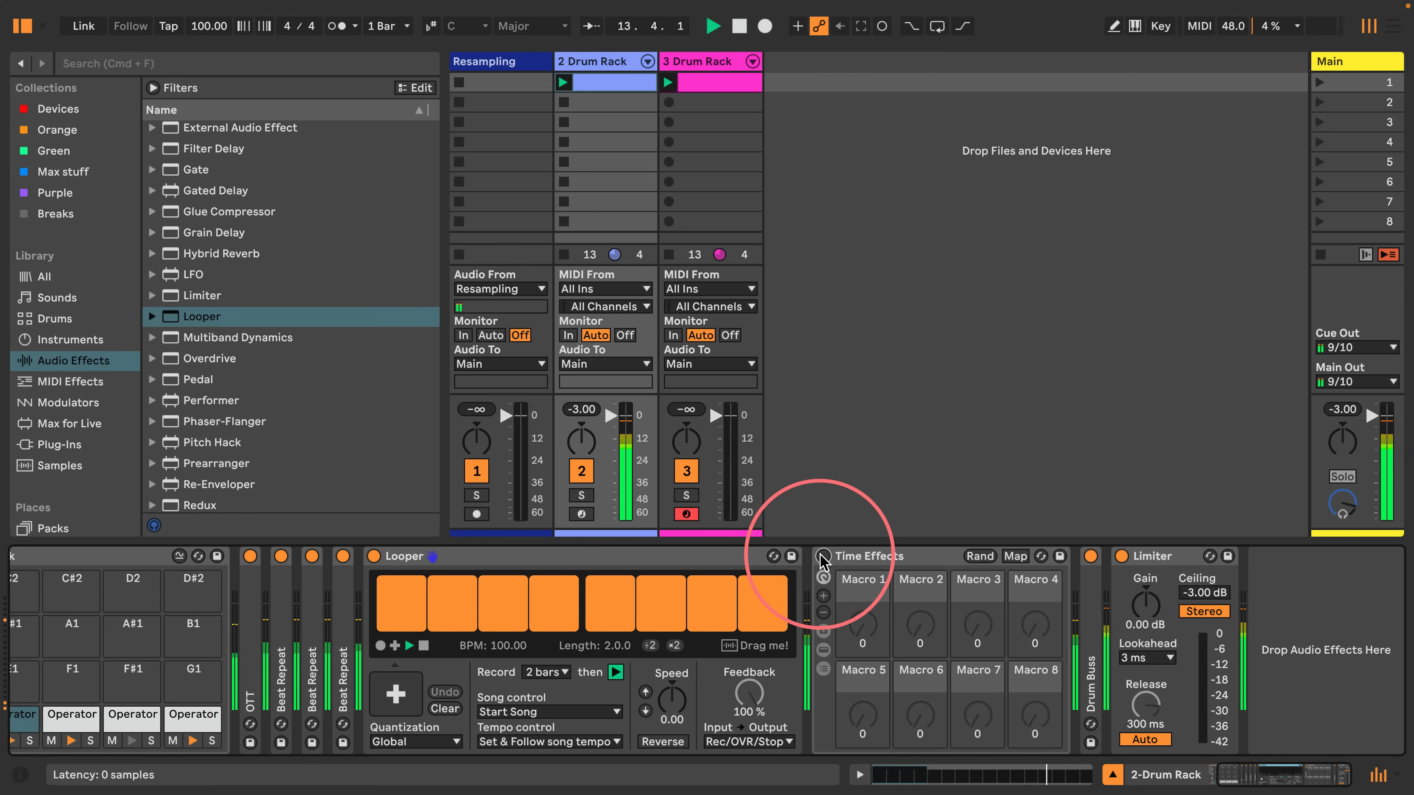
pyautogui.click(822, 556)
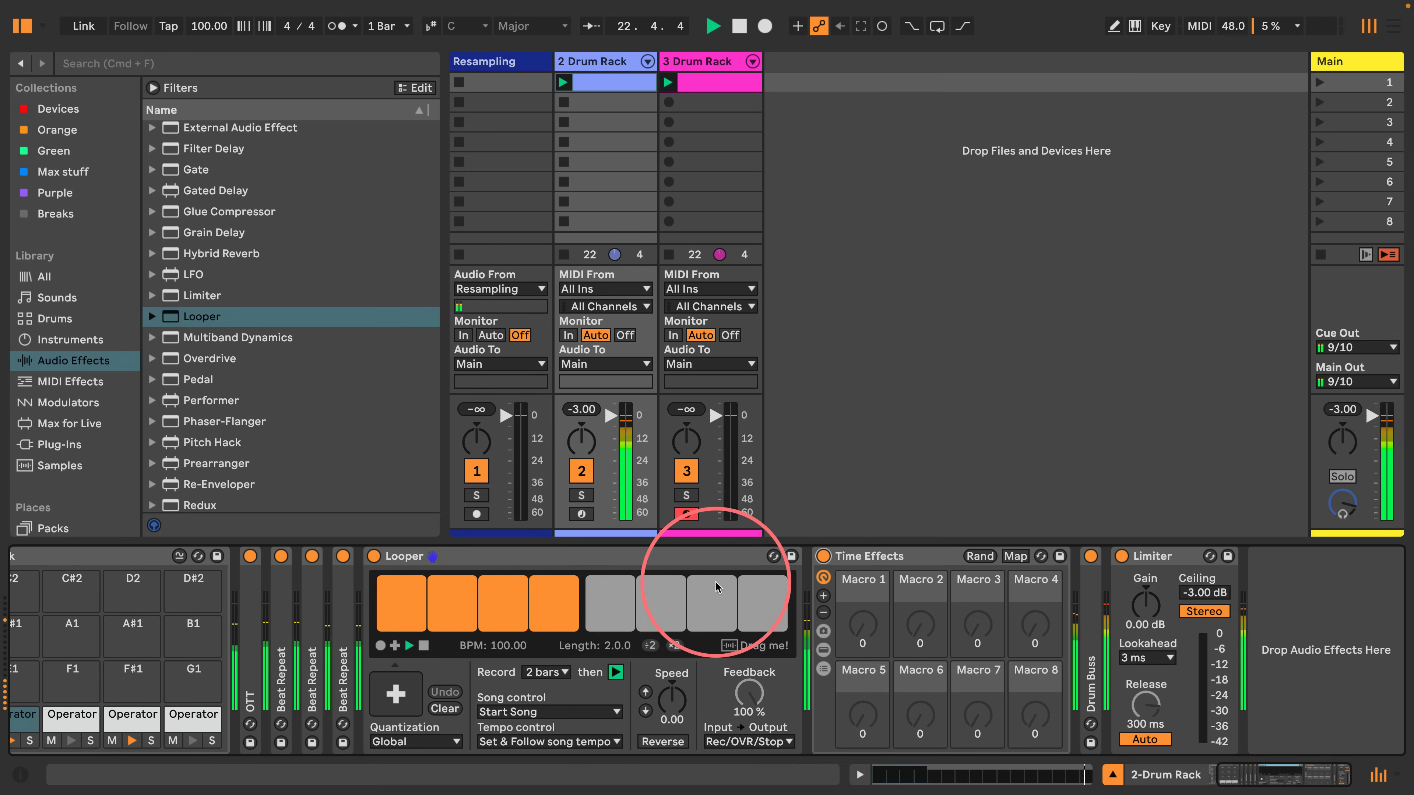
pyautogui.press('space')
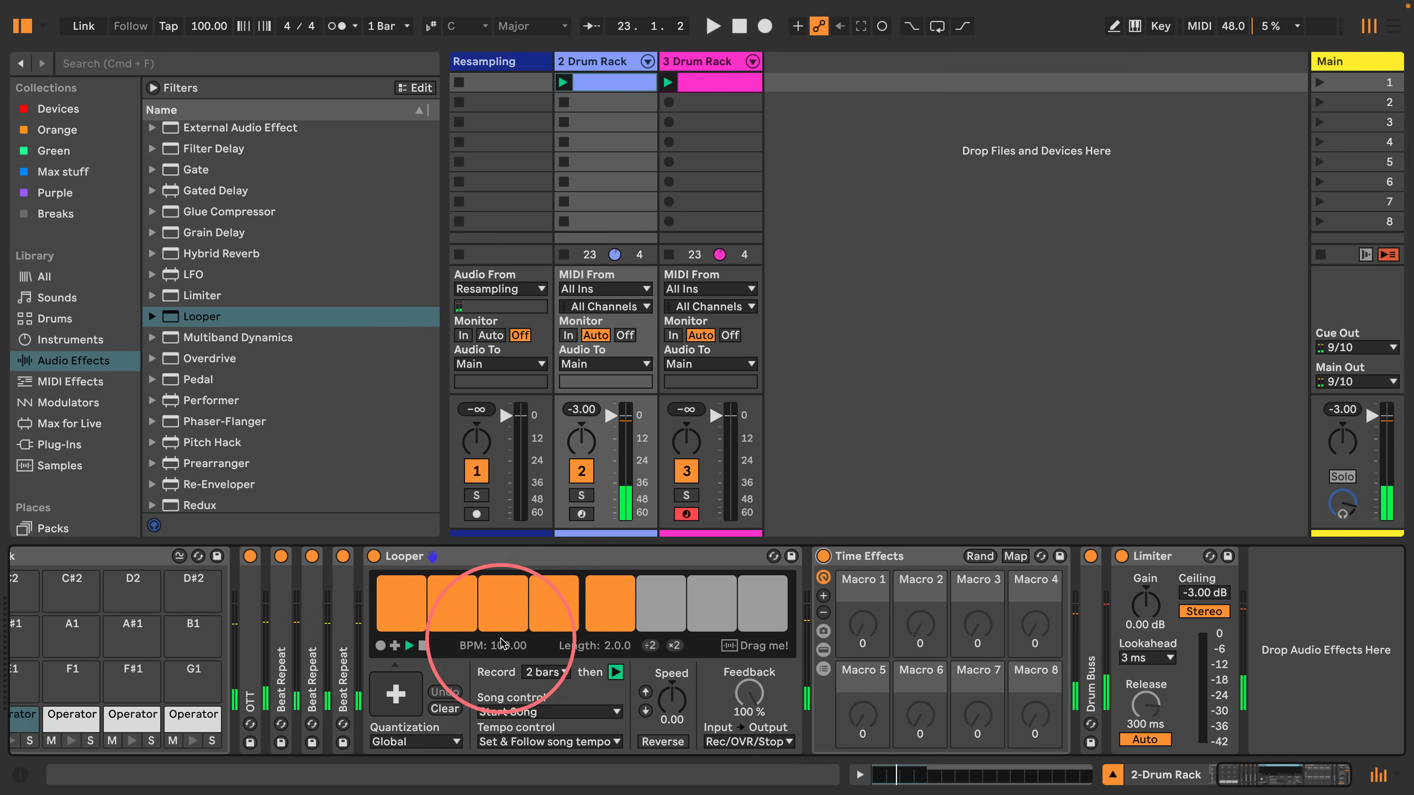
# Clear the captured loop and enable Reverse on the Looper, capturing a fresh 2-bar loop during playback.
pyautogui.click(444, 708)
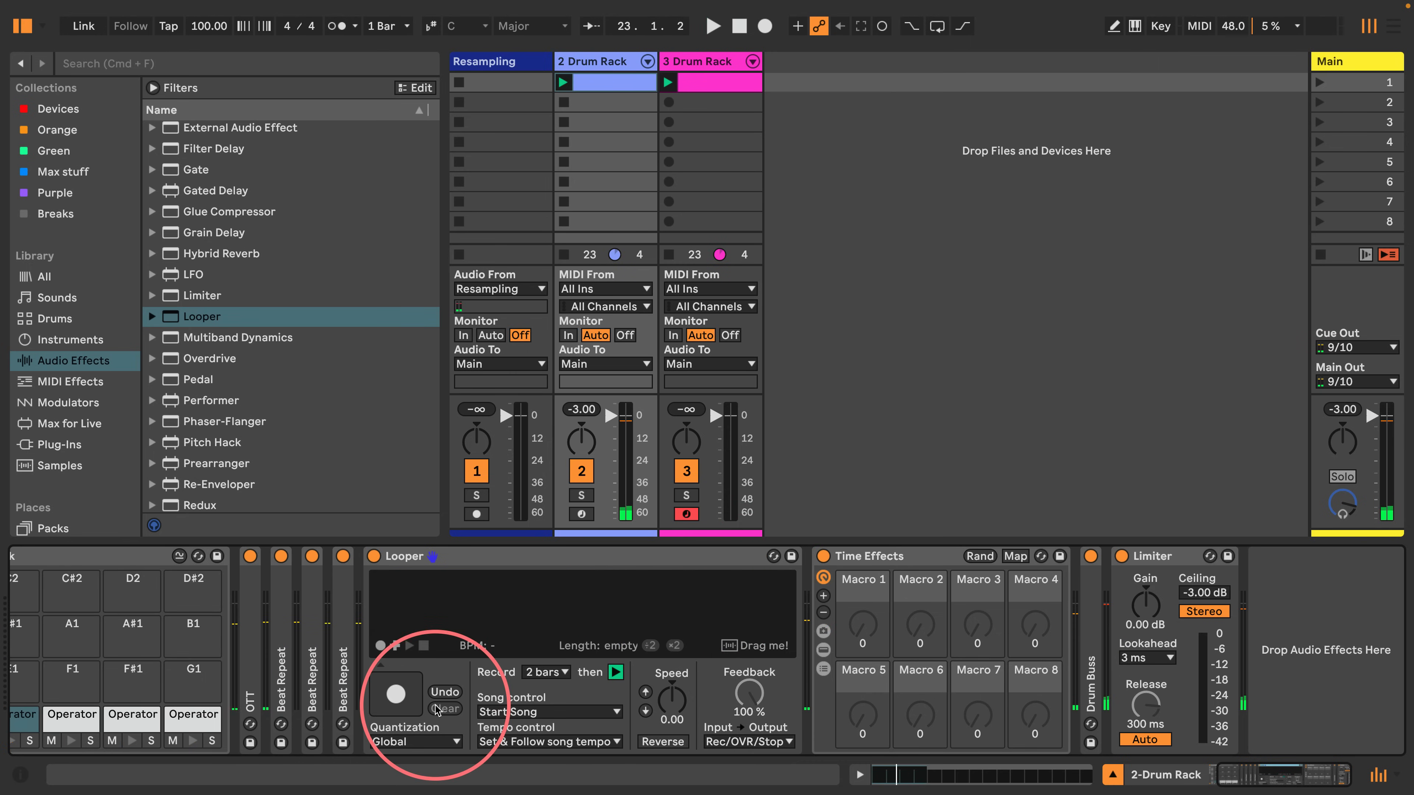
pyautogui.click(662, 741)
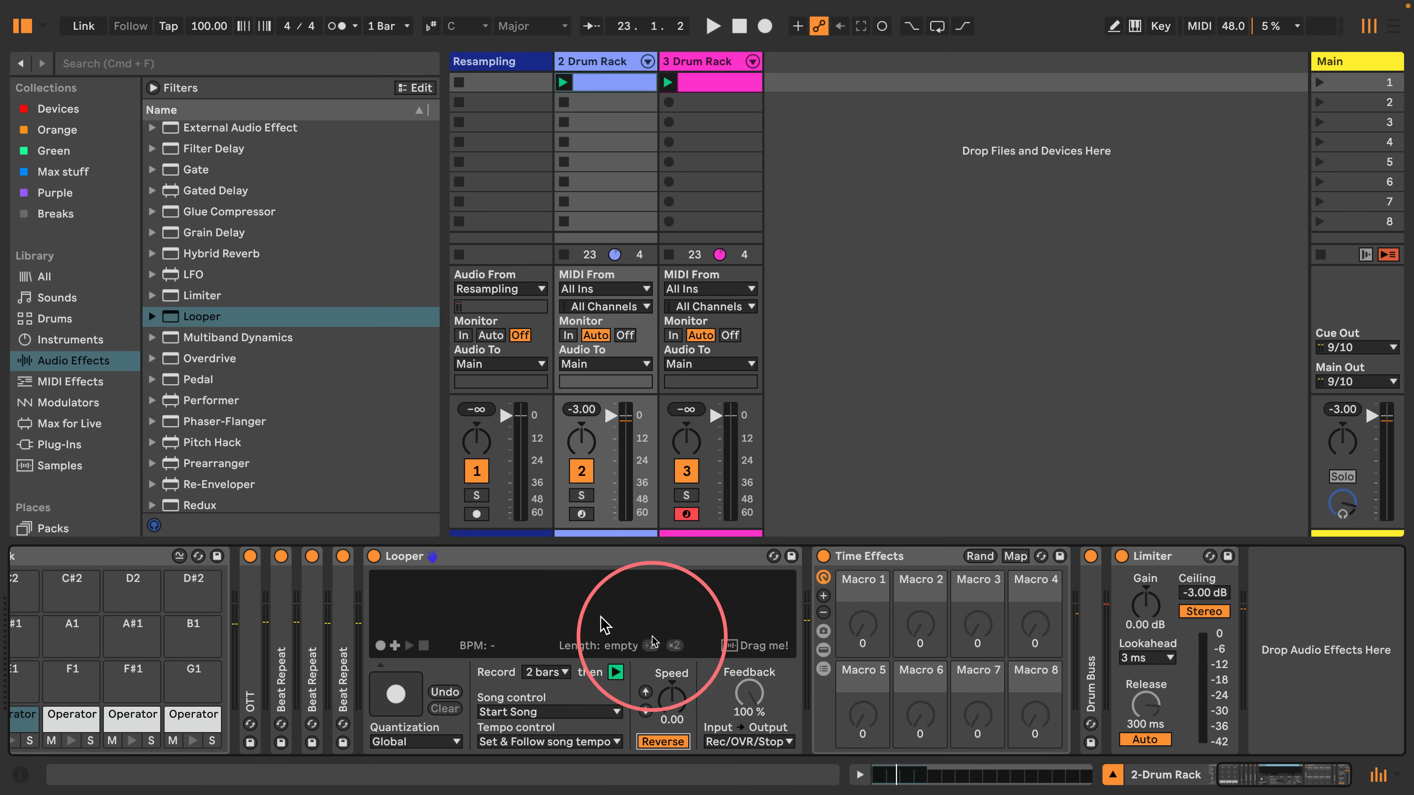
pyautogui.press('space')
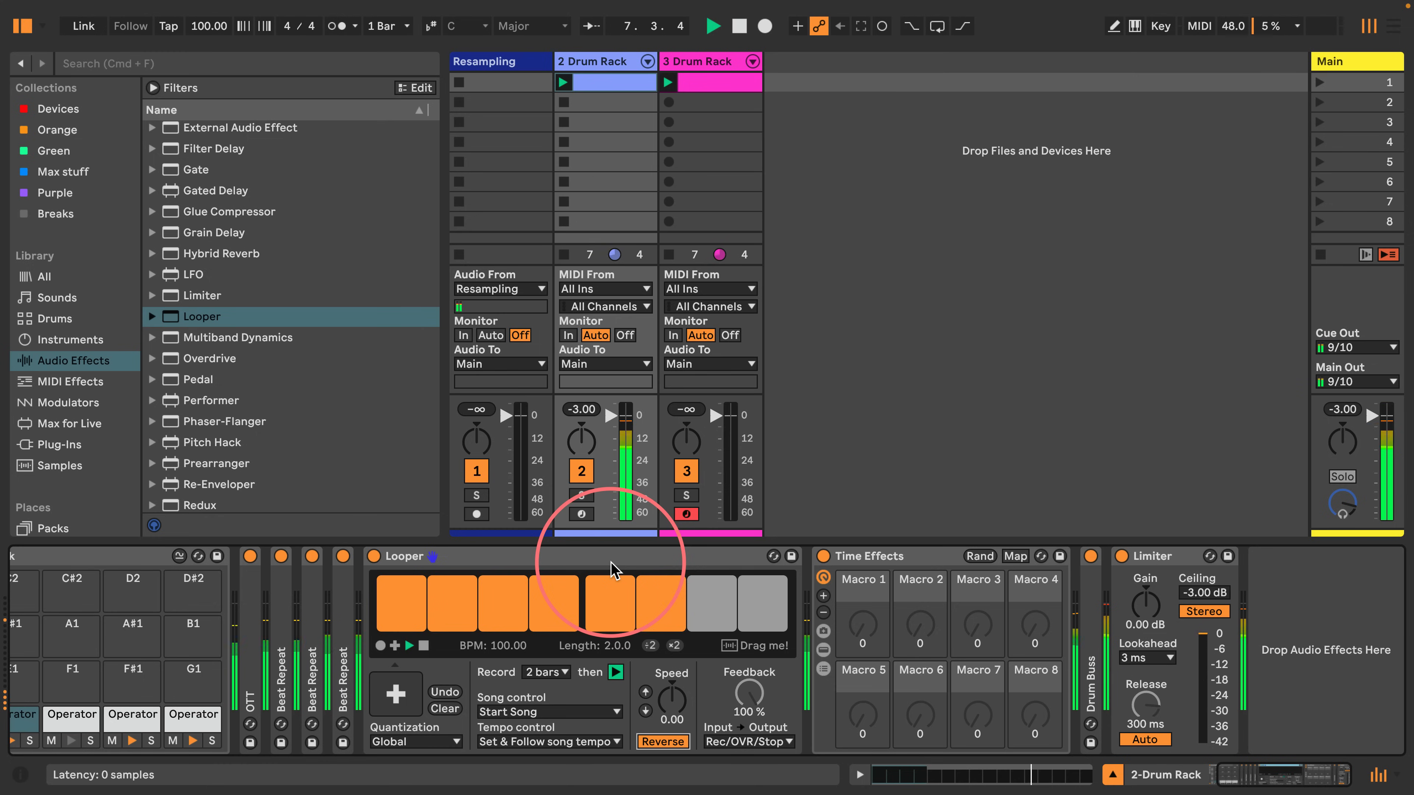
pyautogui.press('space')
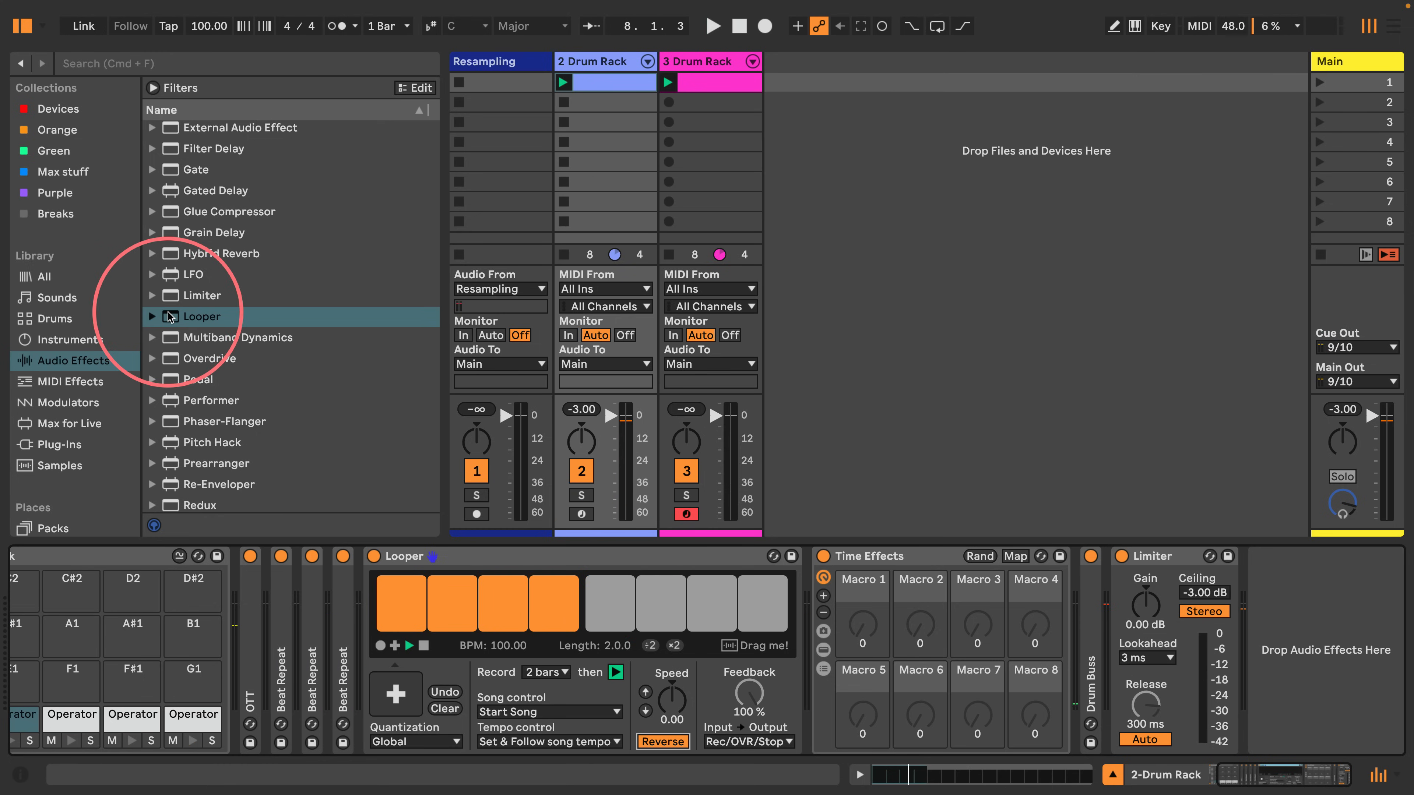
pyautogui.moveTo(164, 316); pyautogui.dragTo(1083, 613)
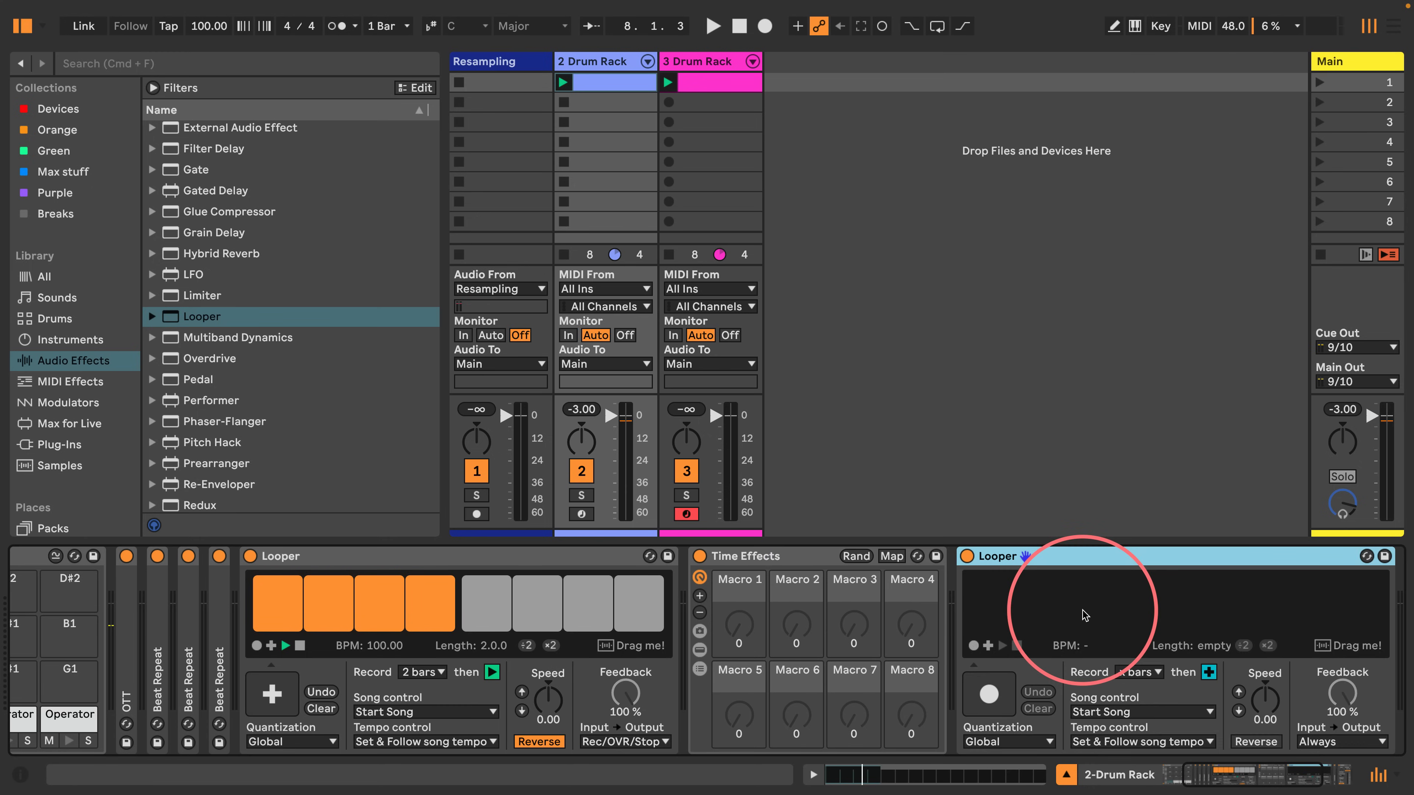
pyautogui.hscroll(4, 974, 621)
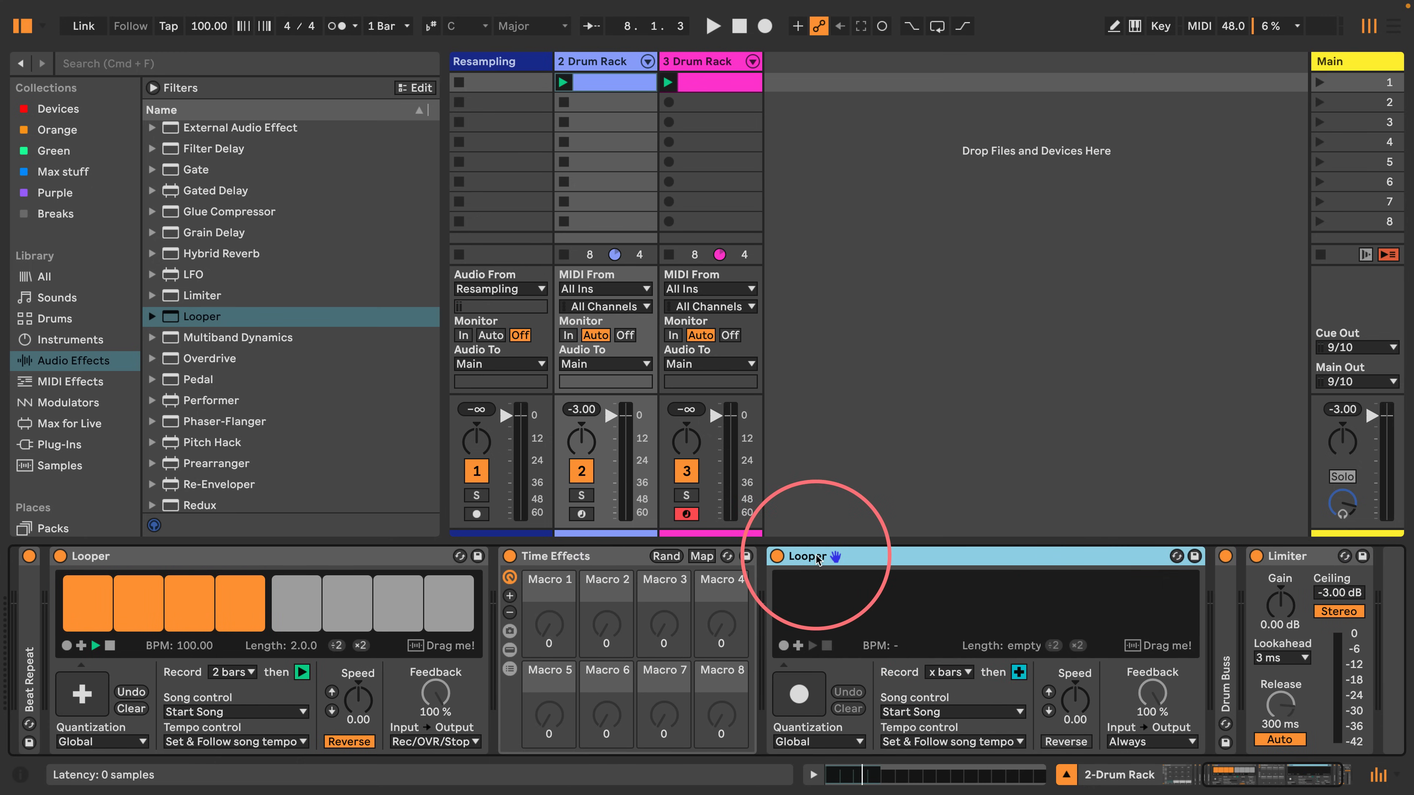
pyautogui.press('Delete')
# Copy the configured Looper to just after the Time Effects rack and assign the computer key N2 to the copy's Record control.
pyautogui.moveTo(133, 568); pyautogui.dragTo(762, 600)
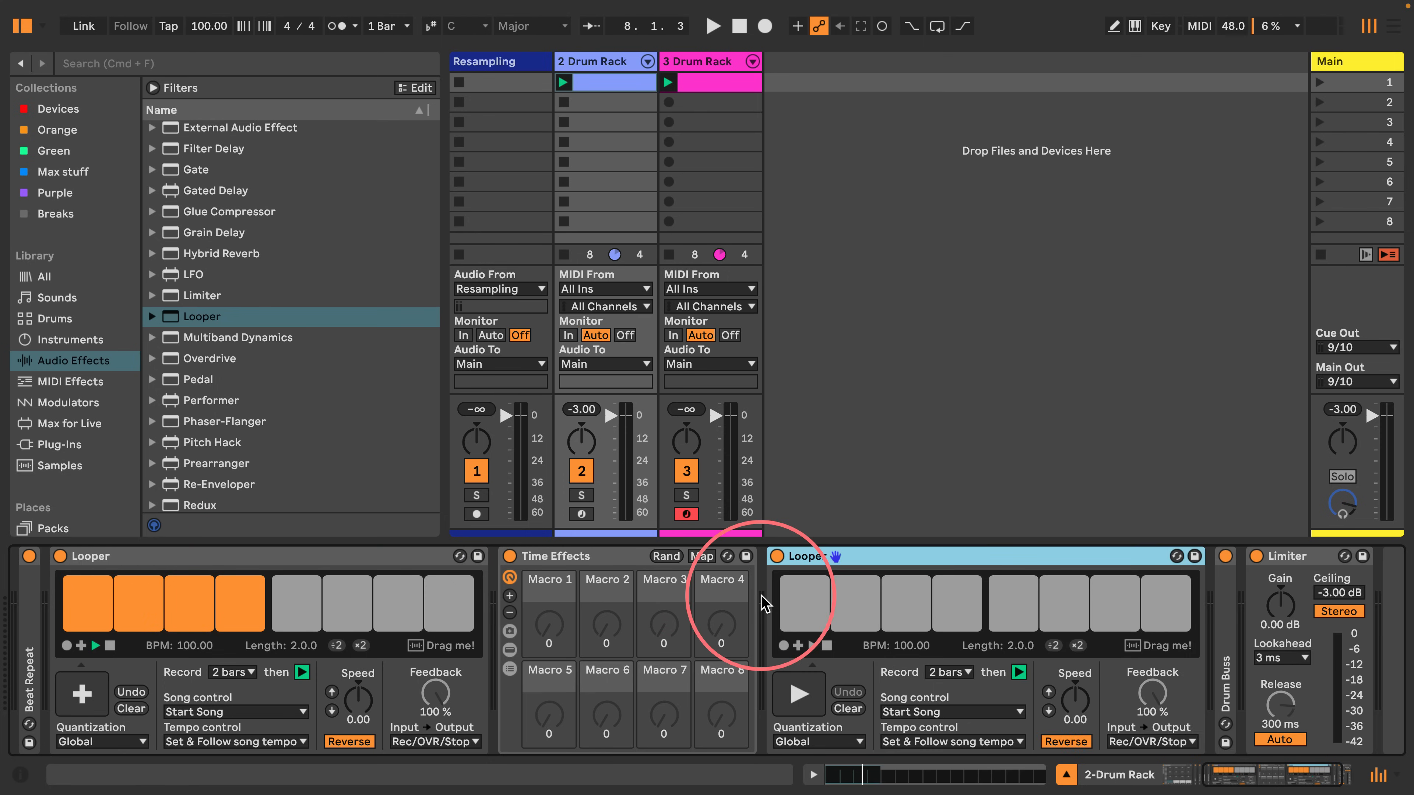
pyautogui.press('super+k')
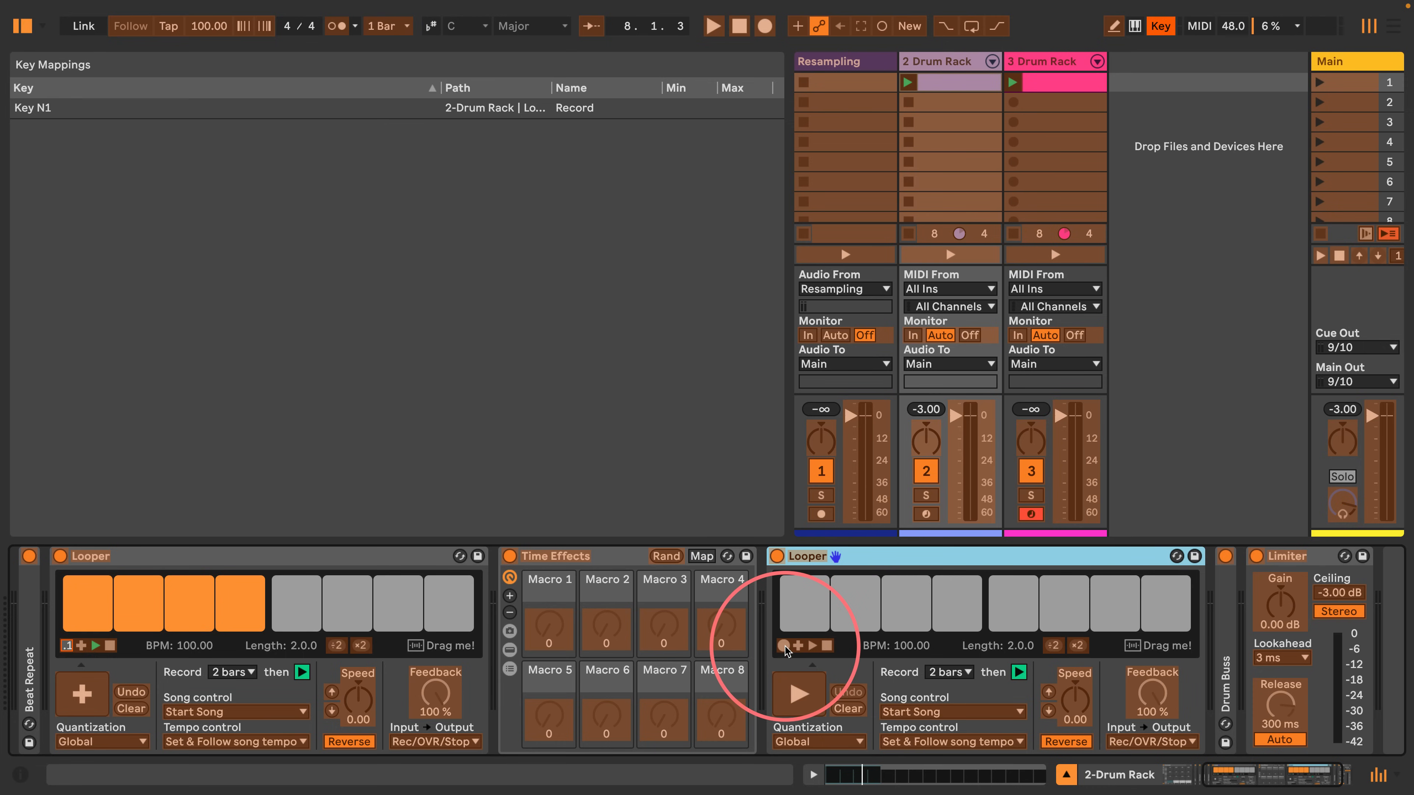
pyautogui.click(783, 646)
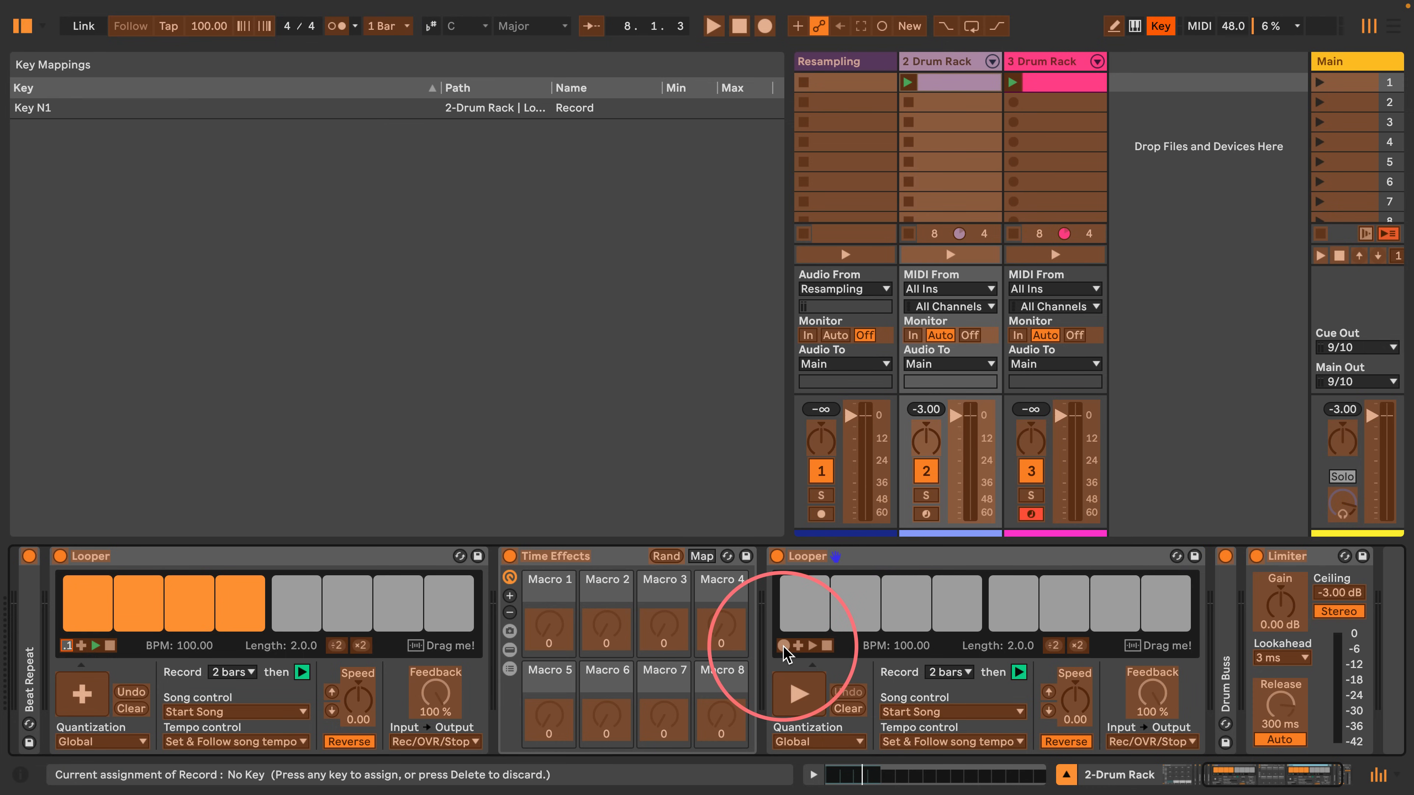
pyautogui.press('KP_2')
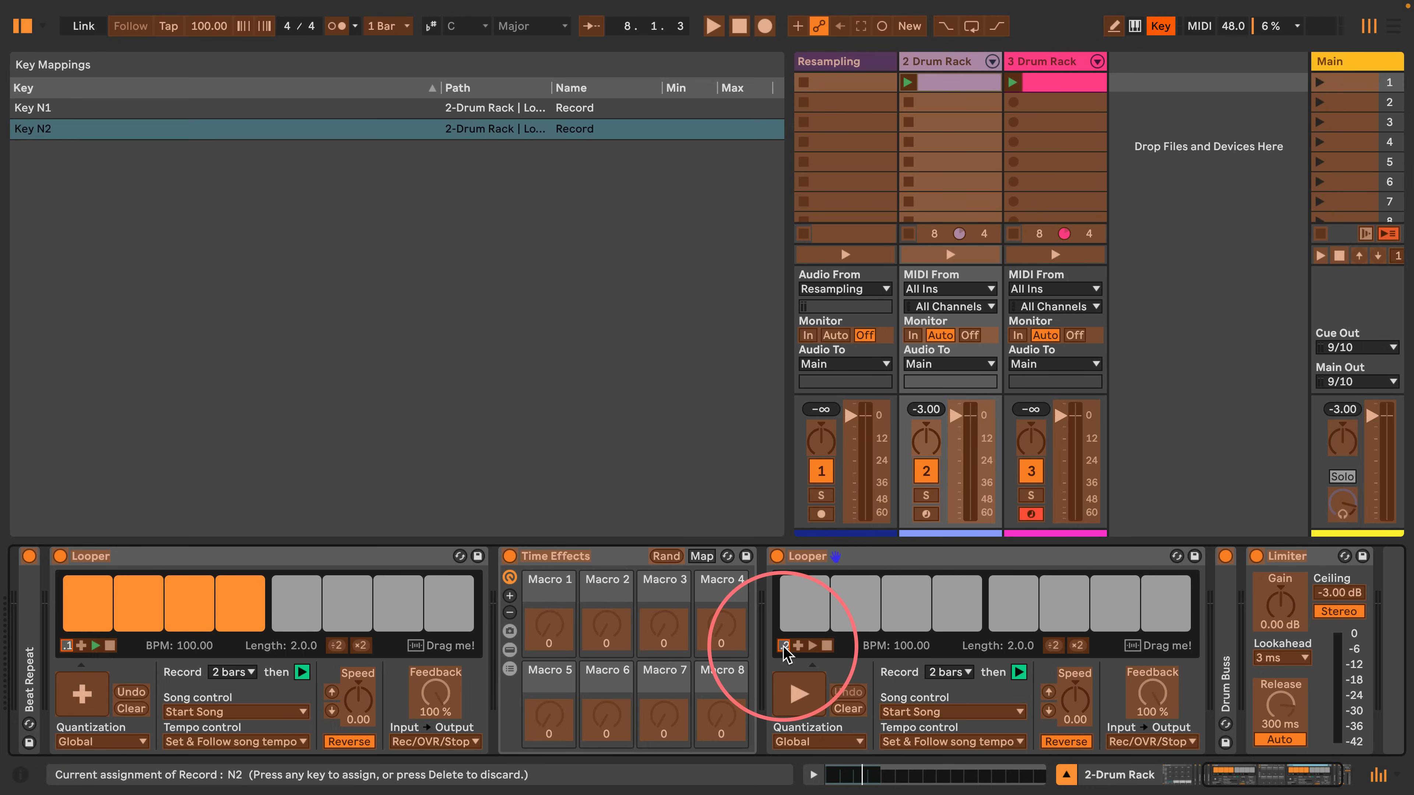
pyautogui.press('super+k')
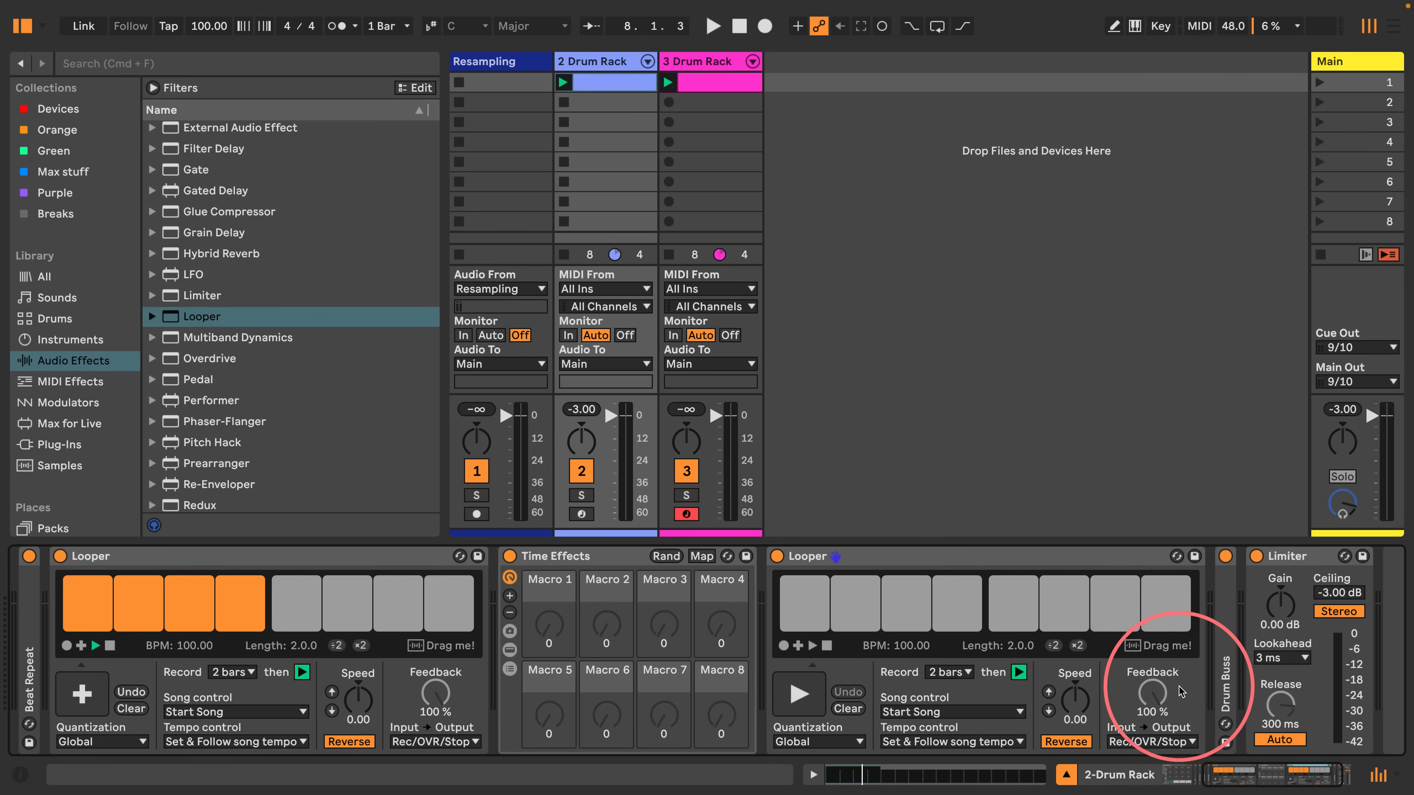
# Clear both Loopers and capture new 2-bar loops before and after the Time Effects rack during playback.
pyautogui.click(278, 558)
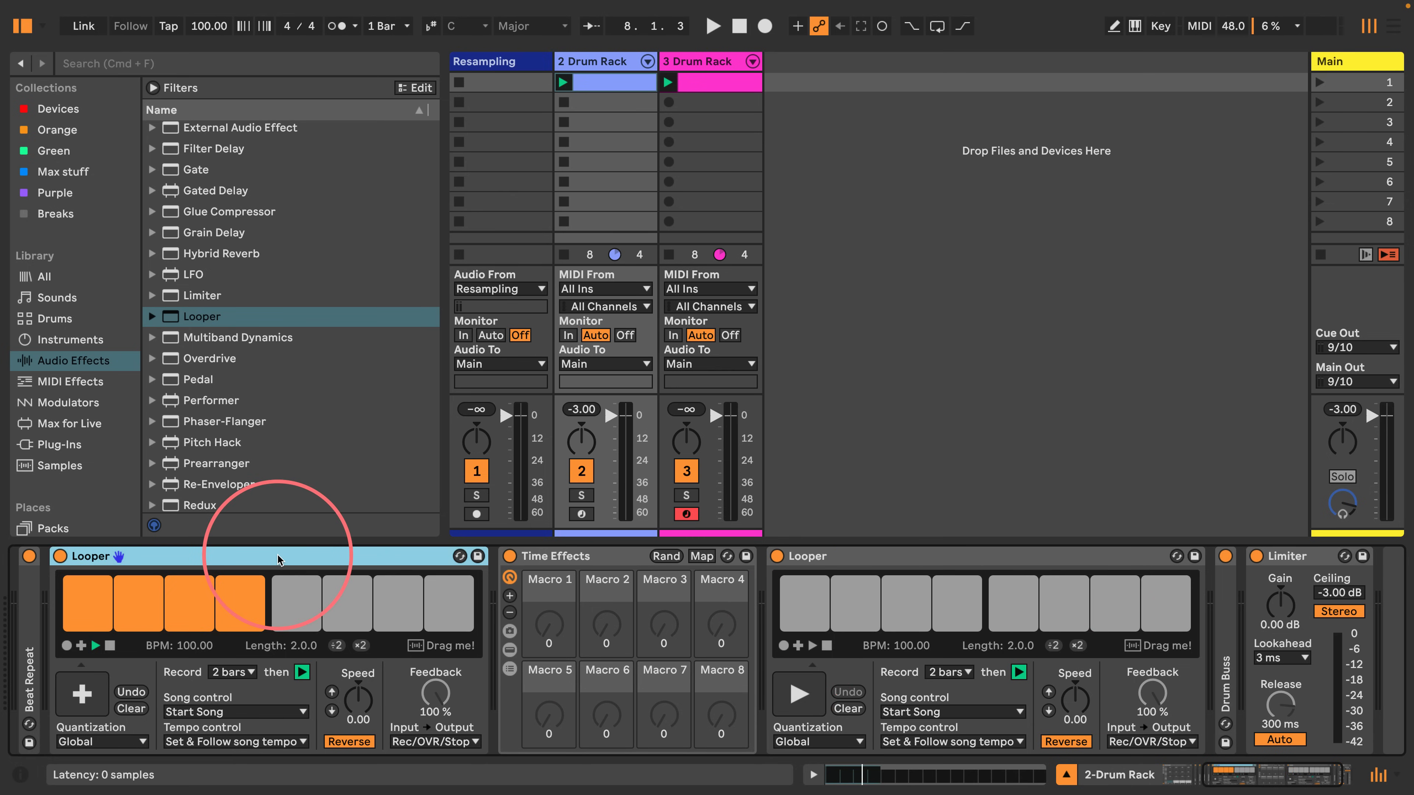
pyautogui.click(885, 557)
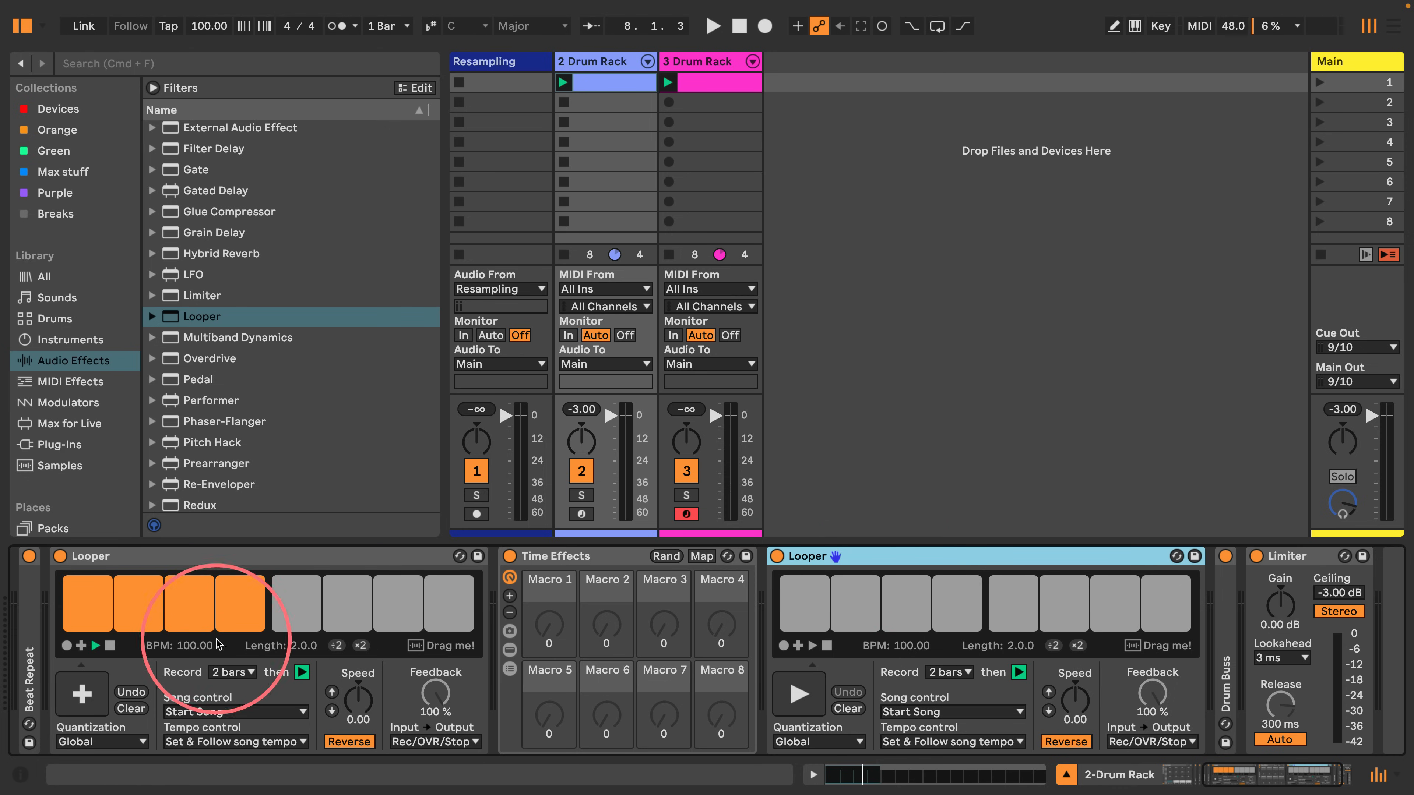
pyautogui.click(132, 708)
pyautogui.click(837, 708)
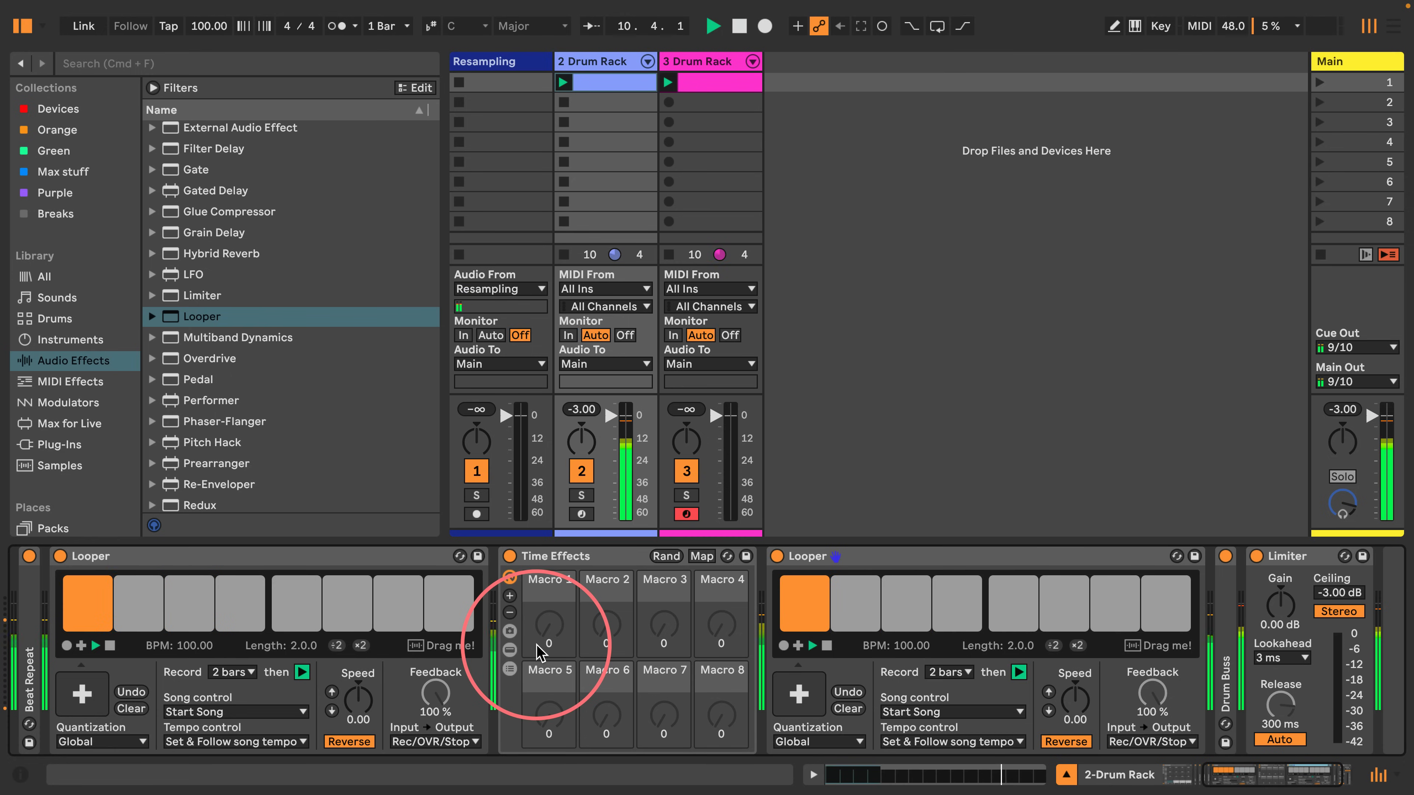
pyautogui.press('space')
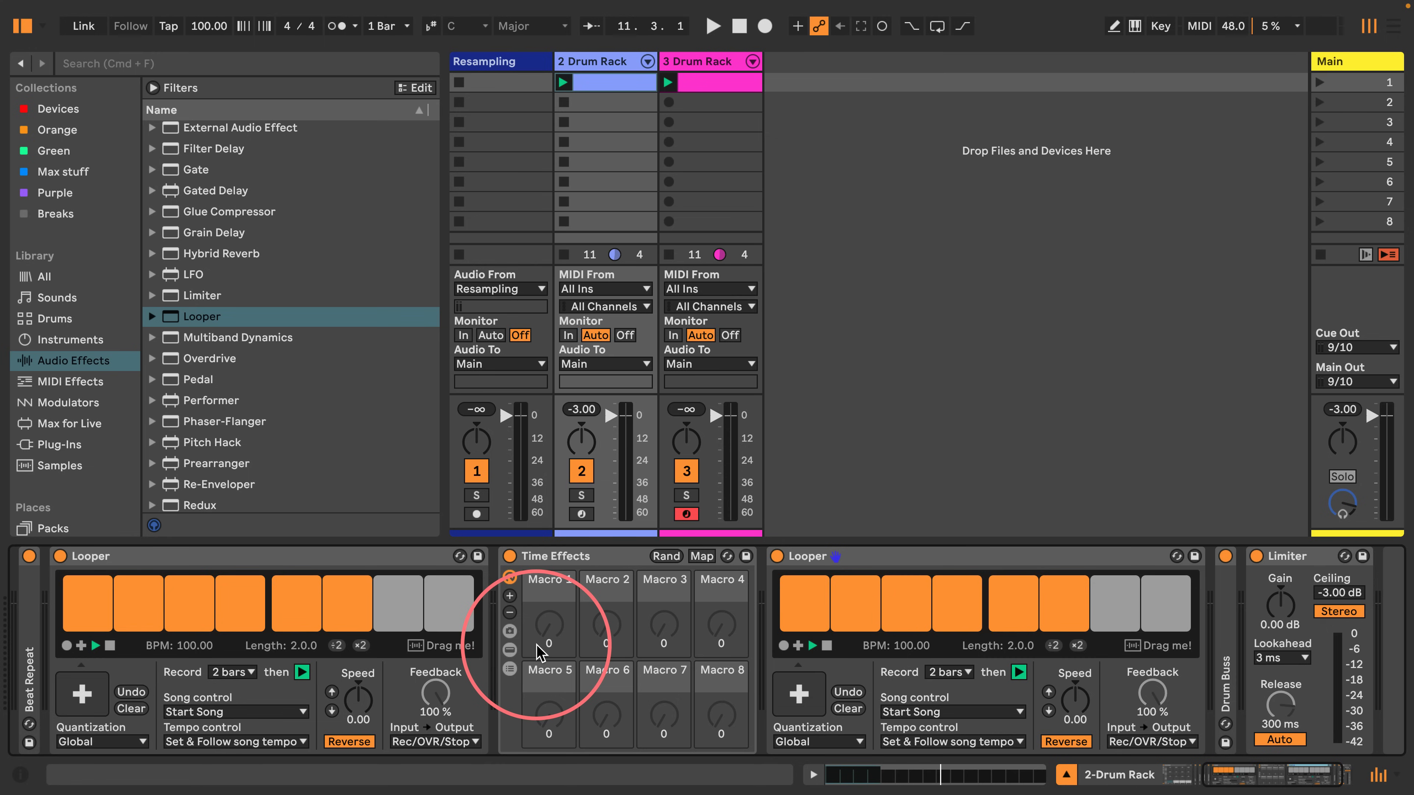
pyautogui.press('space')
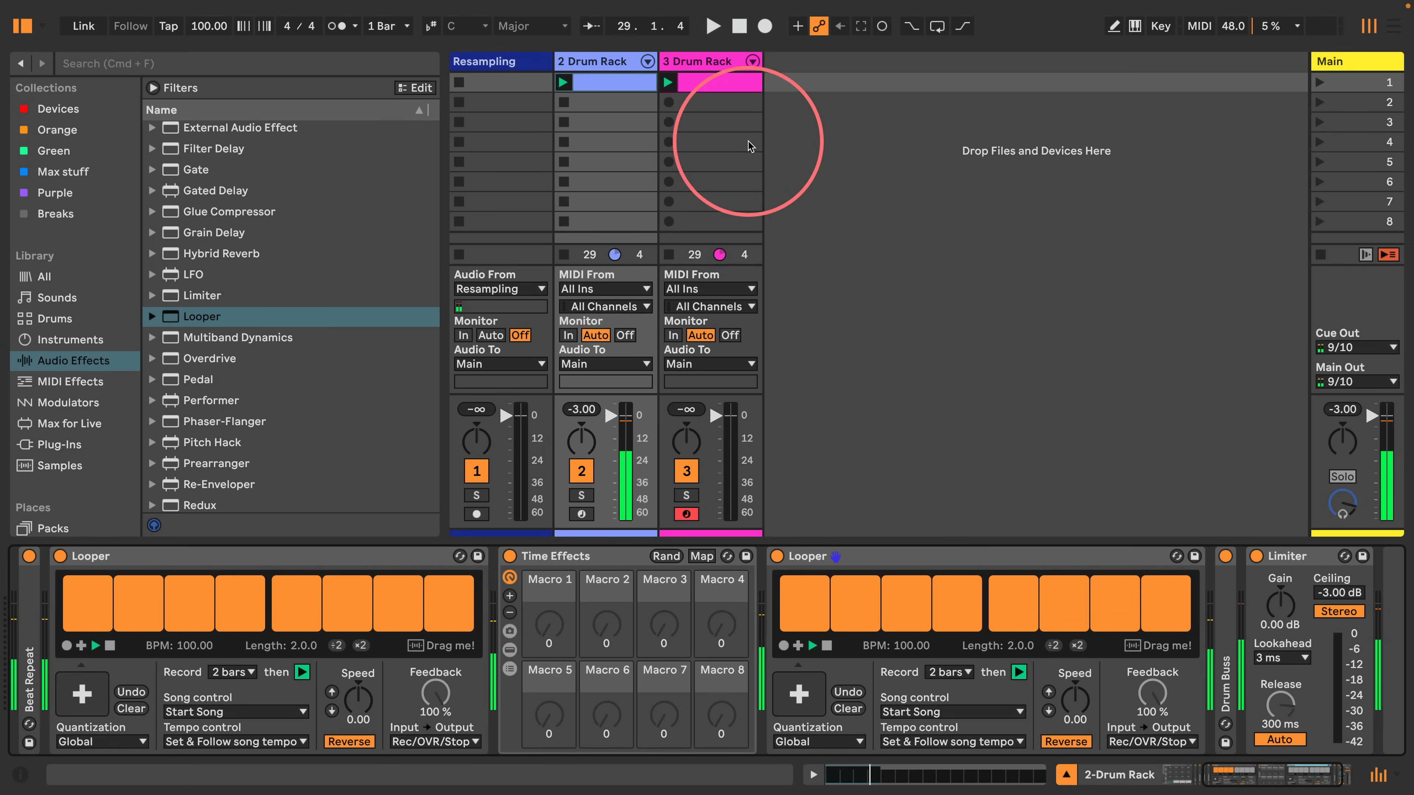
# Open the 3 Drum Rack track's clip, select all its notes and lower their chance to 84%.
pyautogui.click(716, 66)
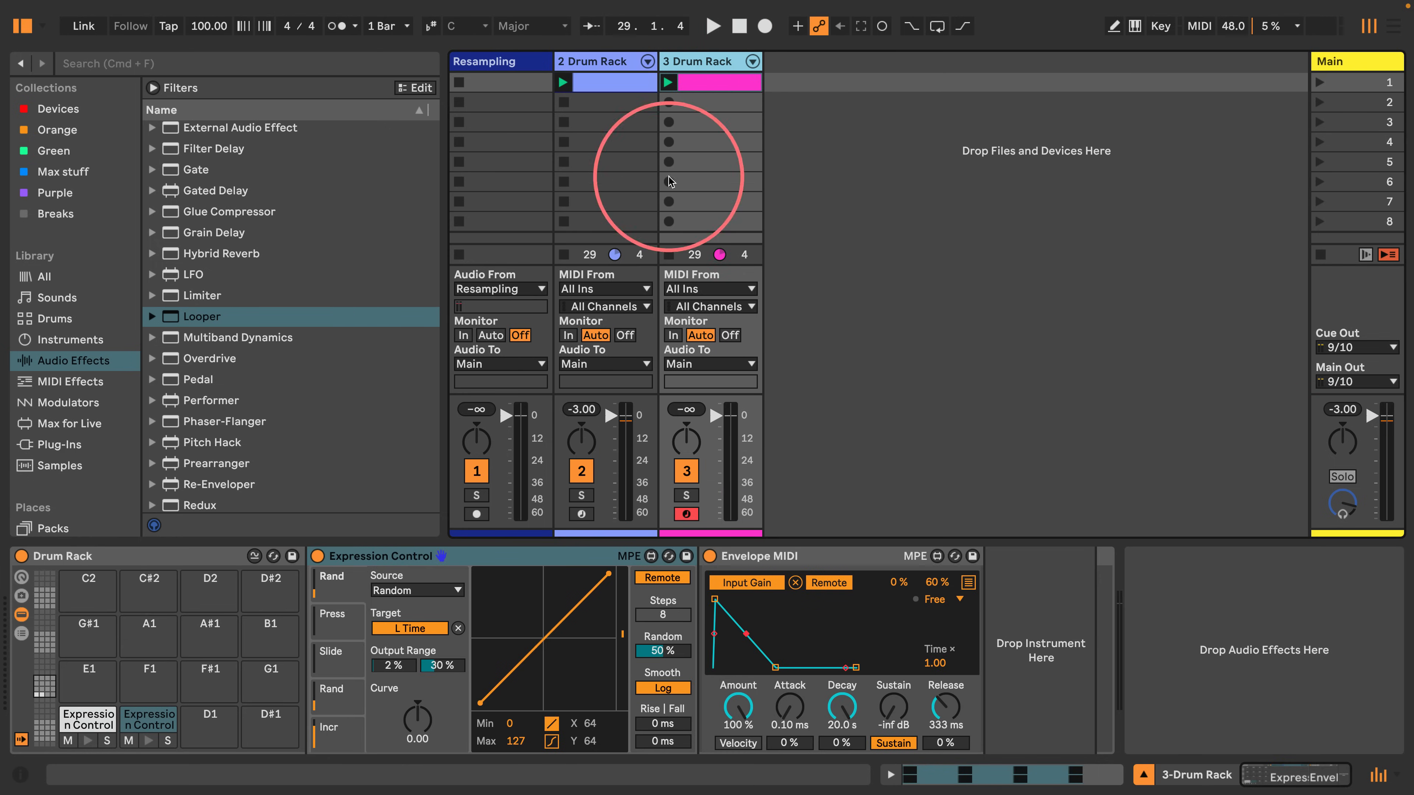
pyautogui.click(703, 83)
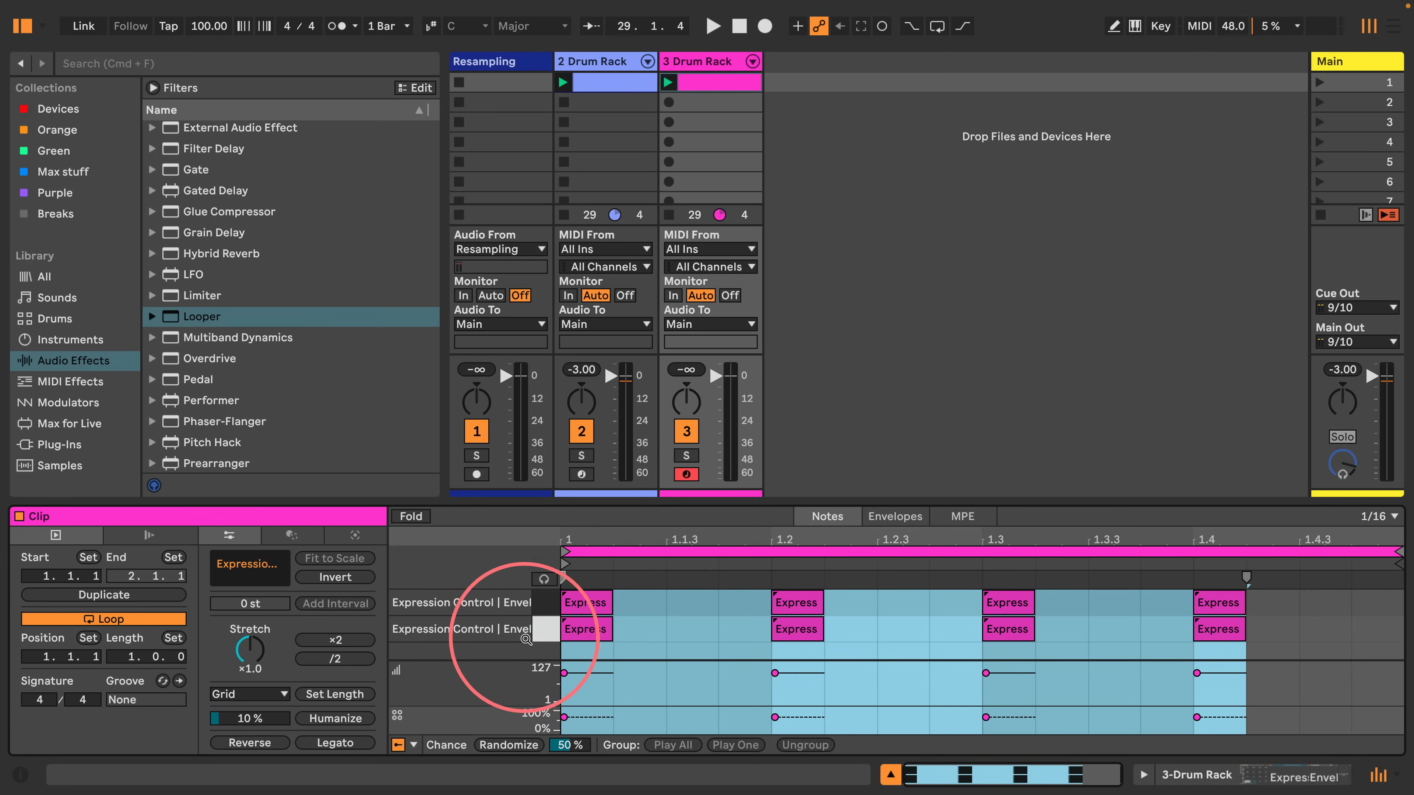
pyautogui.click(540, 629)
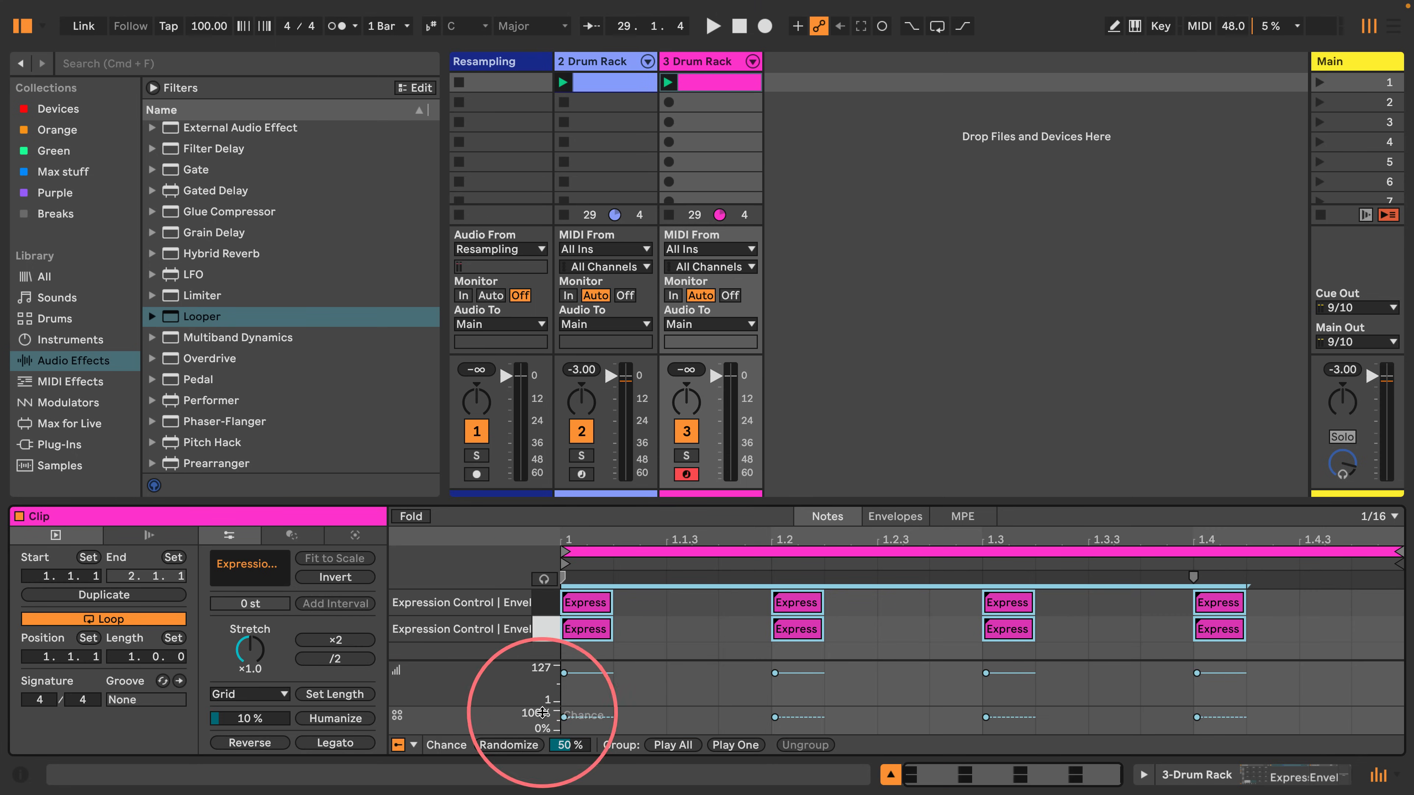
pyautogui.moveTo(564, 717); pyautogui.dragTo(565, 714)
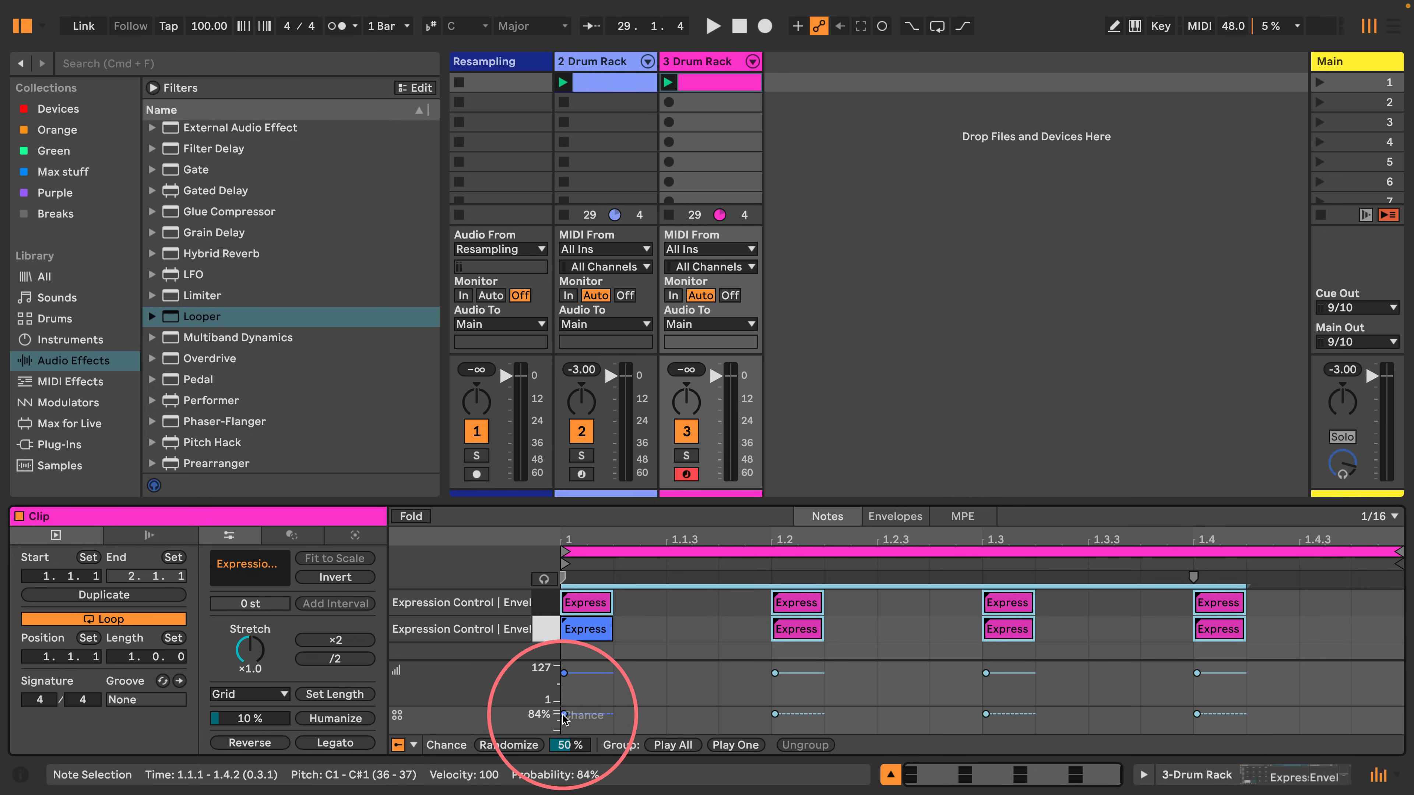
# Select the C1 row of notes and start playback, and show the 2 Drum Rack track's devices with the Time Effects rack collapsed.
pyautogui.click(587, 628)
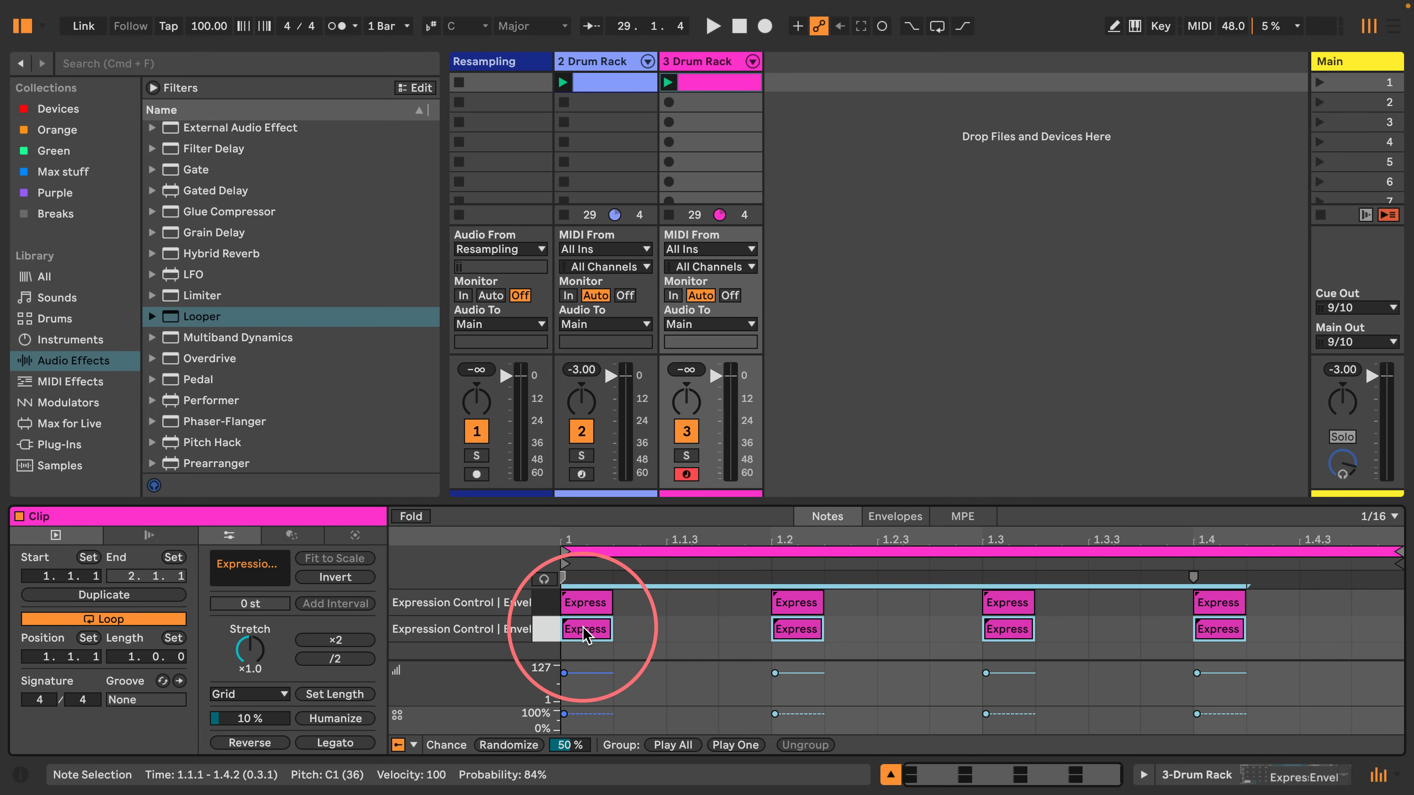
pyautogui.press('space')
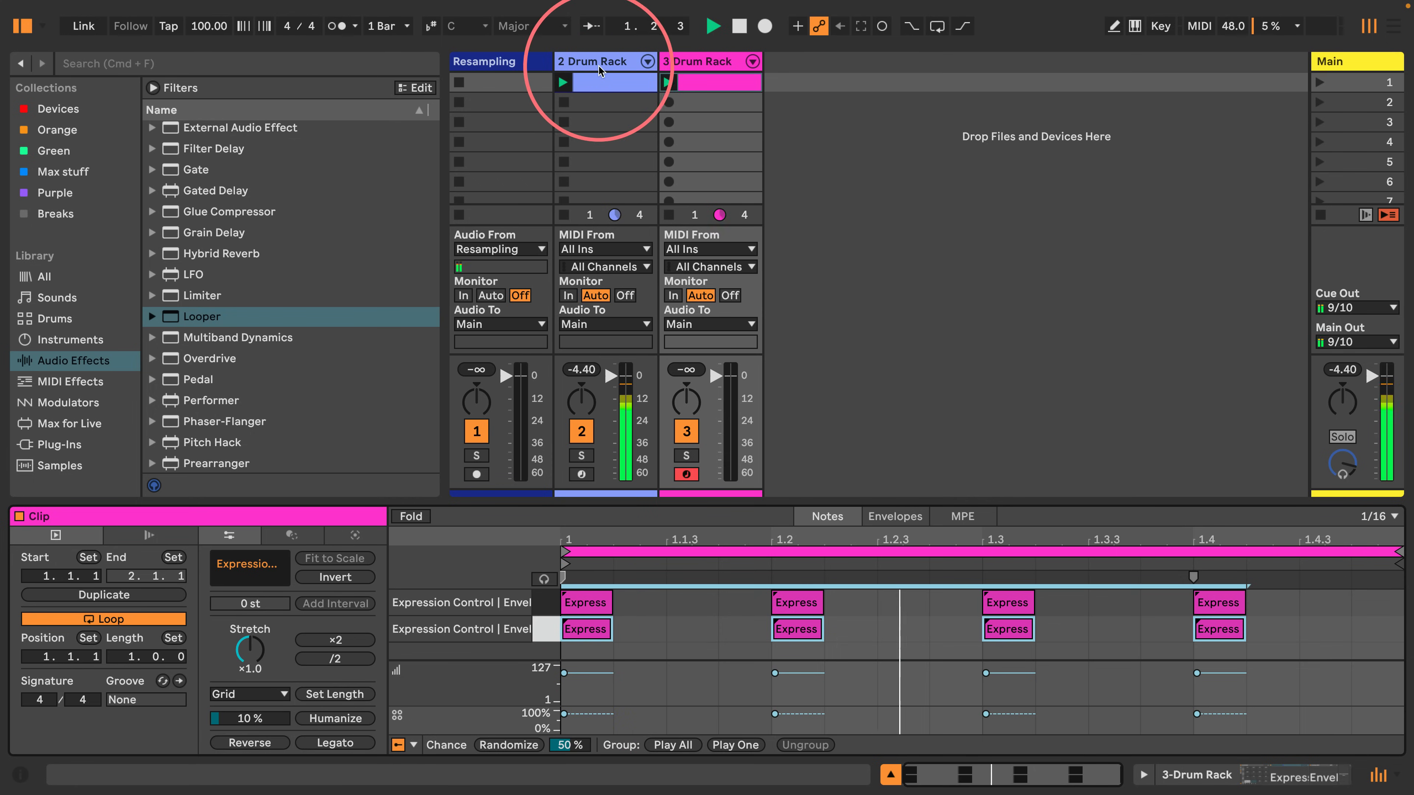
pyautogui.click(599, 69)
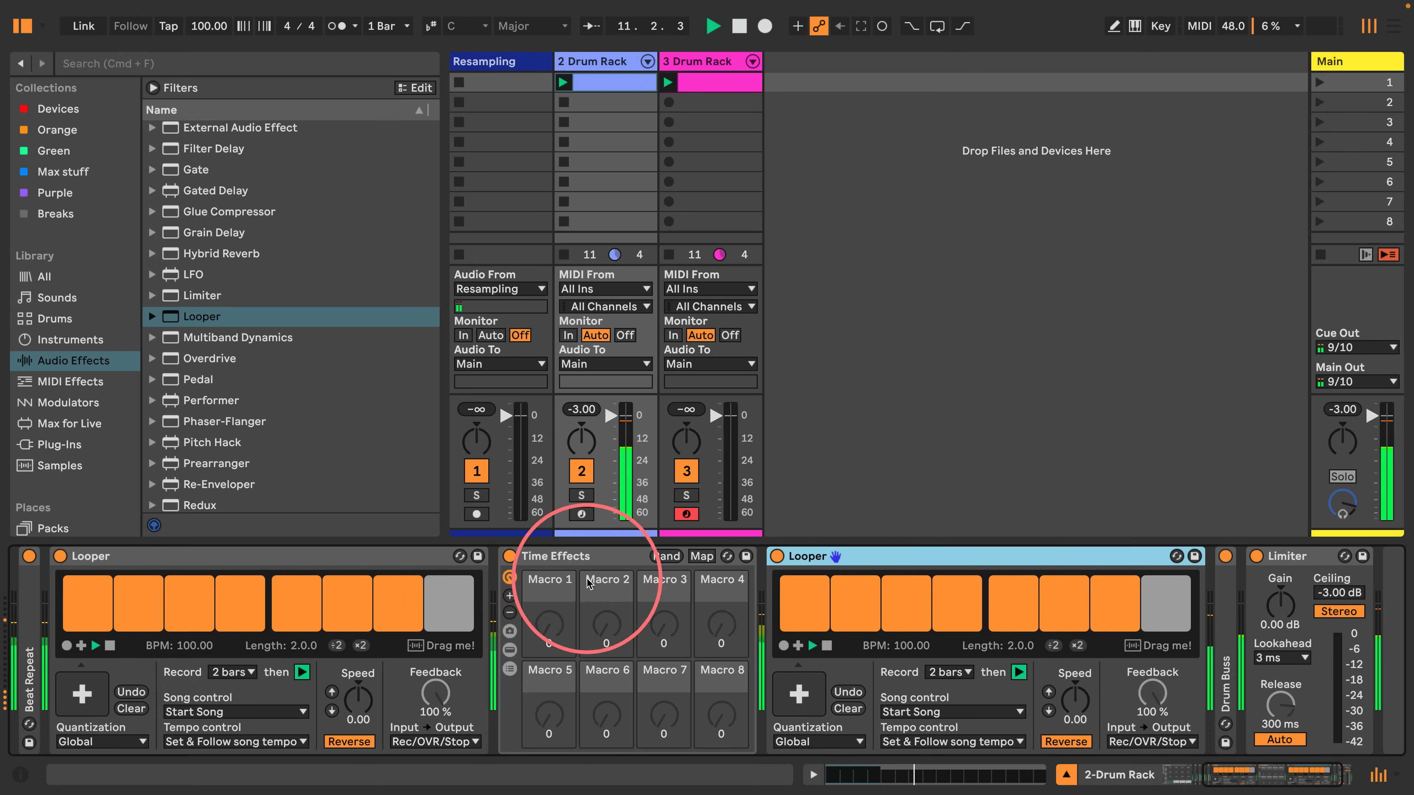
pyautogui.doubleClick(558, 558)
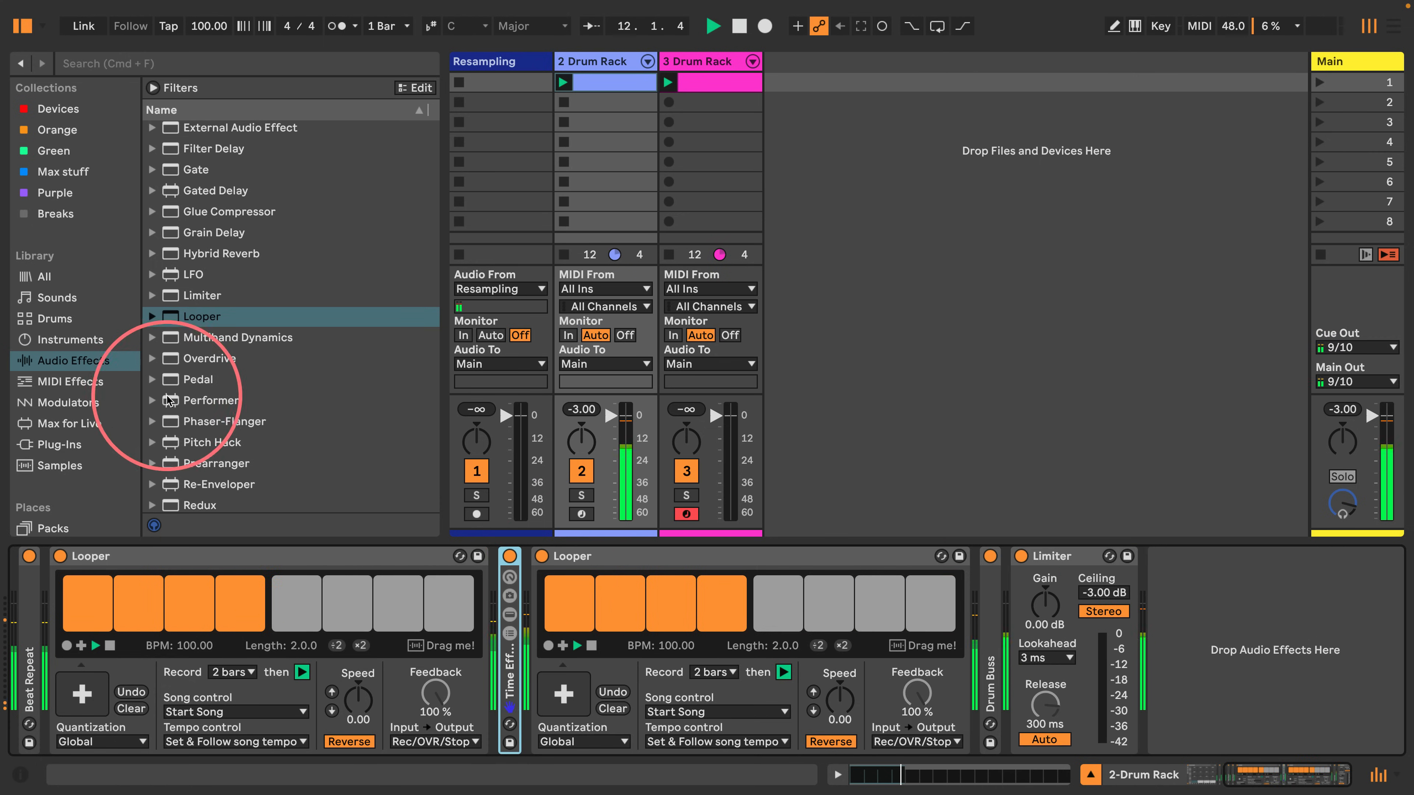
pyautogui.moveTo(170, 317); pyautogui.dragTo(1204, 646)
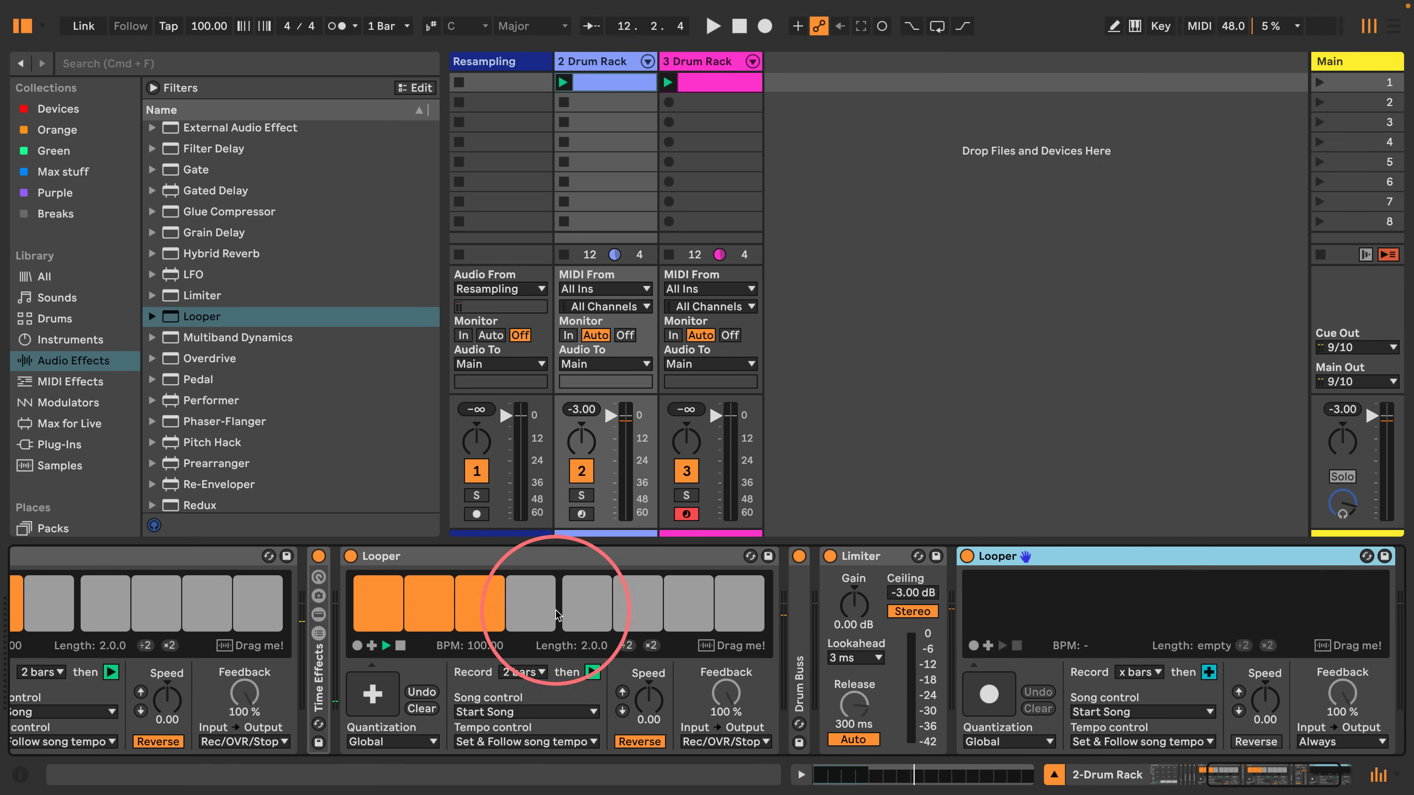
pyautogui.hscroll(-8, 602, 609)
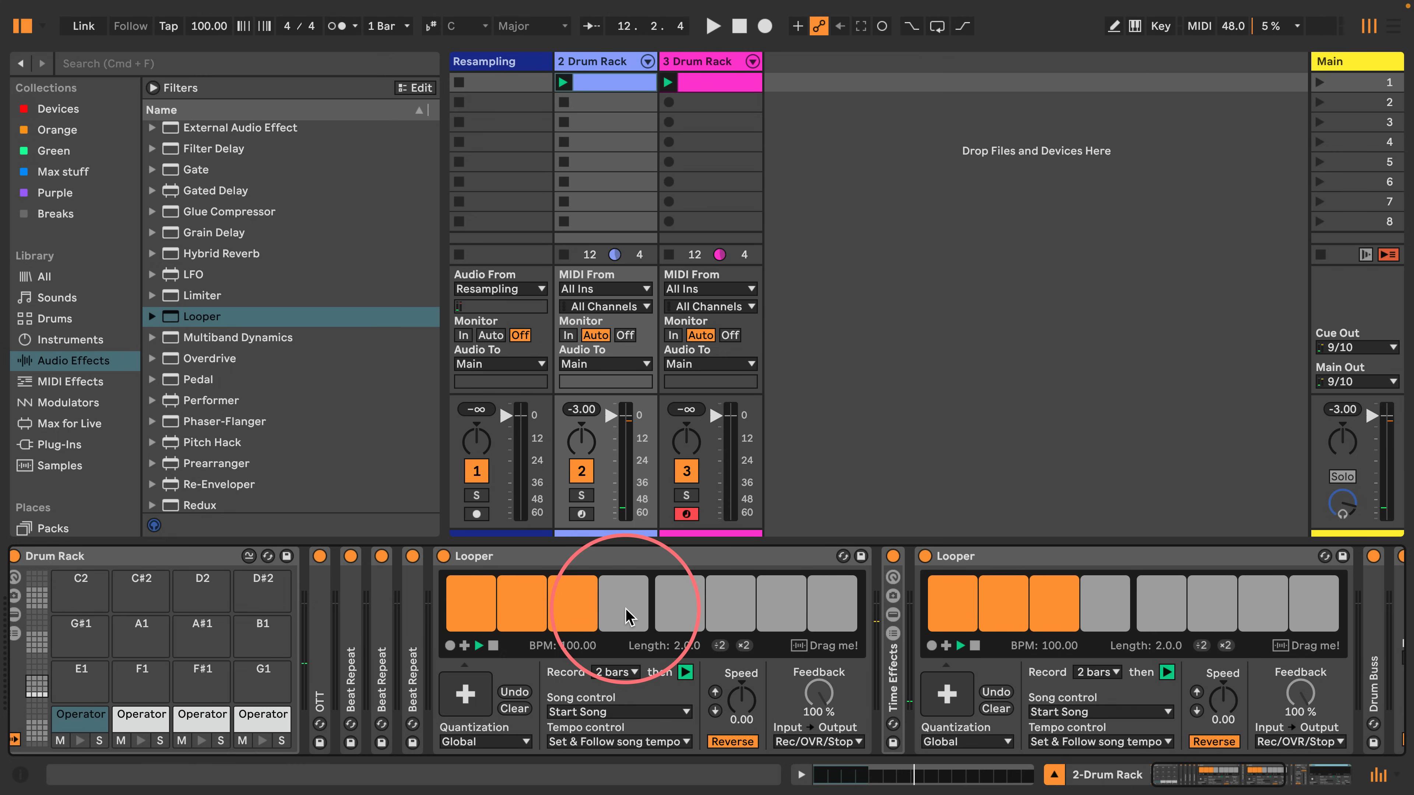
pyautogui.hscroll(3, 626, 615)
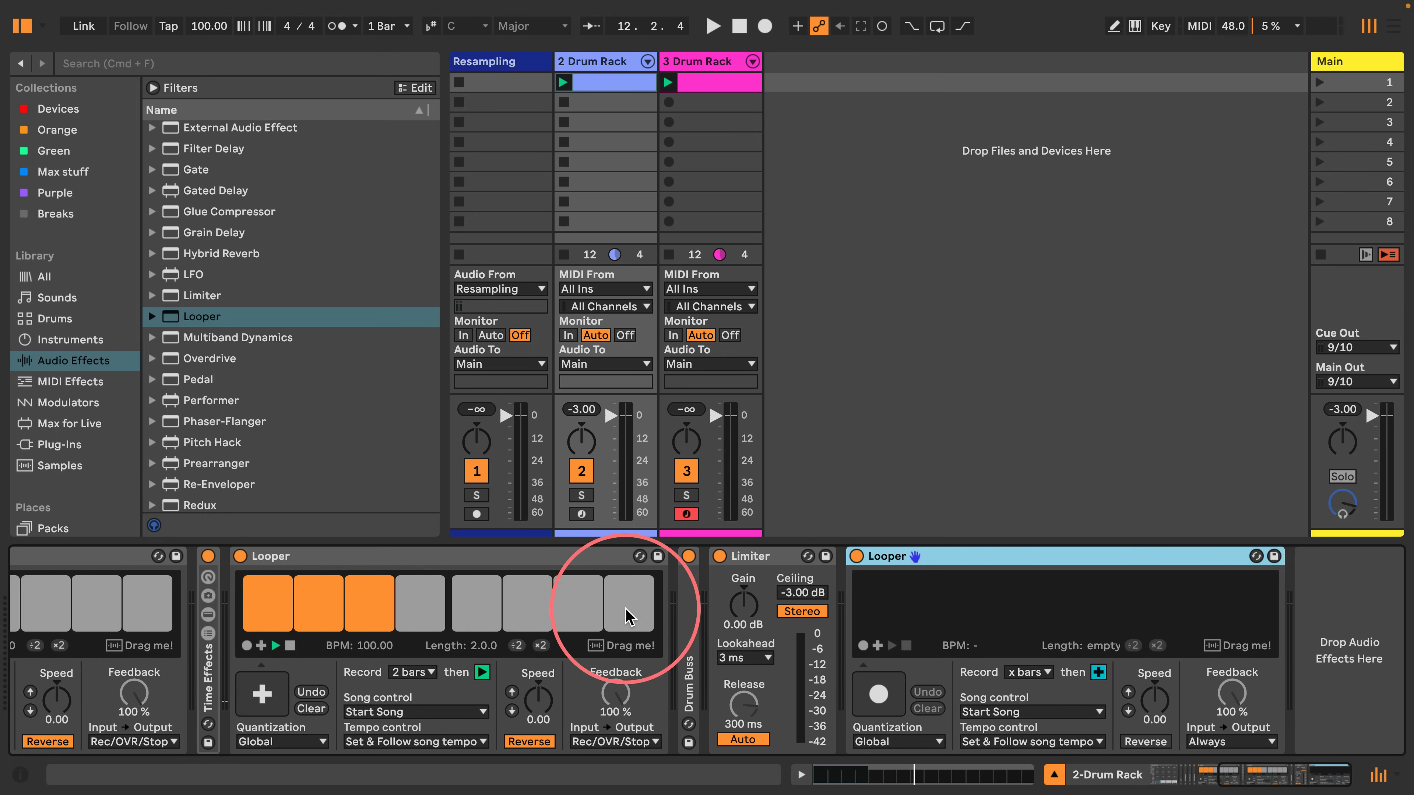
pyautogui.press('Delete')
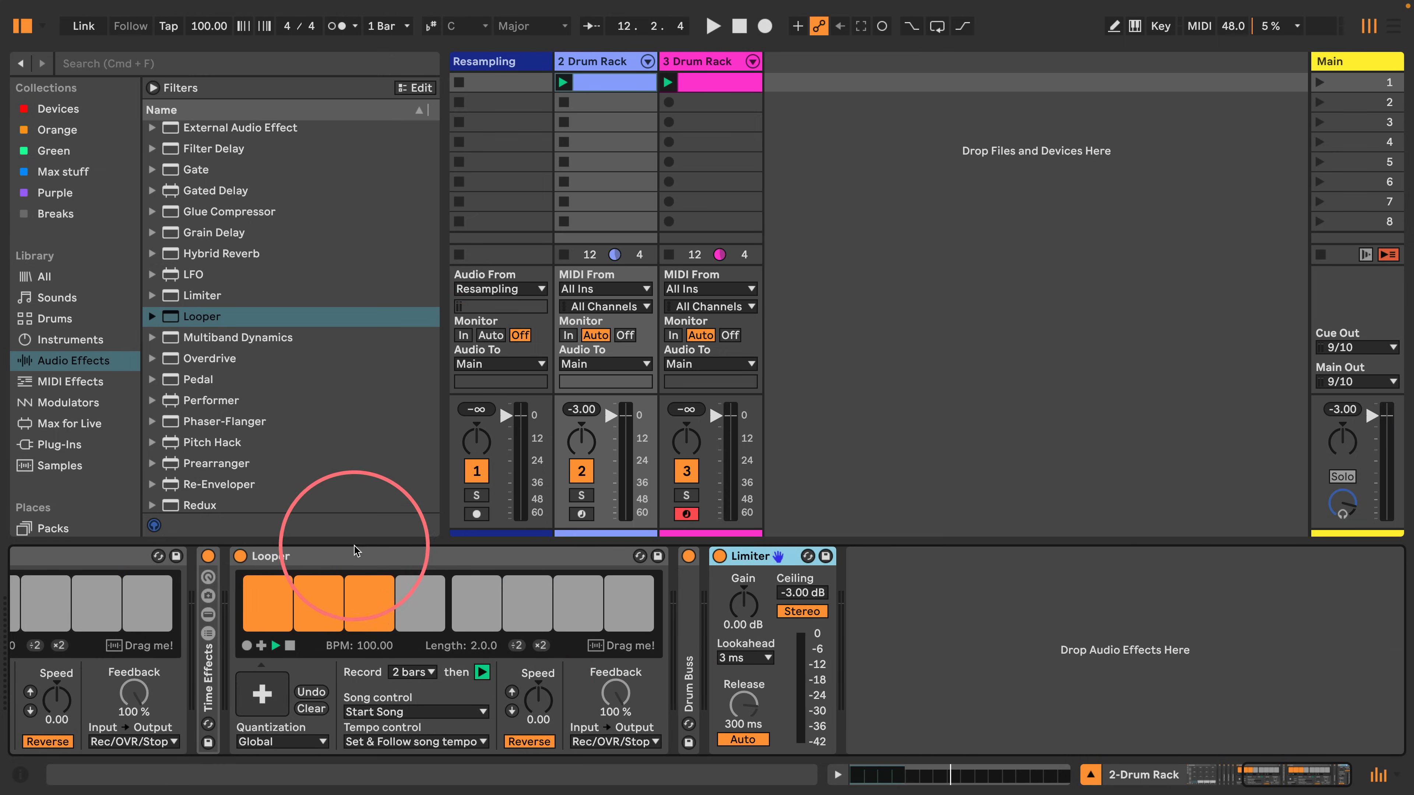
# Copy the configured Looper to the end of the chain after the Limiter and assign the computer key N3 to its Record control.
pyautogui.moveTo(355, 546); pyautogui.dragTo(910, 596)
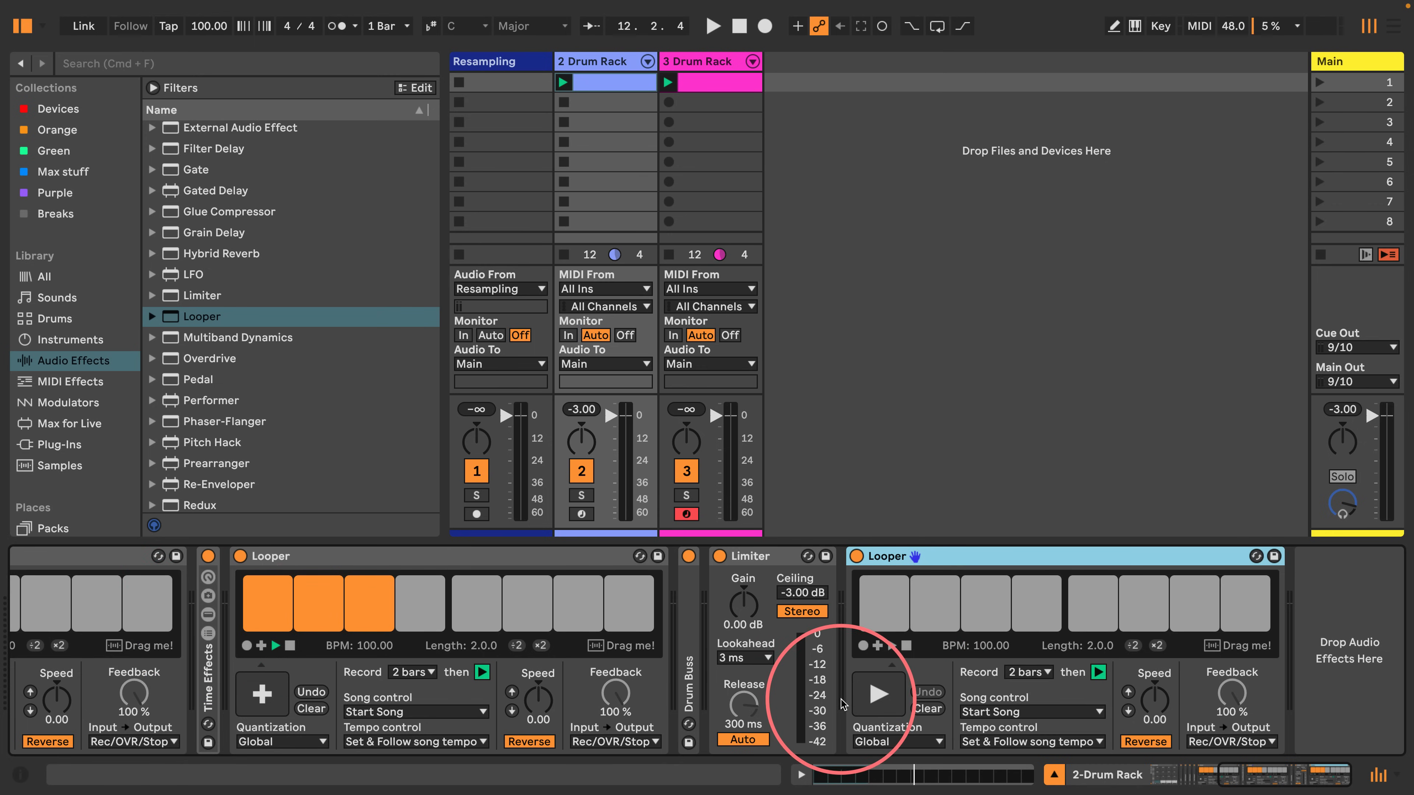
pyautogui.moveTo(776, 554)
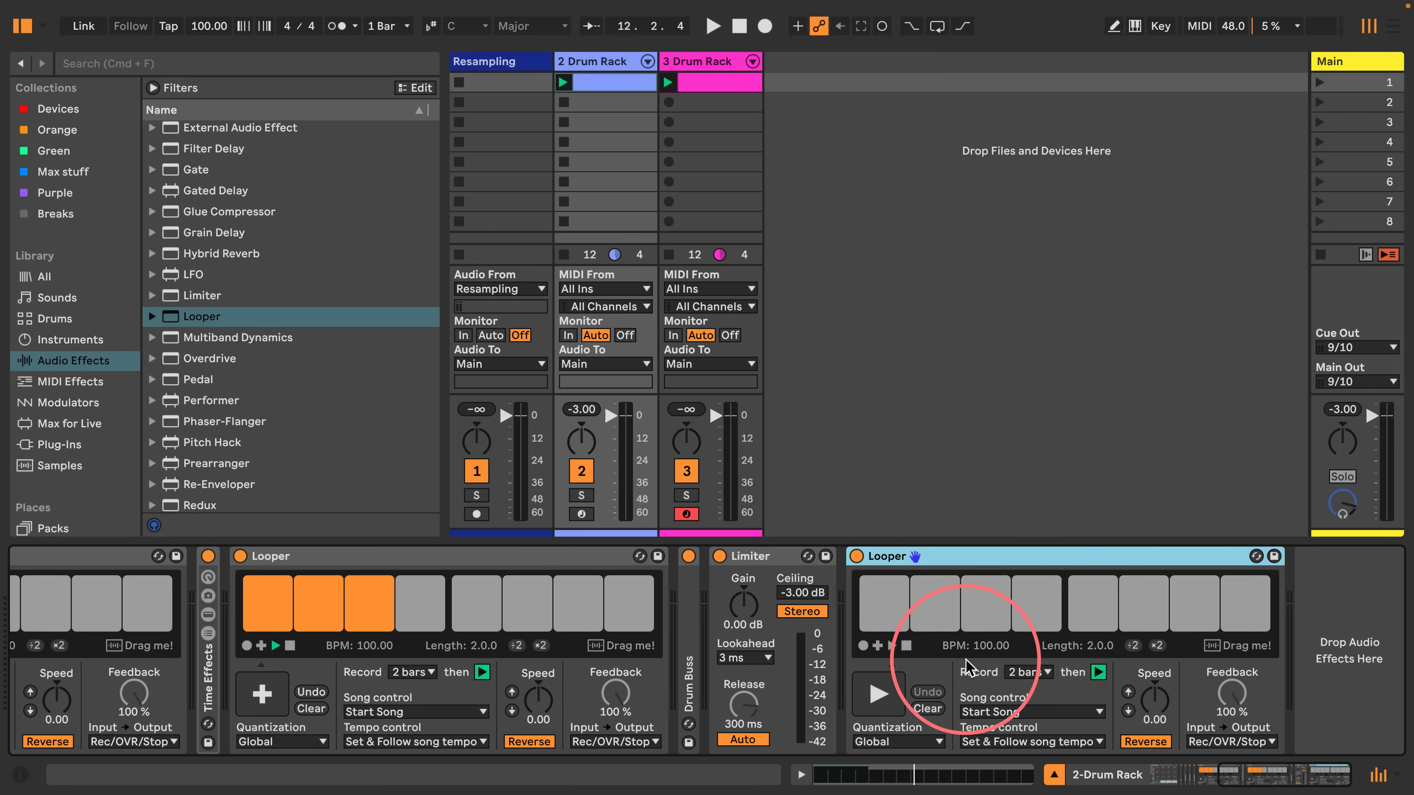
pyautogui.press('super+k')
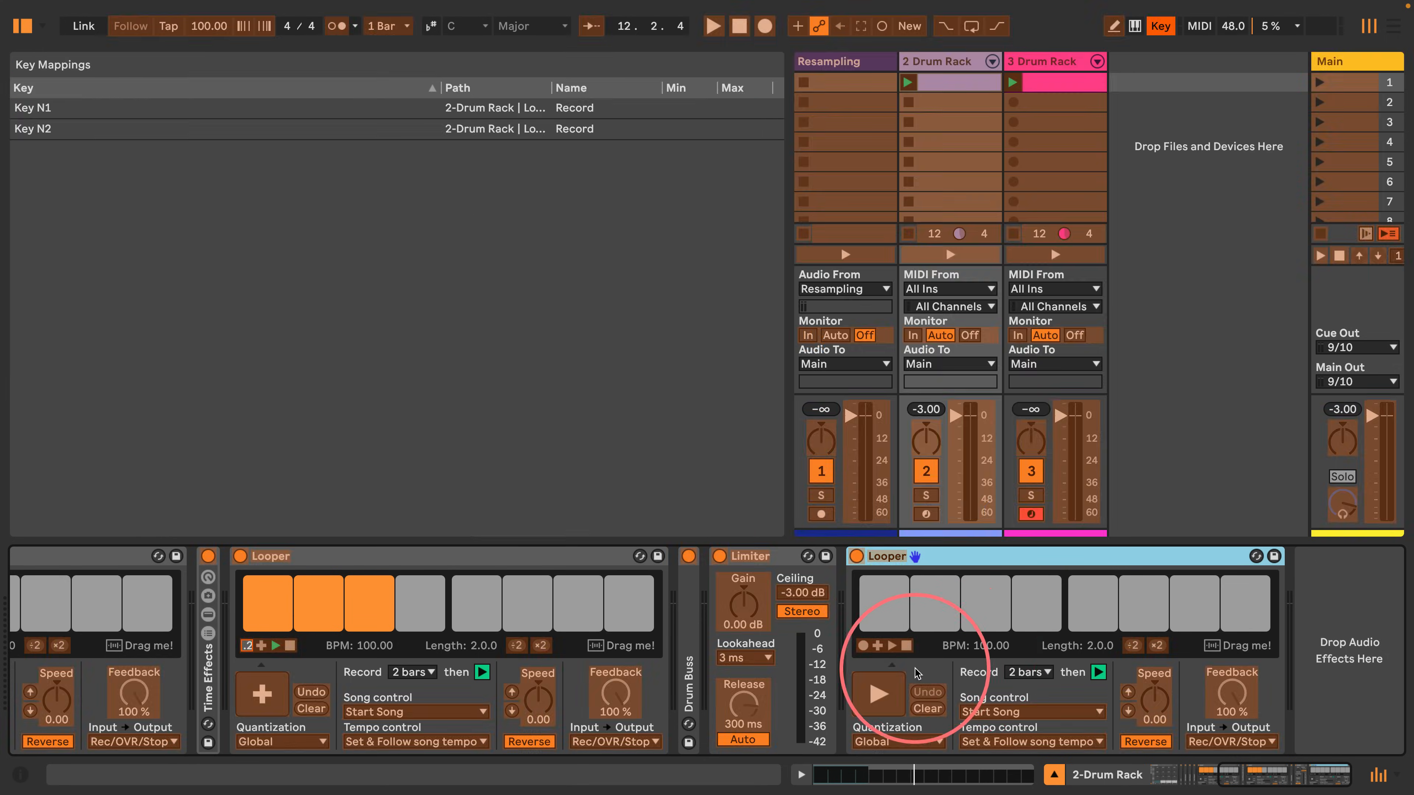
pyautogui.click(862, 645)
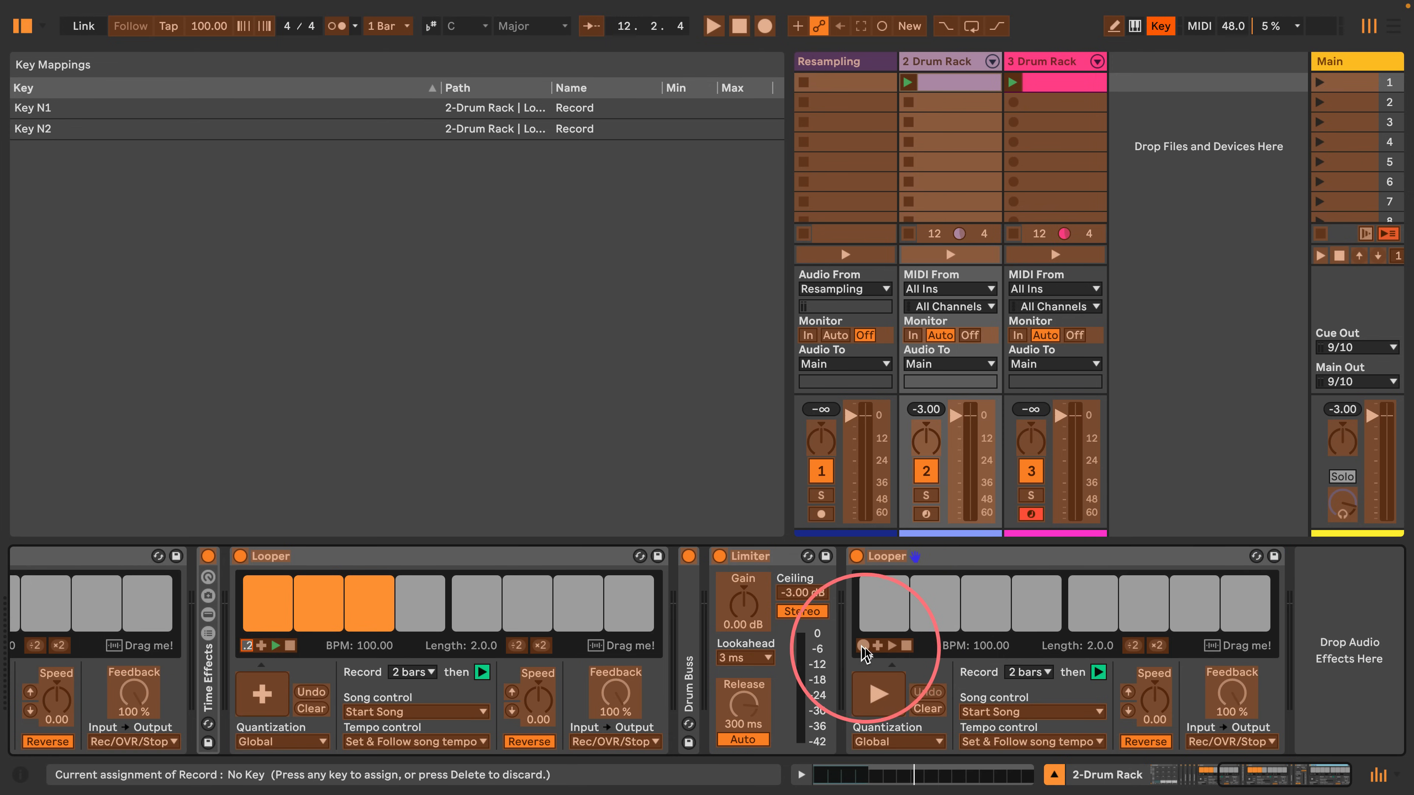
pyautogui.press('3')
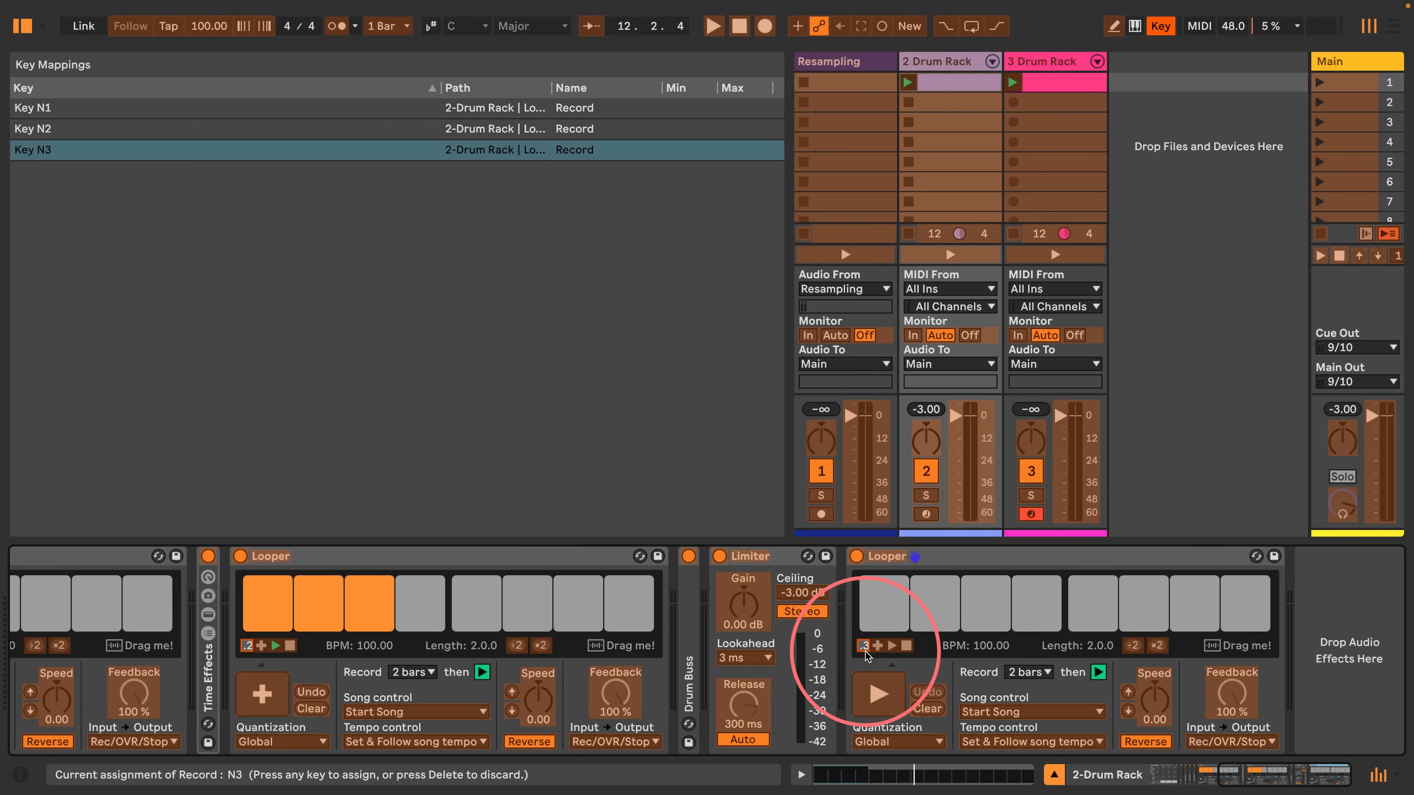
pyautogui.press('super+k')
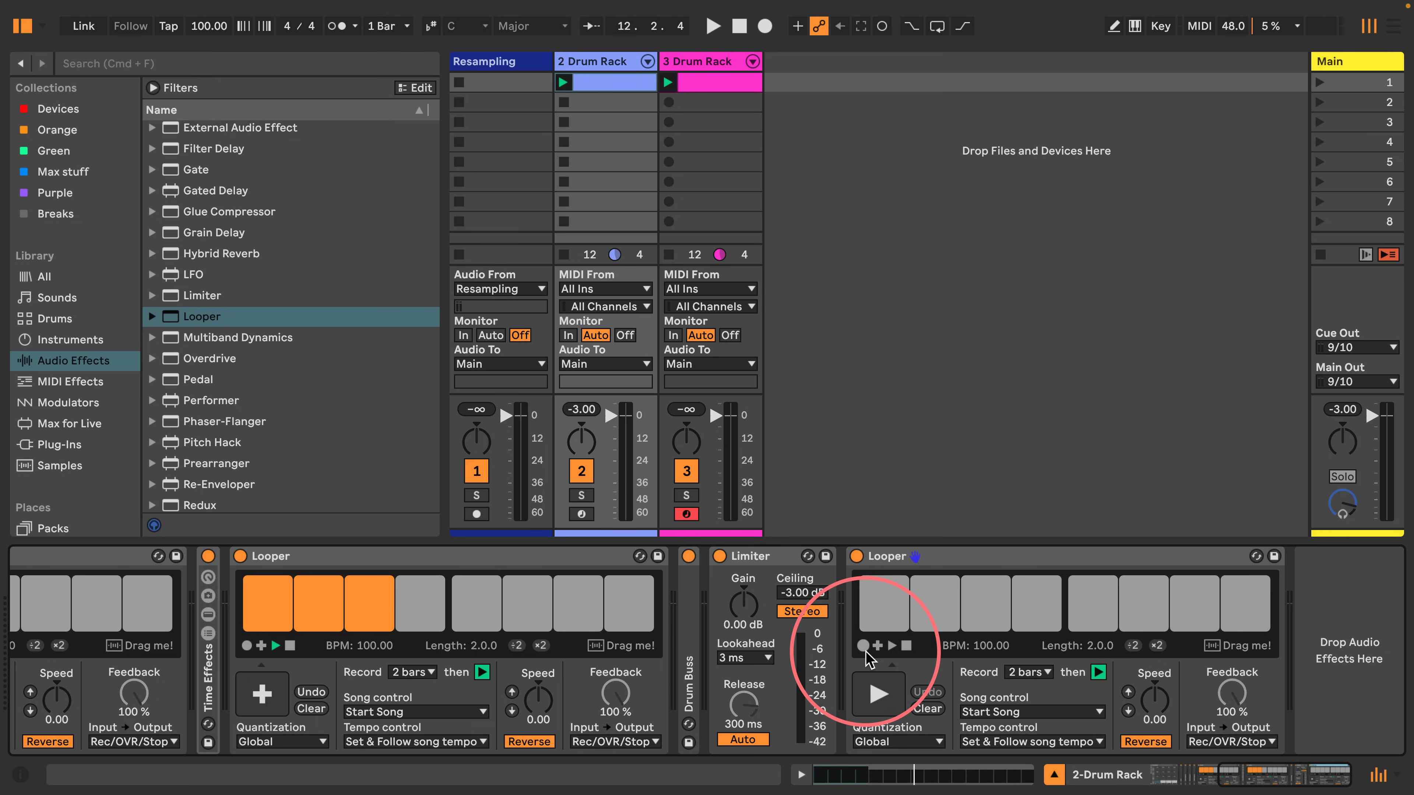
# Collapse the Limiter and capture a 2-bar loop in the final Looper during playback, with that Looper's Reverse disabled.
pyautogui.doubleClick(762, 556)
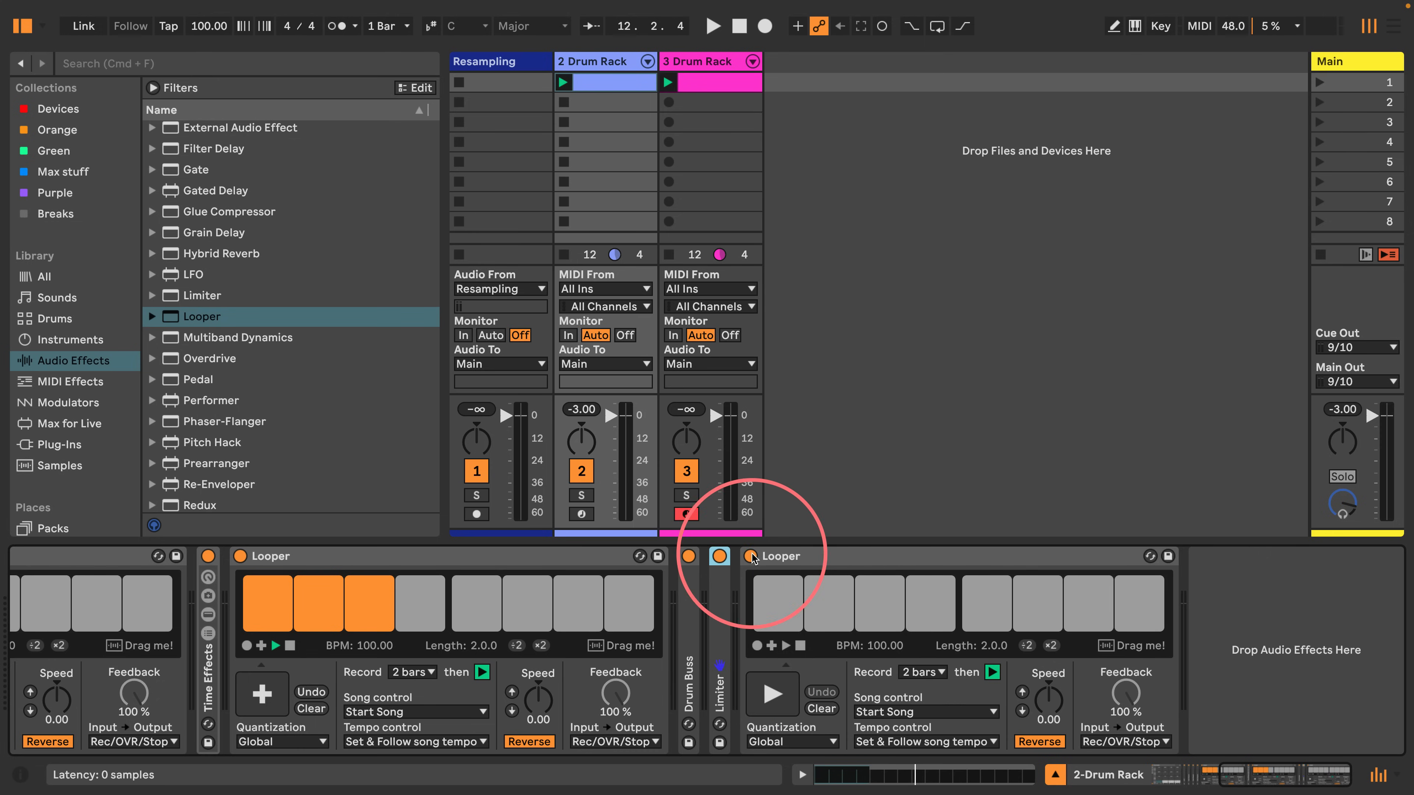
pyautogui.click(1261, 778)
pyautogui.moveTo(1261, 779); pyautogui.dragTo(924, 392)
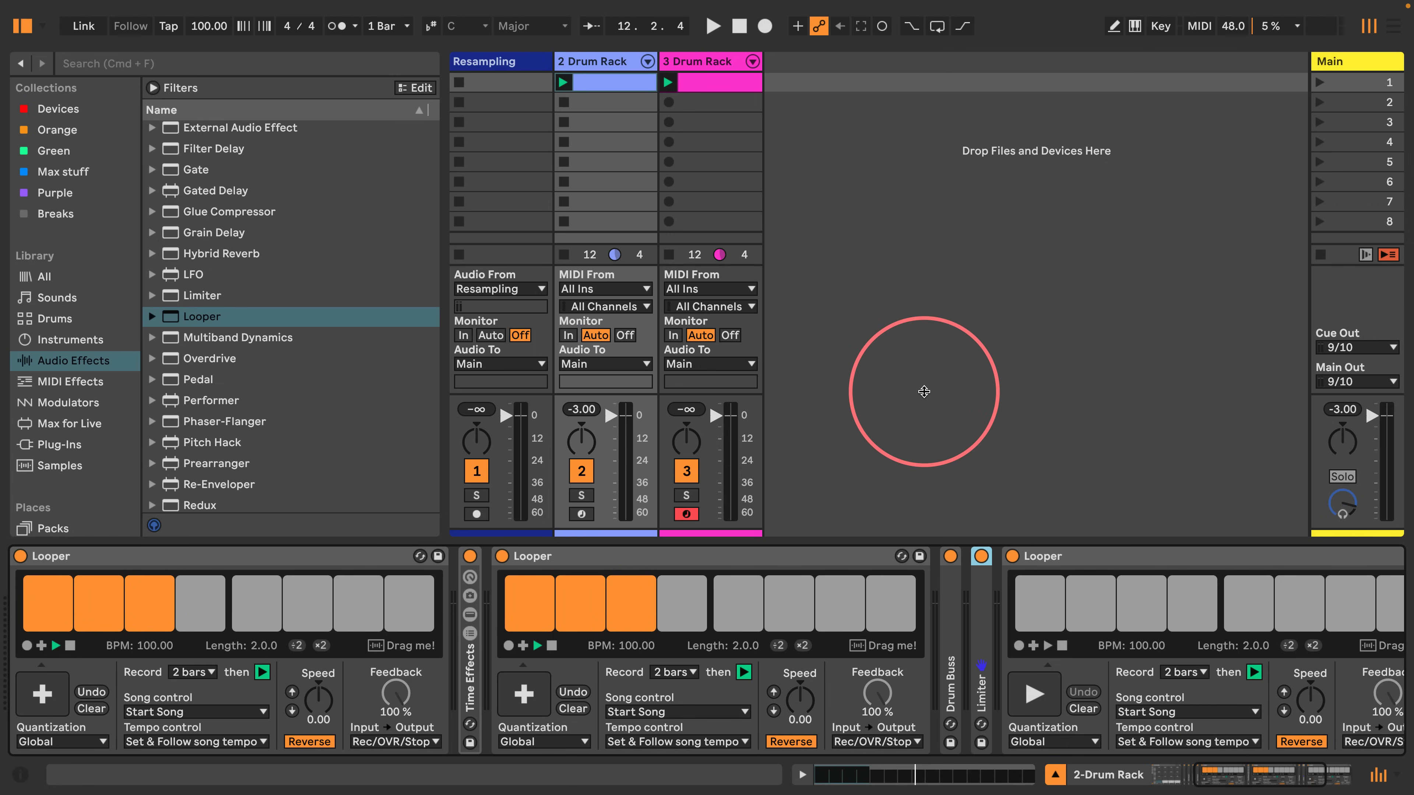
pyautogui.press('space')
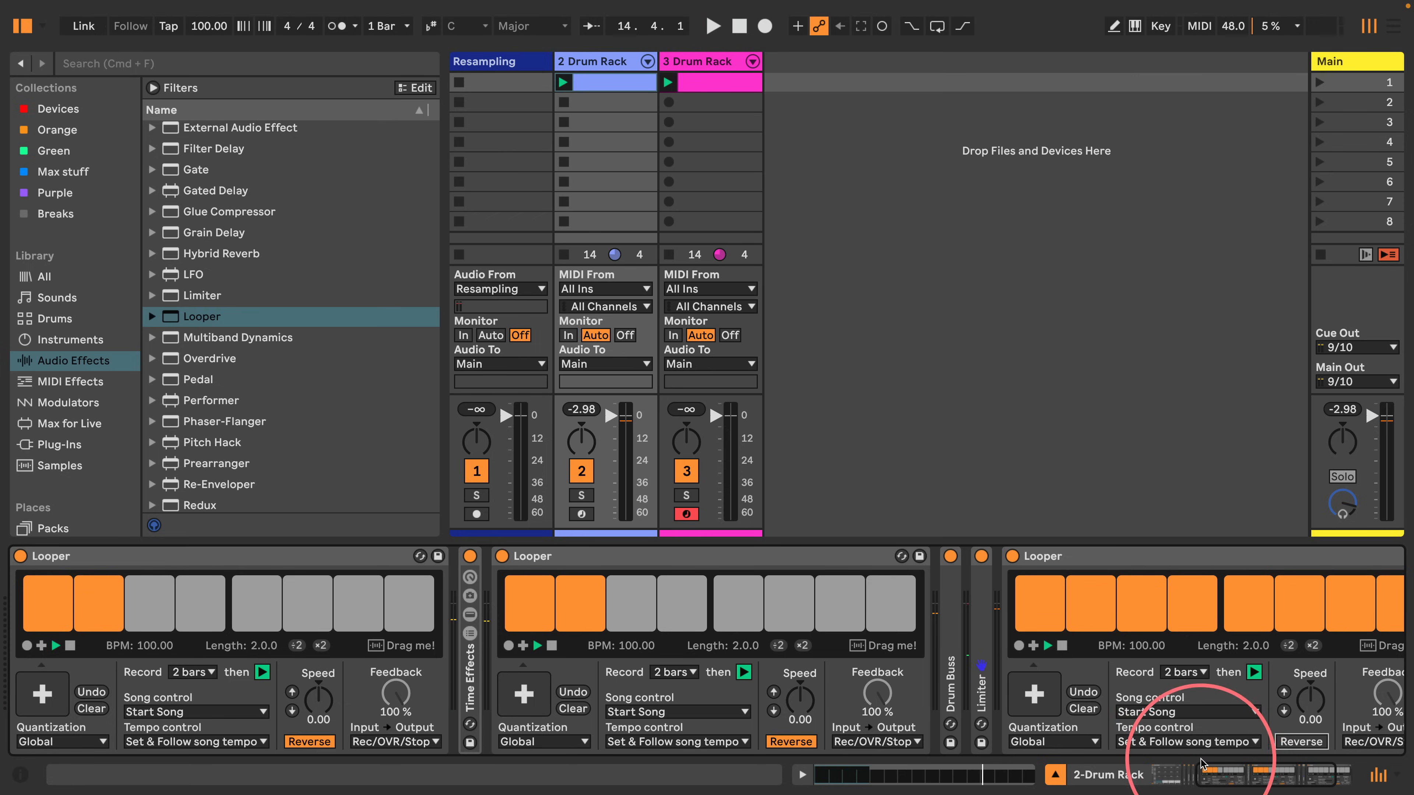
# Export the final Looper's loop as a clip to the Resampling track's fourth slot and play it with the track soloed.
pyautogui.click(1211, 771)
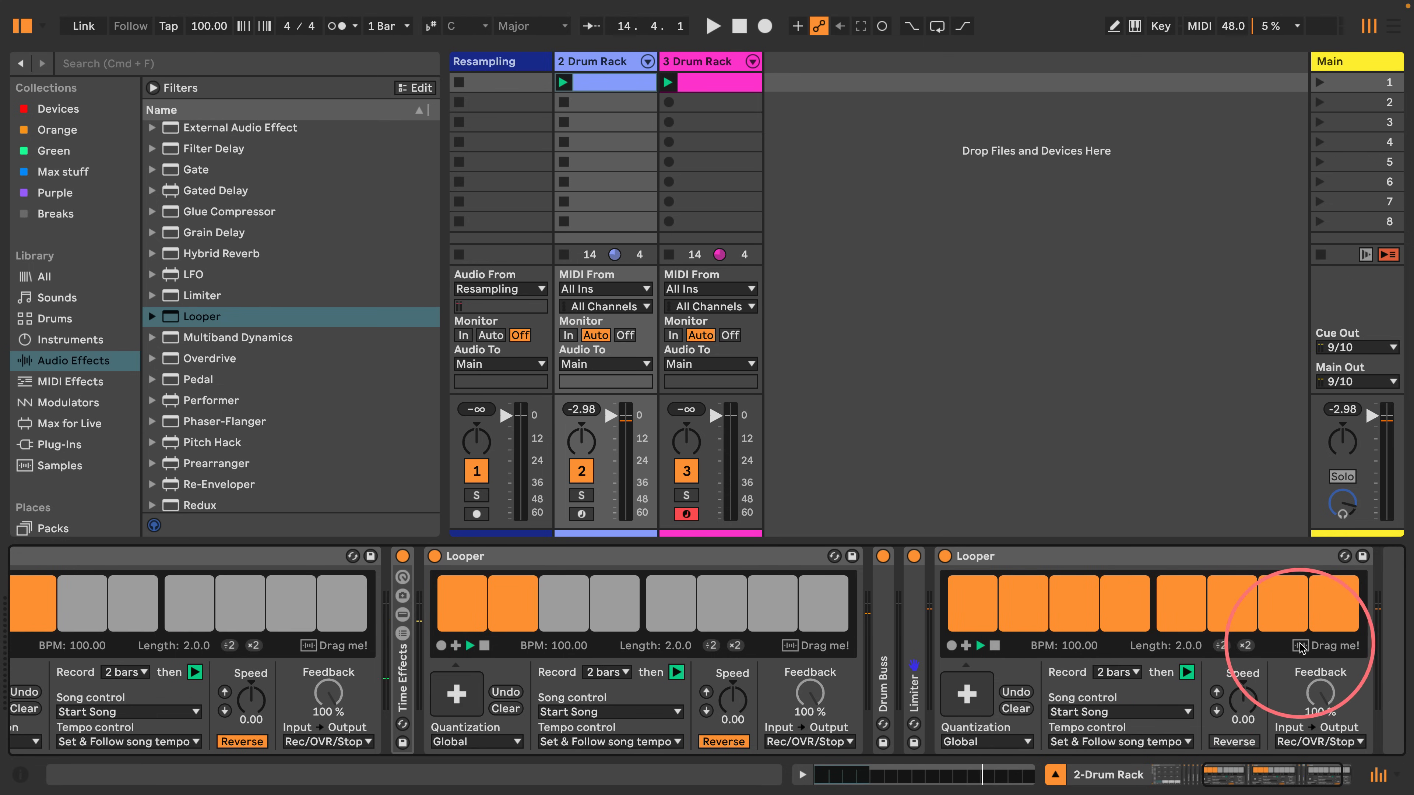
pyautogui.moveTo(782, 470); pyautogui.dragTo(492, 144)
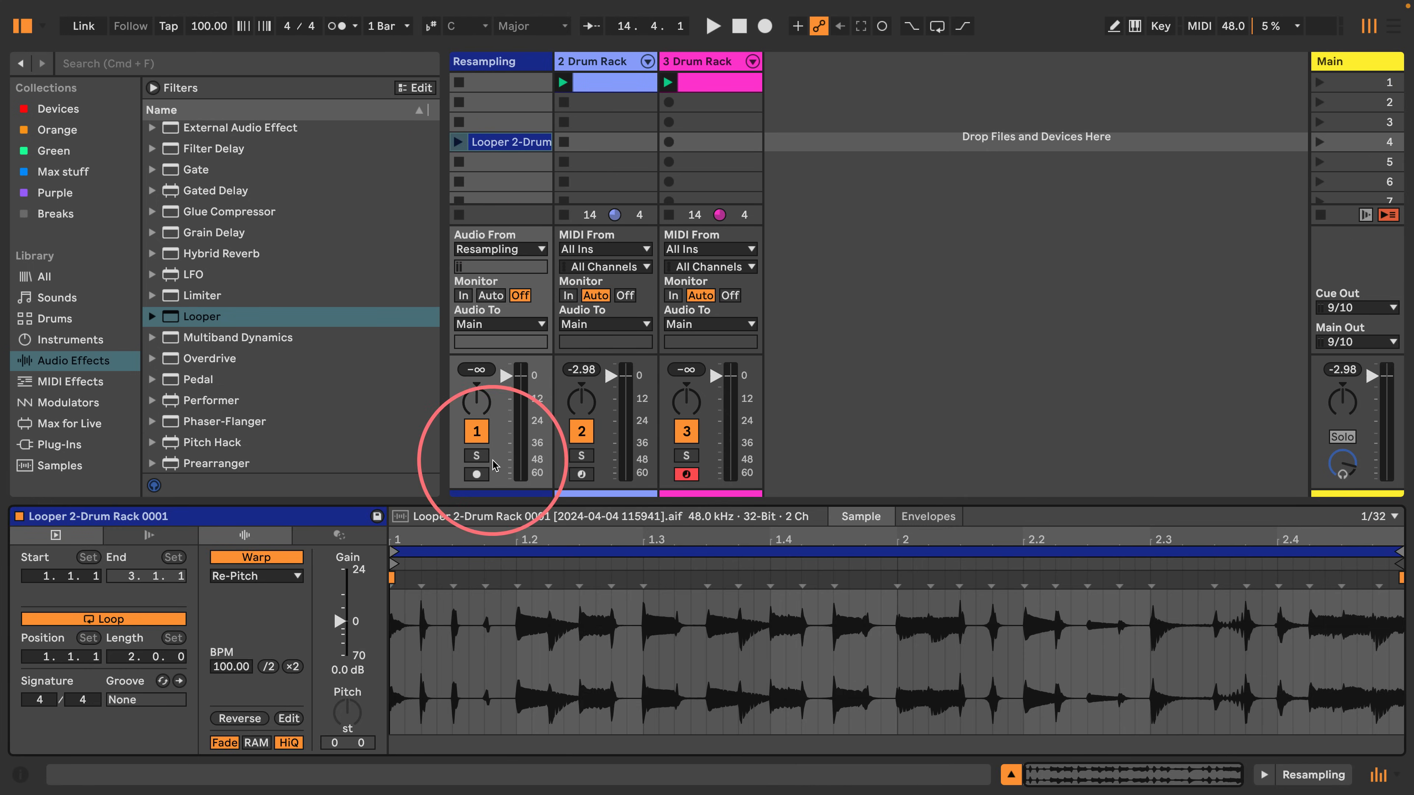
pyautogui.click(476, 455)
pyautogui.click(458, 142)
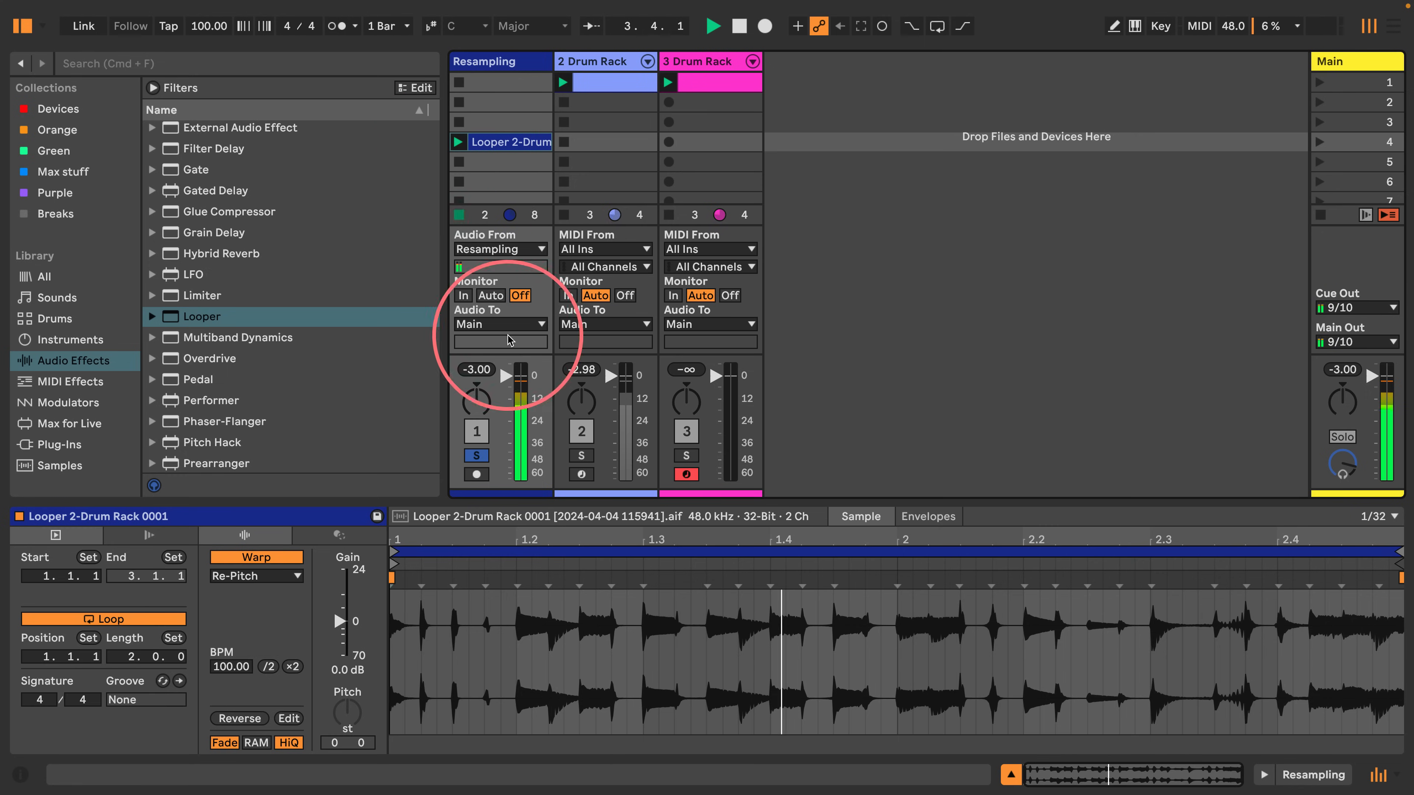
# Move the exported clip to the Resampling track's first slot, and unsolo the track with the 2 Drum Rack devices shown.
pyautogui.moveTo(470, 142); pyautogui.dragTo(490, 89)
pyautogui.click(607, 62)
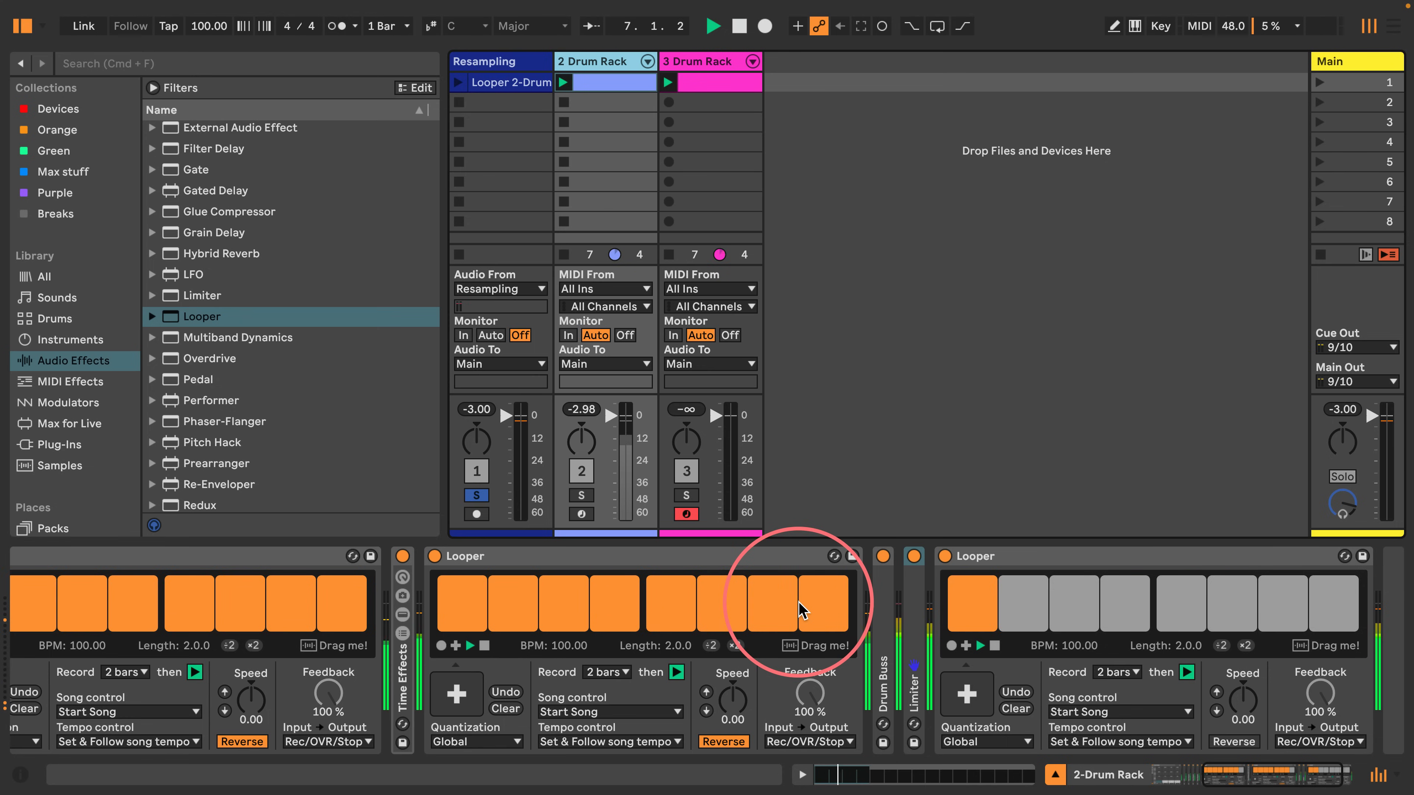
pyautogui.click(477, 495)
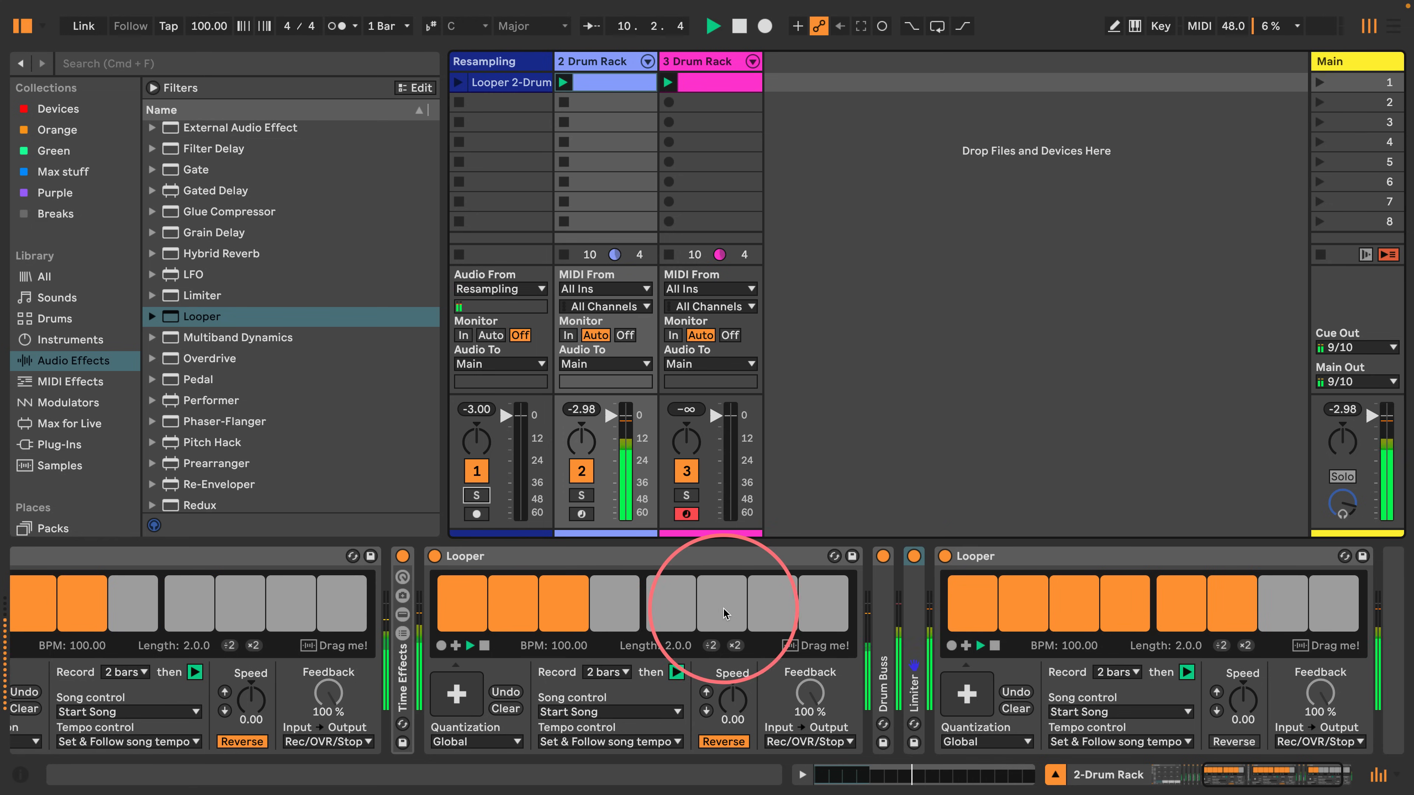
# Record a new 2-bar loop in the final Looper and export it to the Resampling track's second slot.
pyautogui.hscroll(-3, 722, 608)
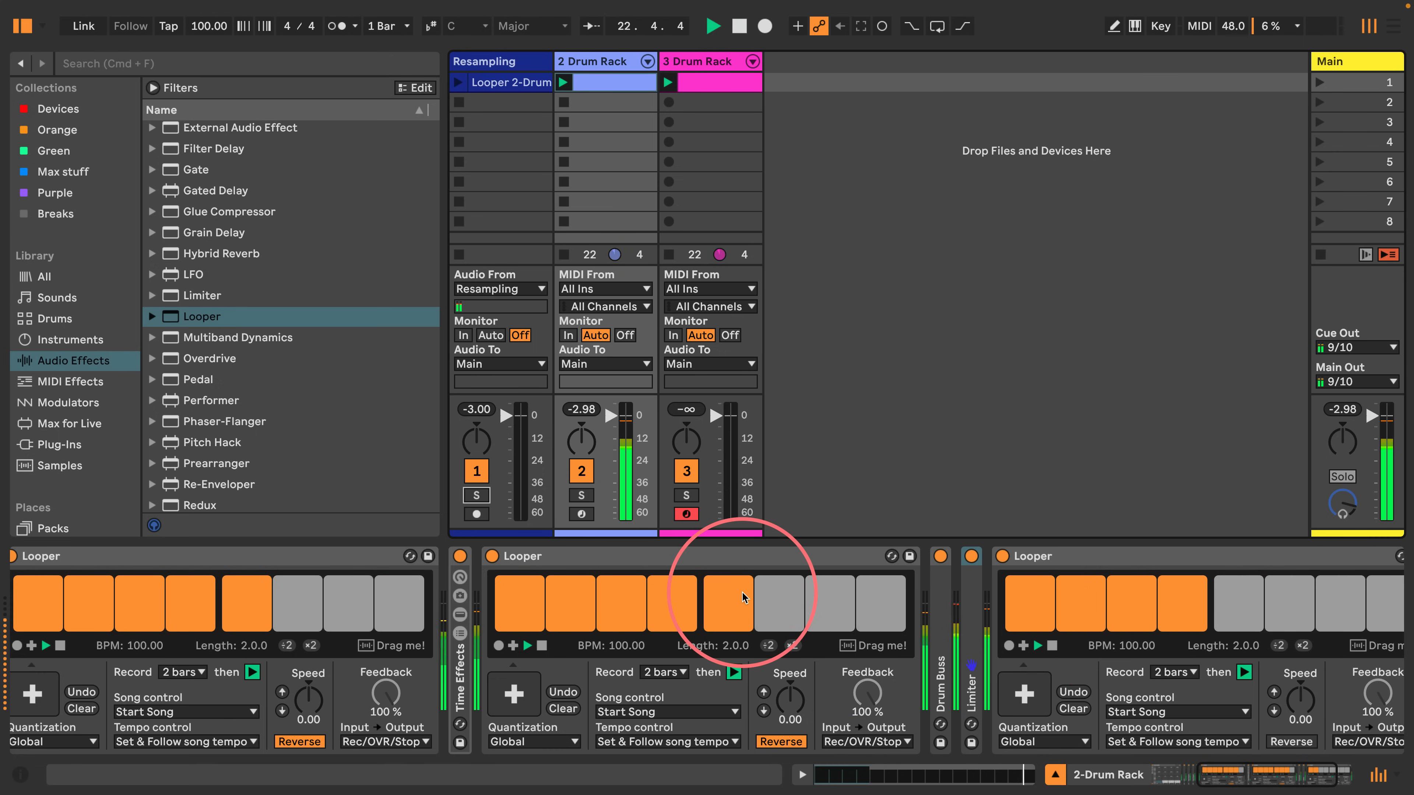
pyautogui.click(1217, 772)
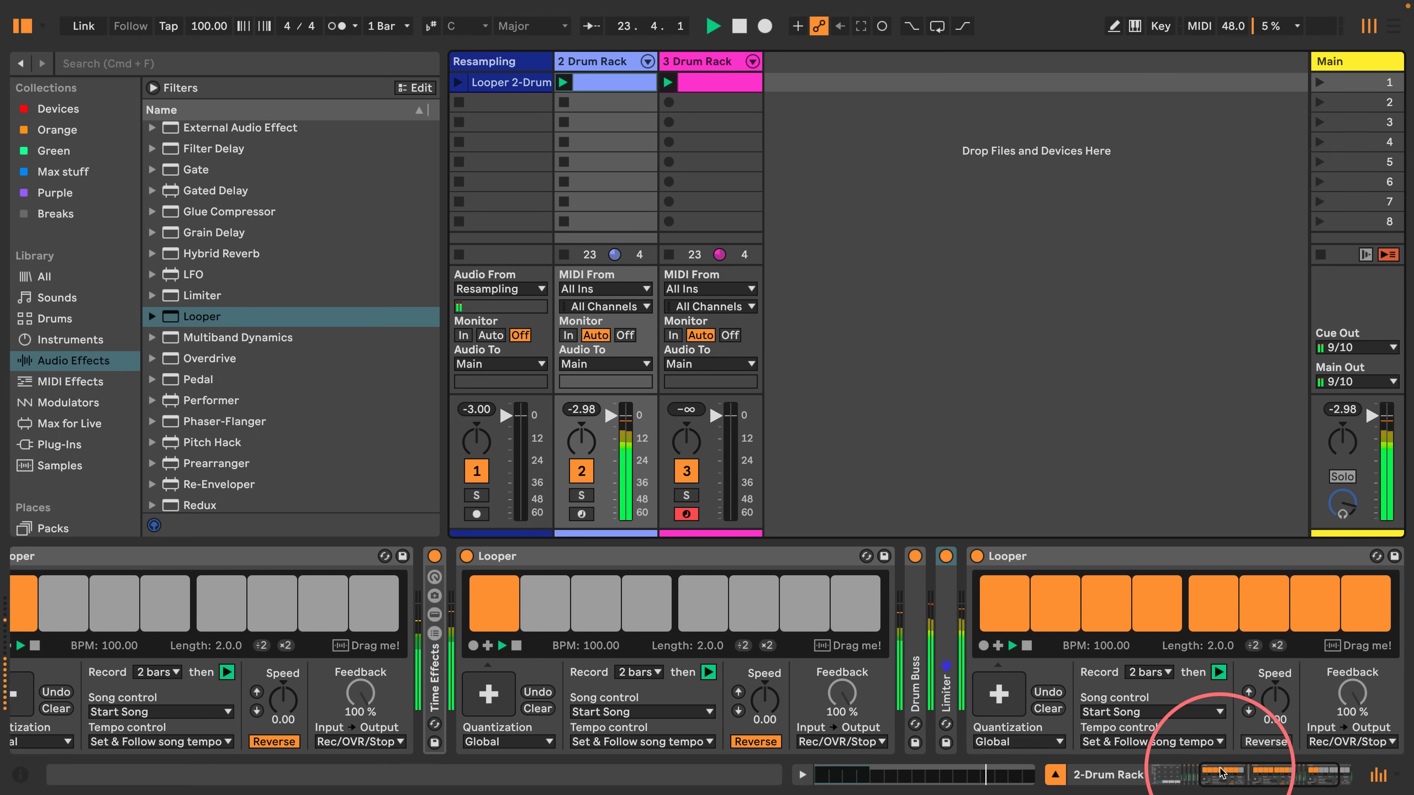
pyautogui.click(1018, 678)
pyautogui.moveTo(1302, 648); pyautogui.dragTo(490, 106)
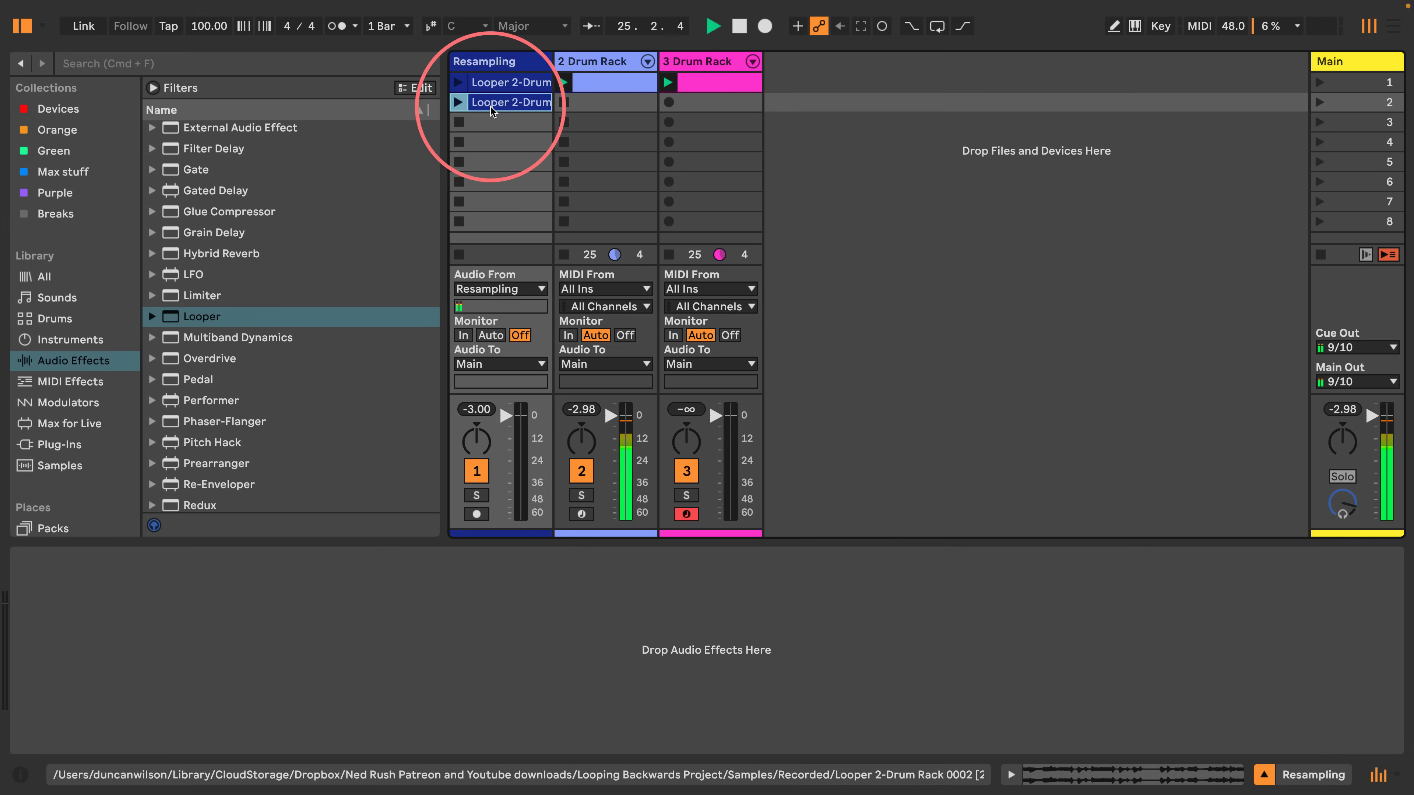
pyautogui.click(602, 64)
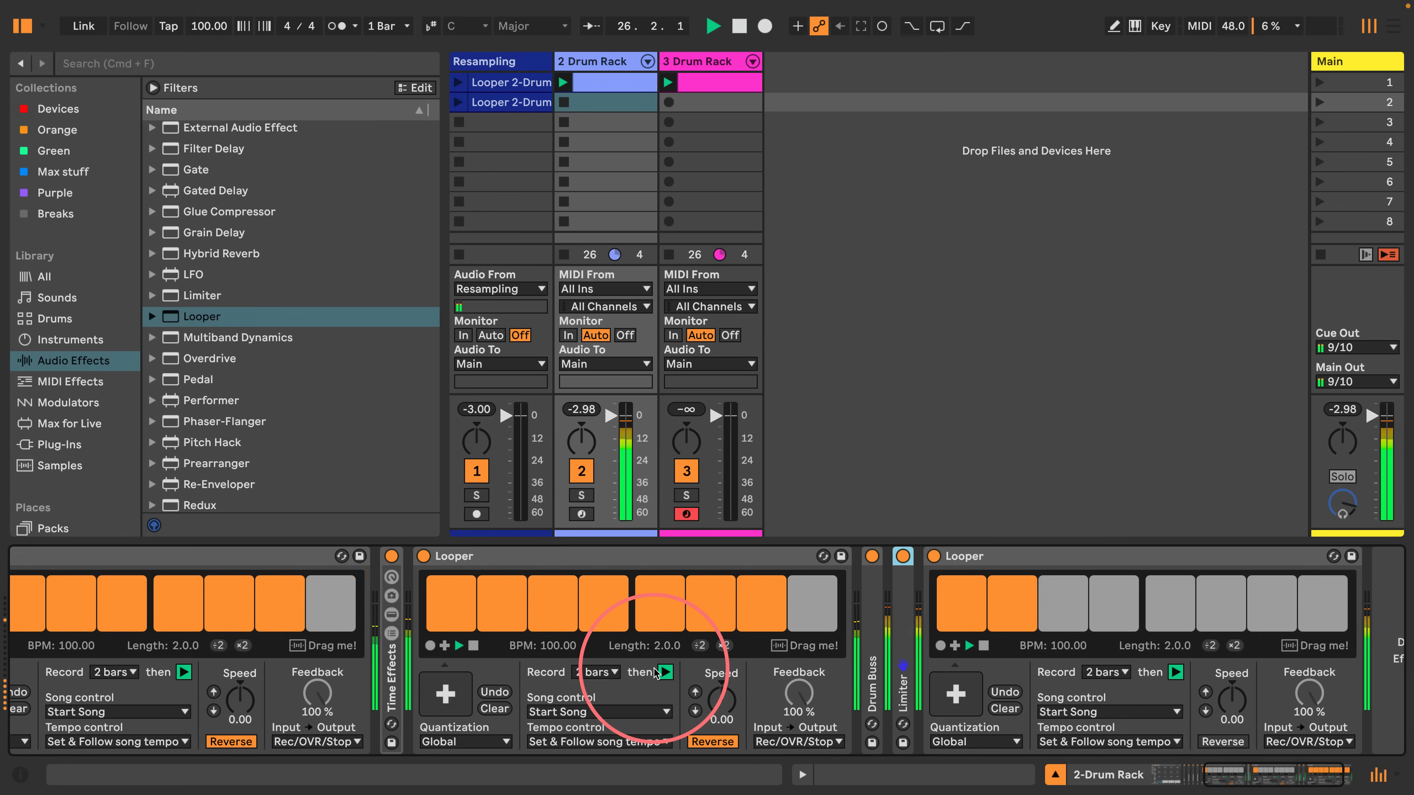
# Capture another variation in the final Looper during playback and export it to the Resampling track's third slot.
pyautogui.hscroll(-2, 625, 661)
pyautogui.hscroll(-2, 624, 663)
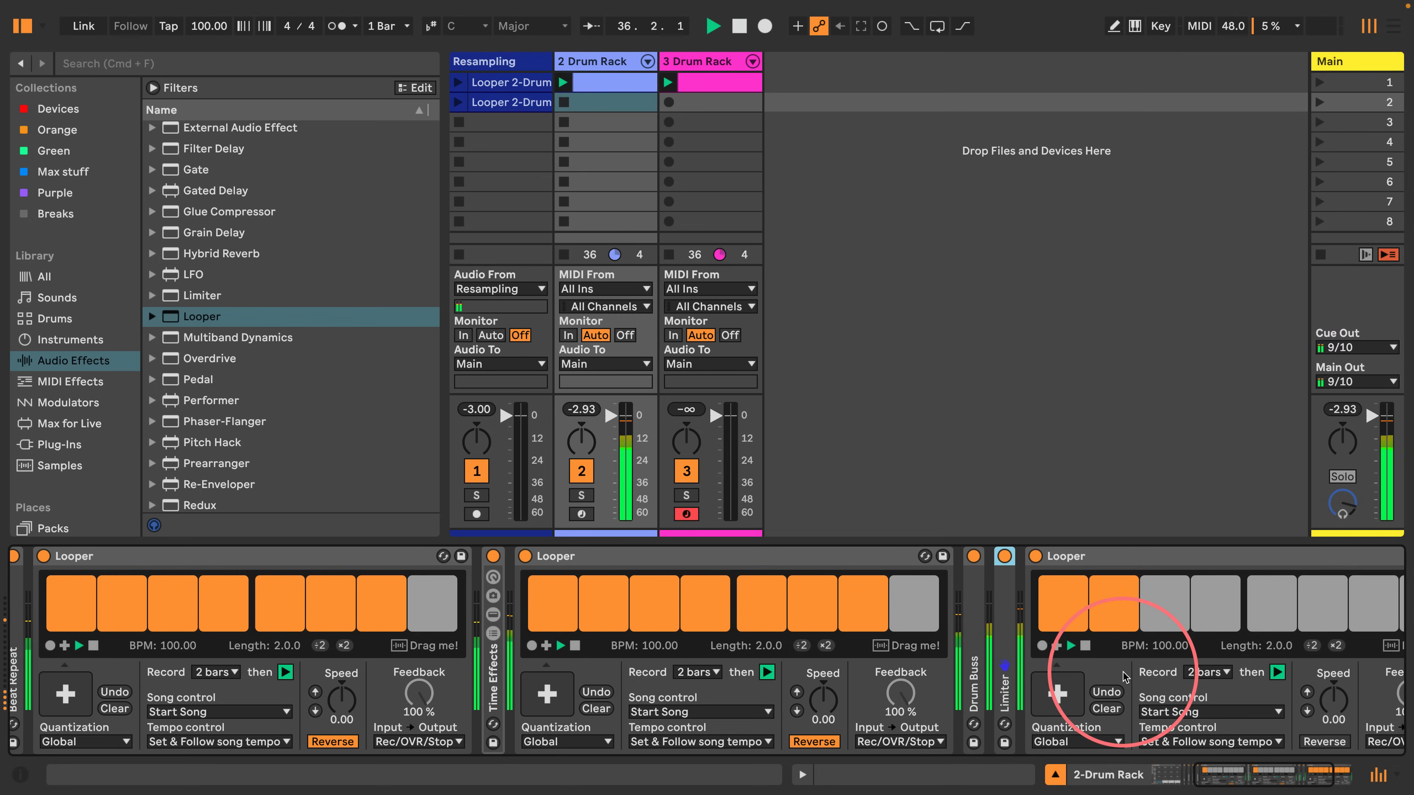
pyautogui.hscroll(3, 1041, 601)
pyautogui.moveTo(1237, 649); pyautogui.dragTo(504, 126)
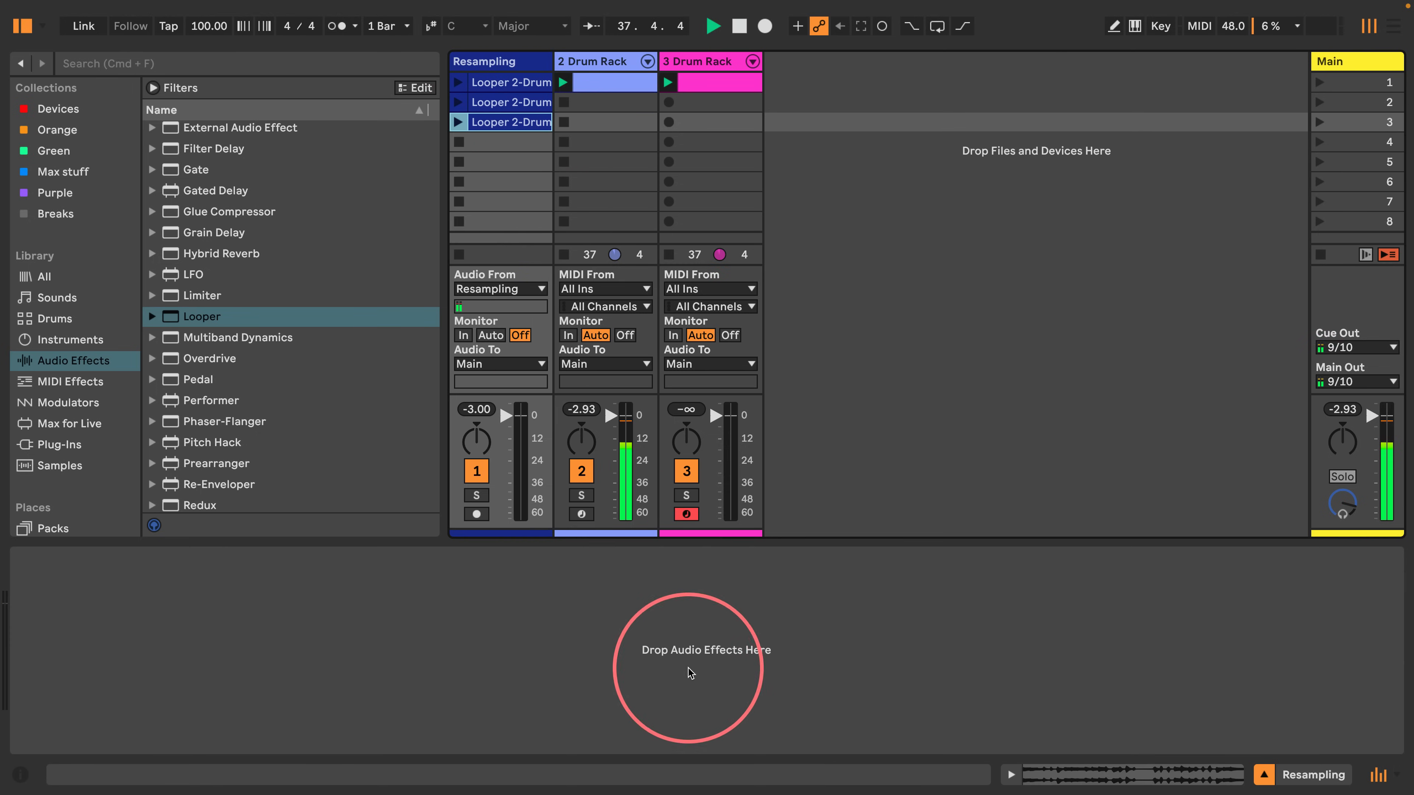
pyautogui.click(582, 120)
# Re-record the Loopers during playback and export the final Looper's fresh 2-bar loop to the Resampling track's fourth slot.
pyautogui.hscroll(-3, 691, 579)
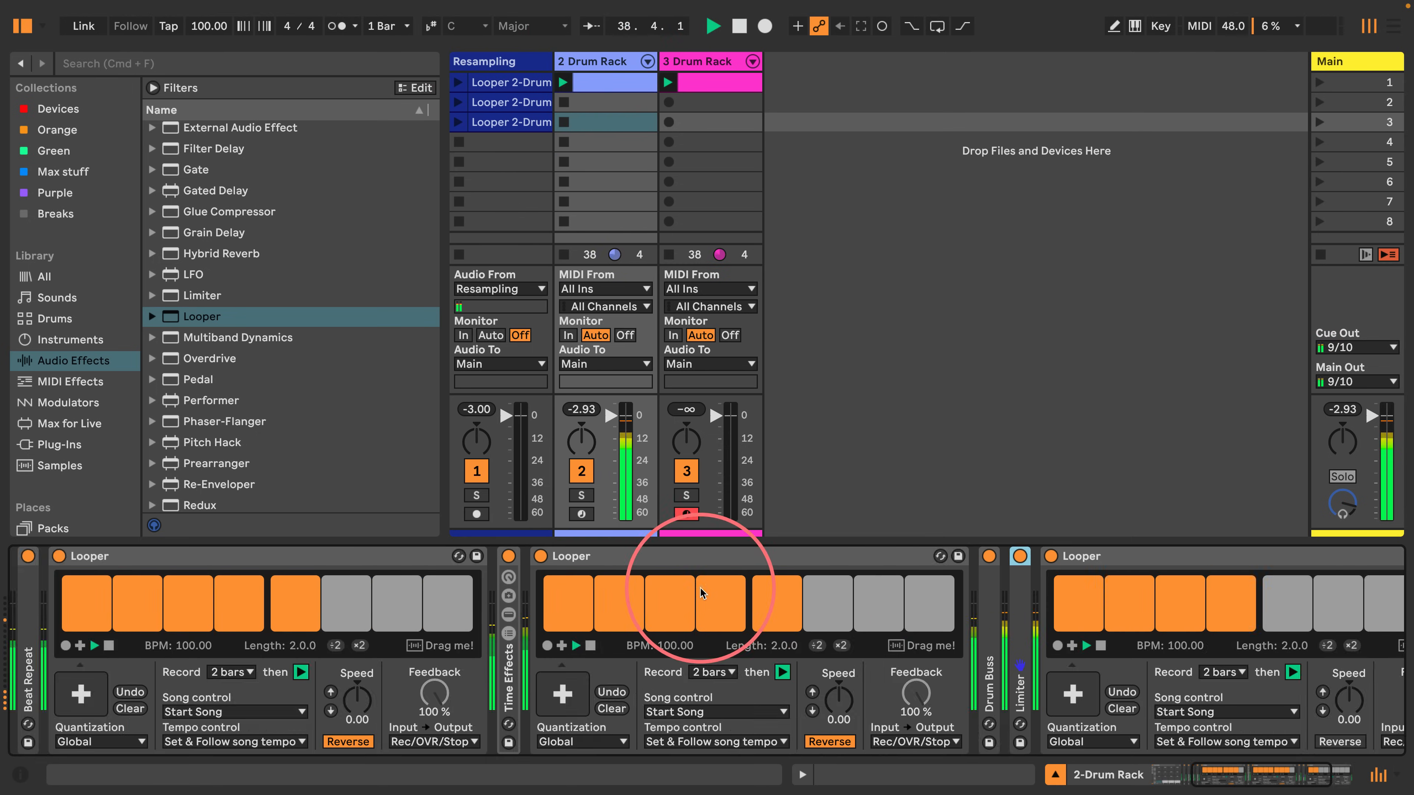
pyautogui.hscroll(1, 700, 588)
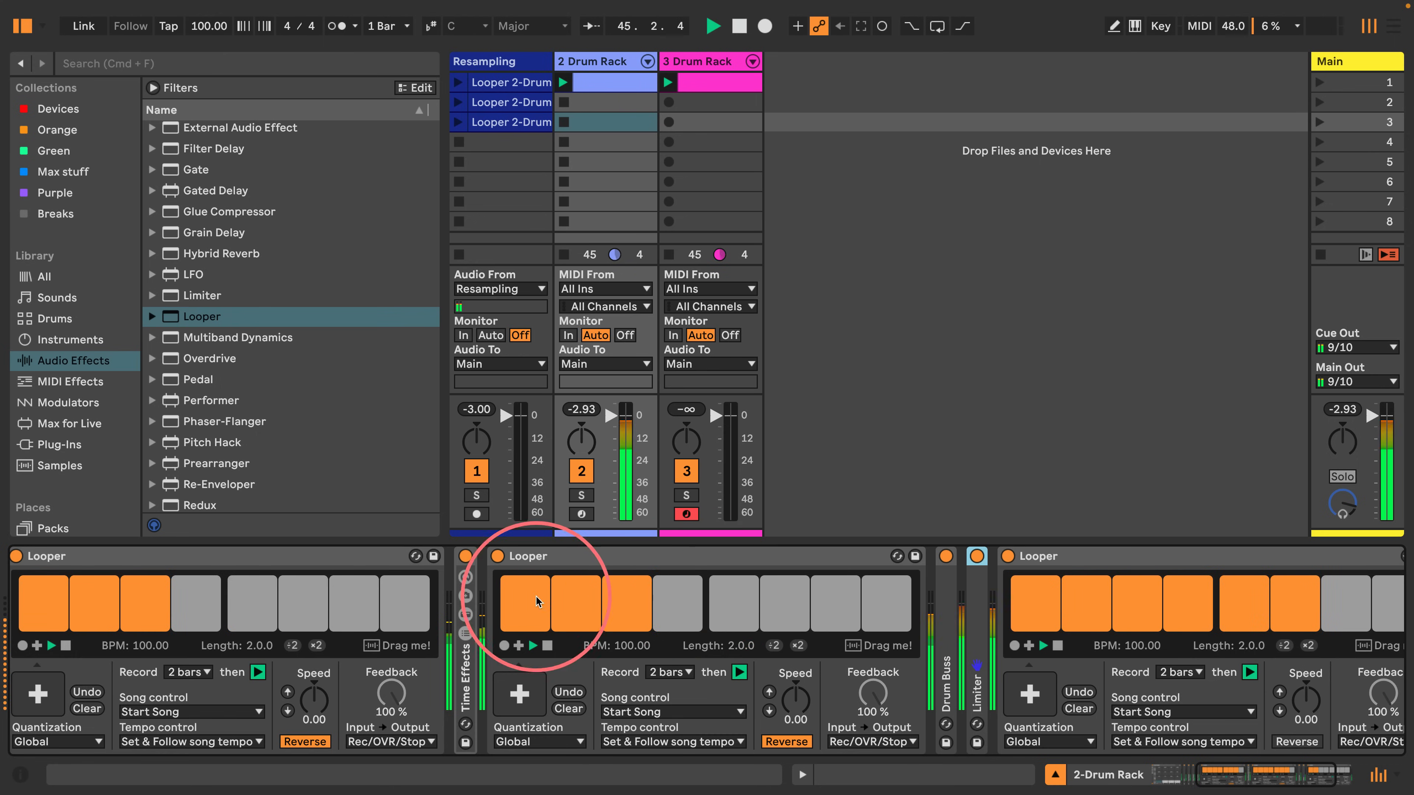
pyautogui.click(22, 646)
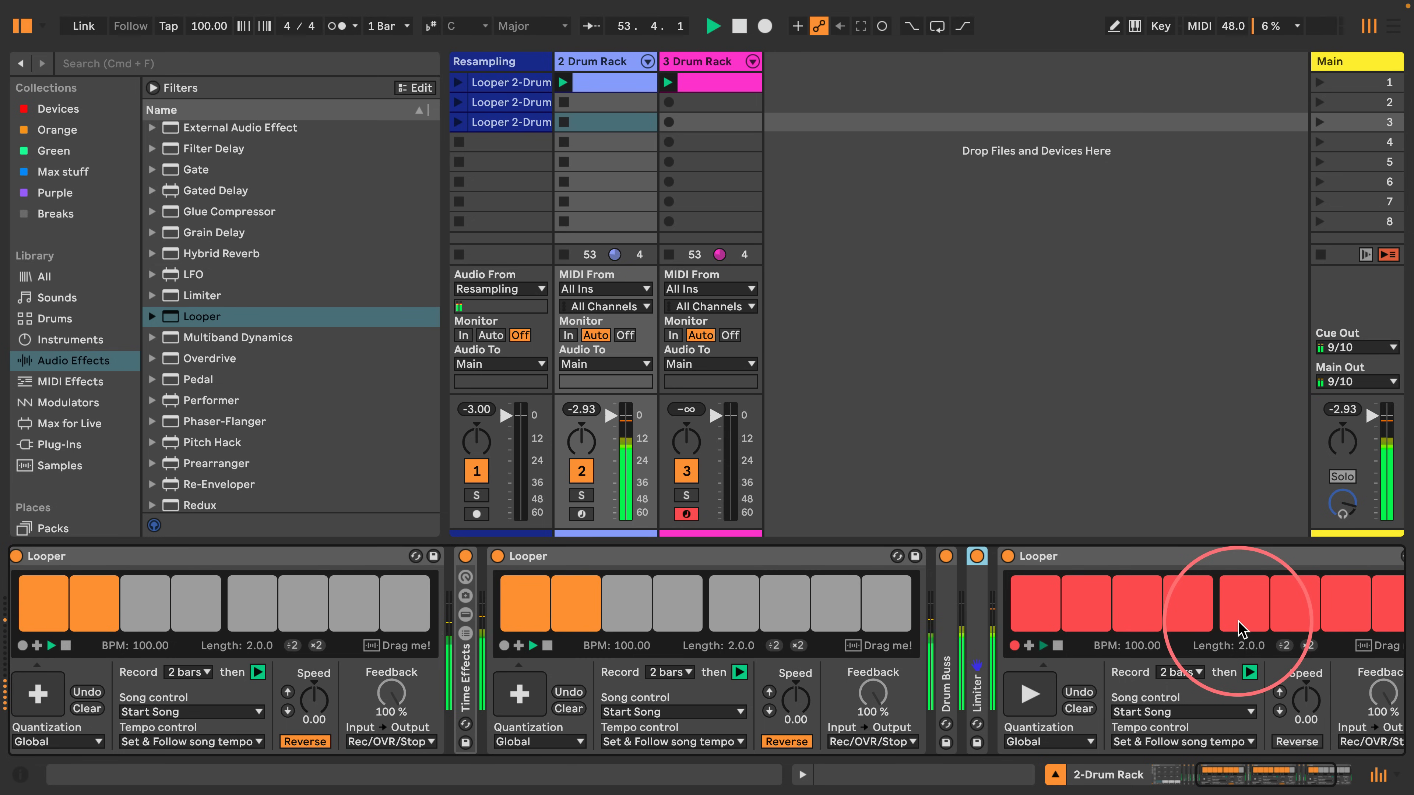
pyautogui.moveTo(1218, 775); pyautogui.dragTo(1225, 778)
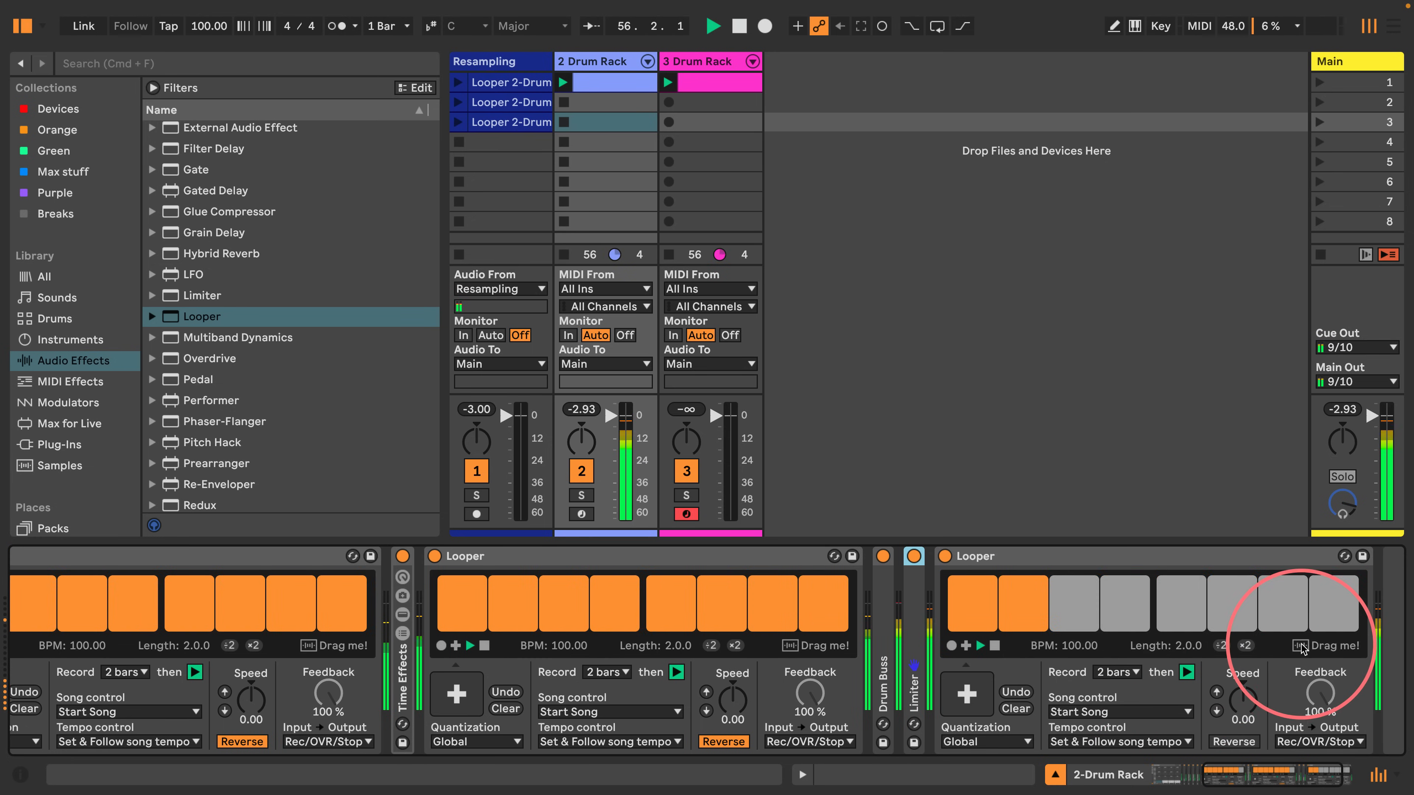
pyautogui.moveTo(1302, 648); pyautogui.dragTo(505, 145)
pyautogui.click(593, 62)
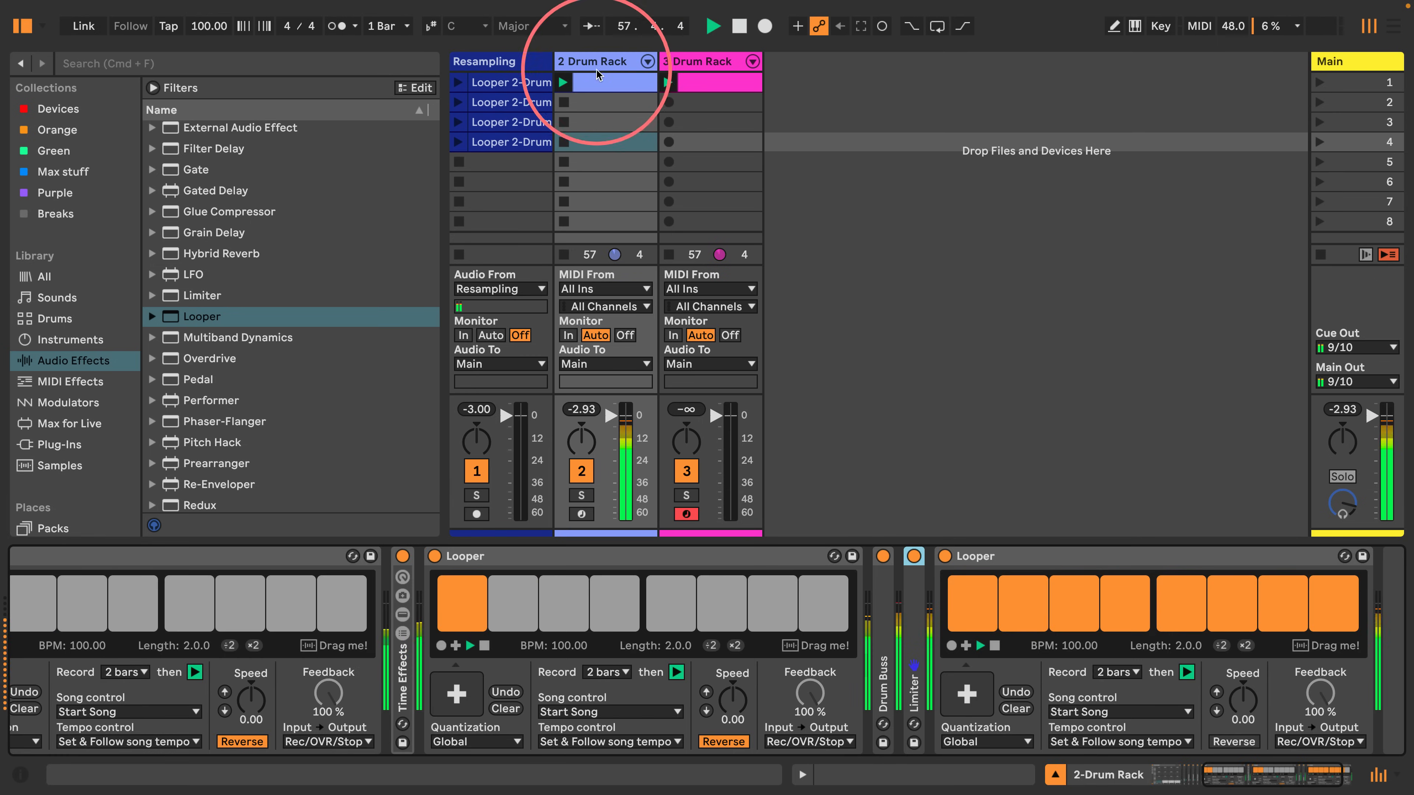
# Record another 2-bar variation in the final Looper, export it to the Resampling track's fifth slot, and reselect the 2 Drum Rack track.
pyautogui.moveTo(1215, 773); pyautogui.dragTo(1207, 773)
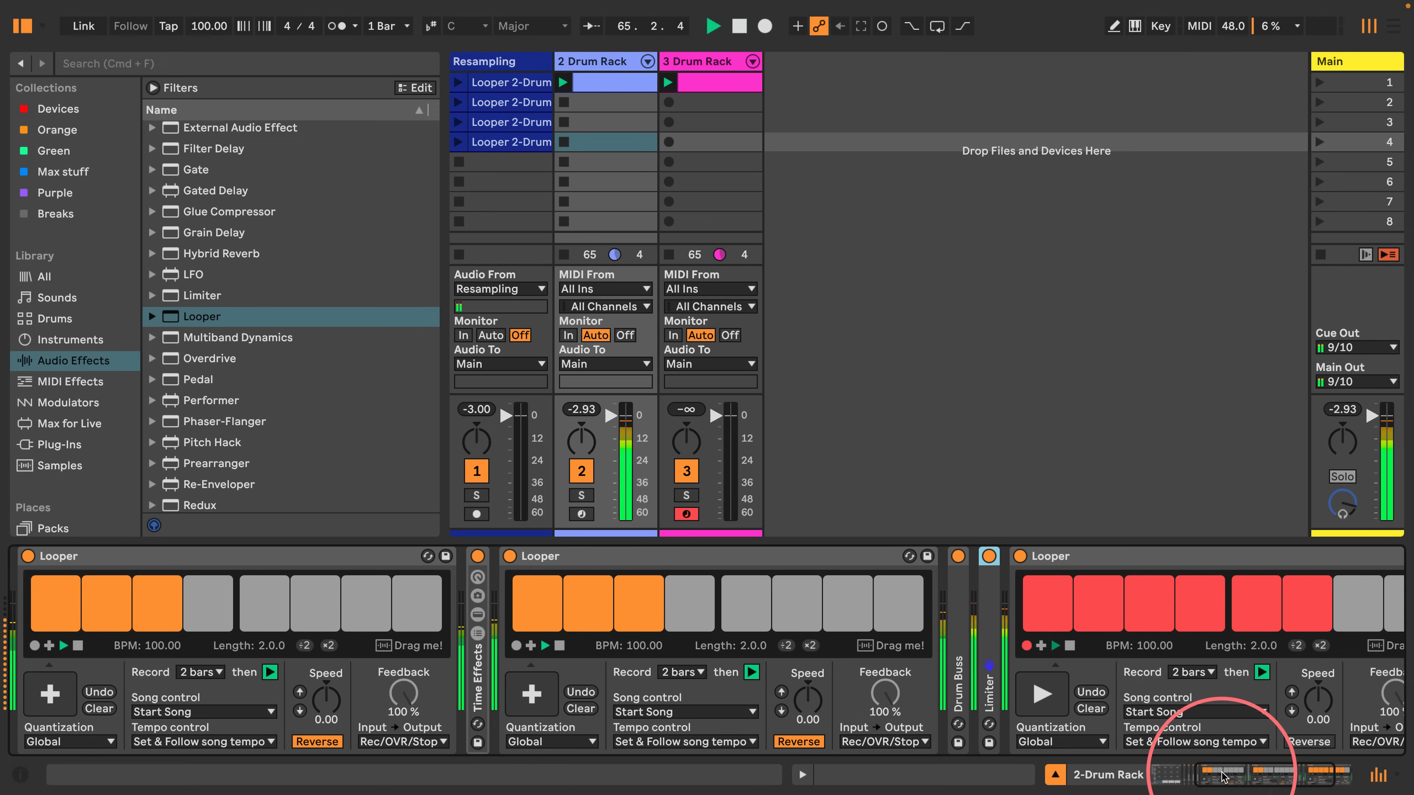
pyautogui.moveTo(1221, 777); pyautogui.dragTo(1231, 777)
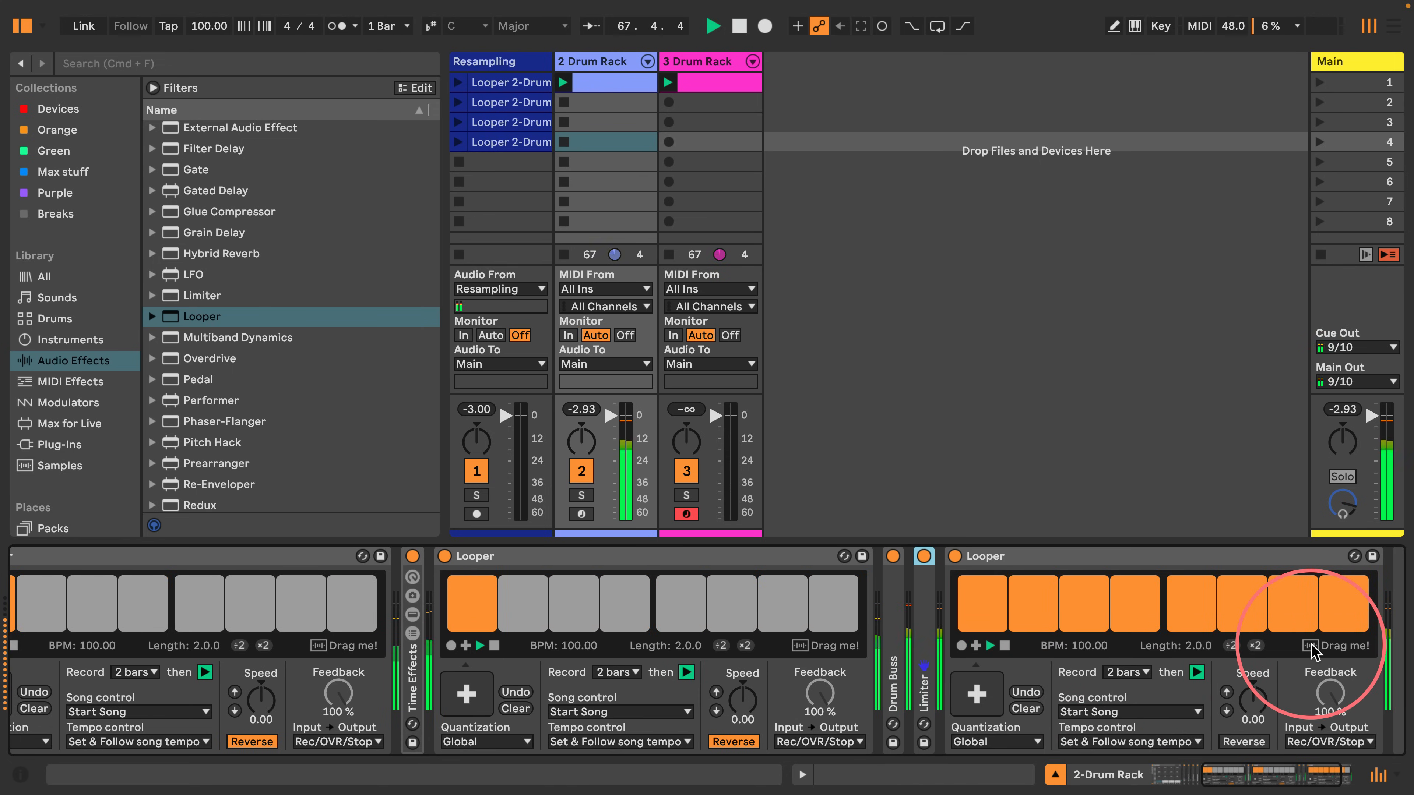
pyautogui.moveTo(1310, 646); pyautogui.dragTo(516, 167)
pyautogui.click(600, 59)
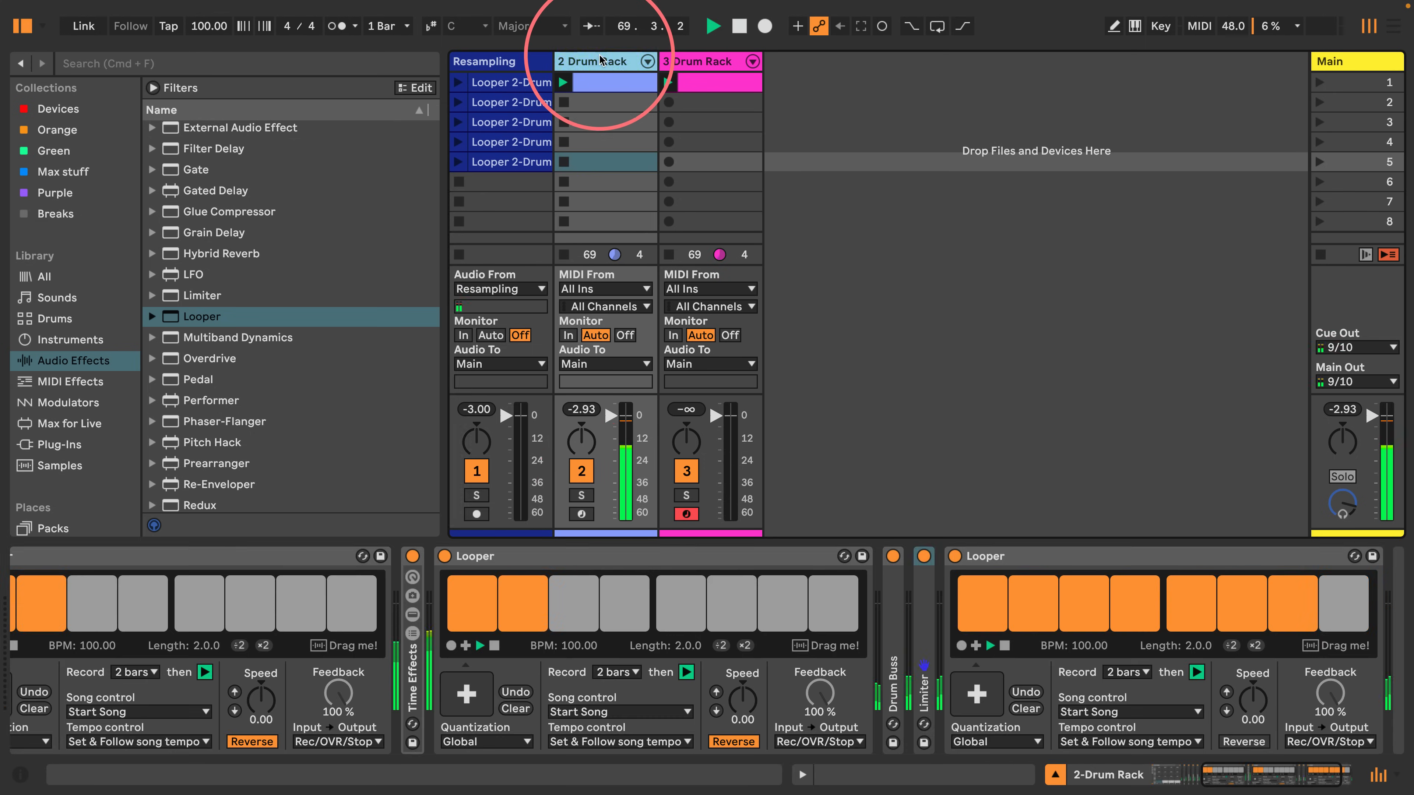
pyautogui.click(600, 59)
# Re-record the final Looper during playback, export its 2-bar loop to the Resampling track's sixth slot, and return to the 2 Drum Rack devices.
pyautogui.hscroll(-1, 605, 626)
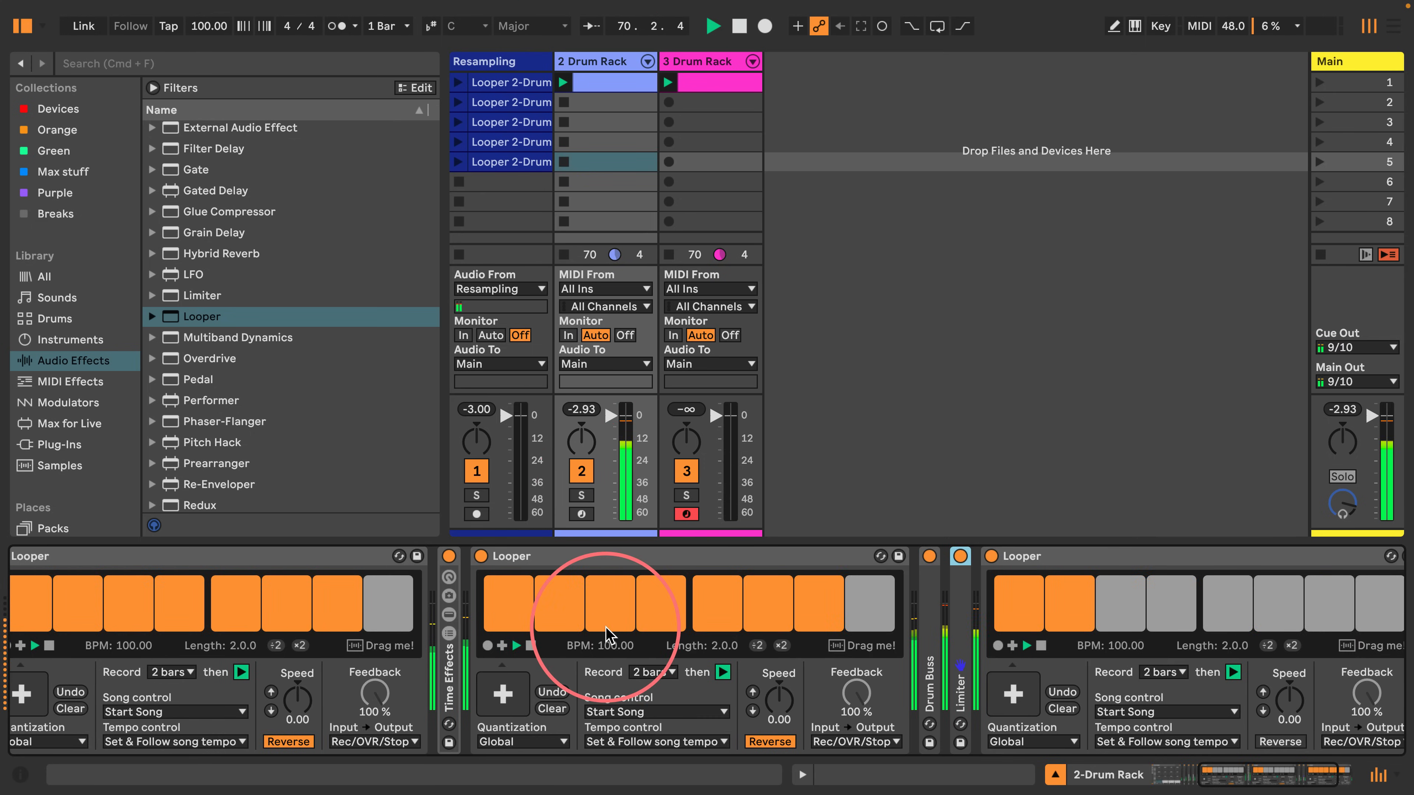
pyautogui.hscroll(-1, 606, 643)
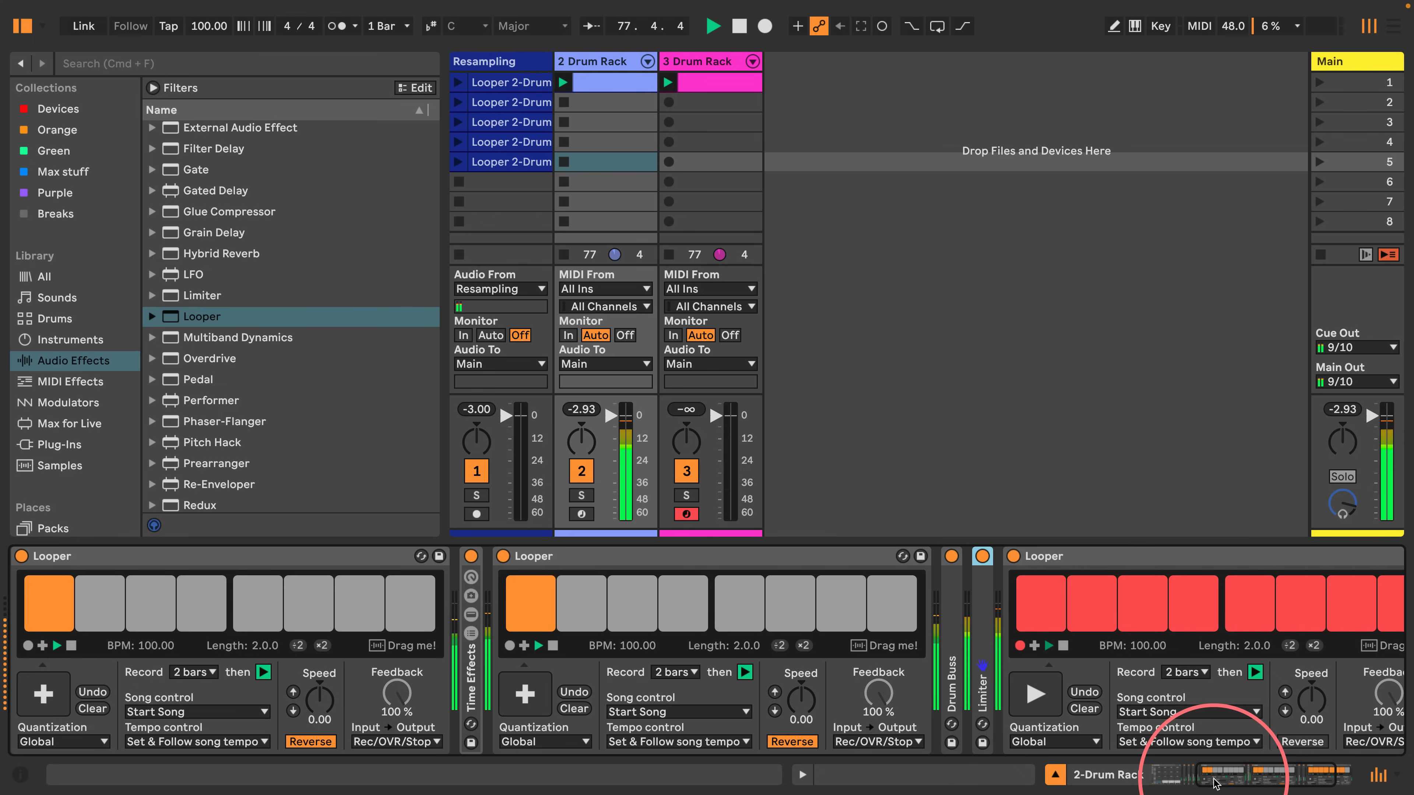
pyautogui.moveTo(1214, 779); pyautogui.dragTo(1262, 774)
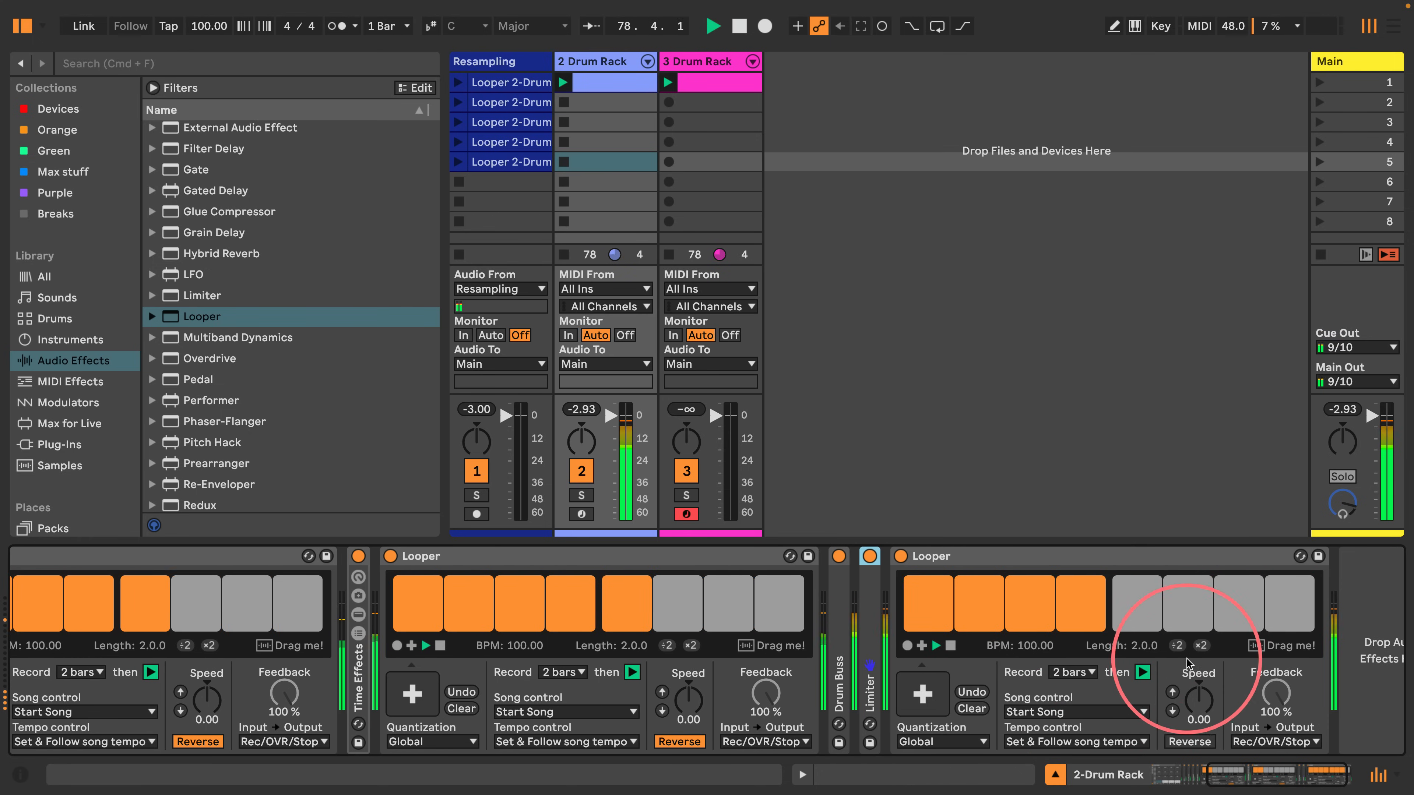
pyautogui.moveTo(1262, 652); pyautogui.dragTo(521, 184)
pyautogui.click(598, 62)
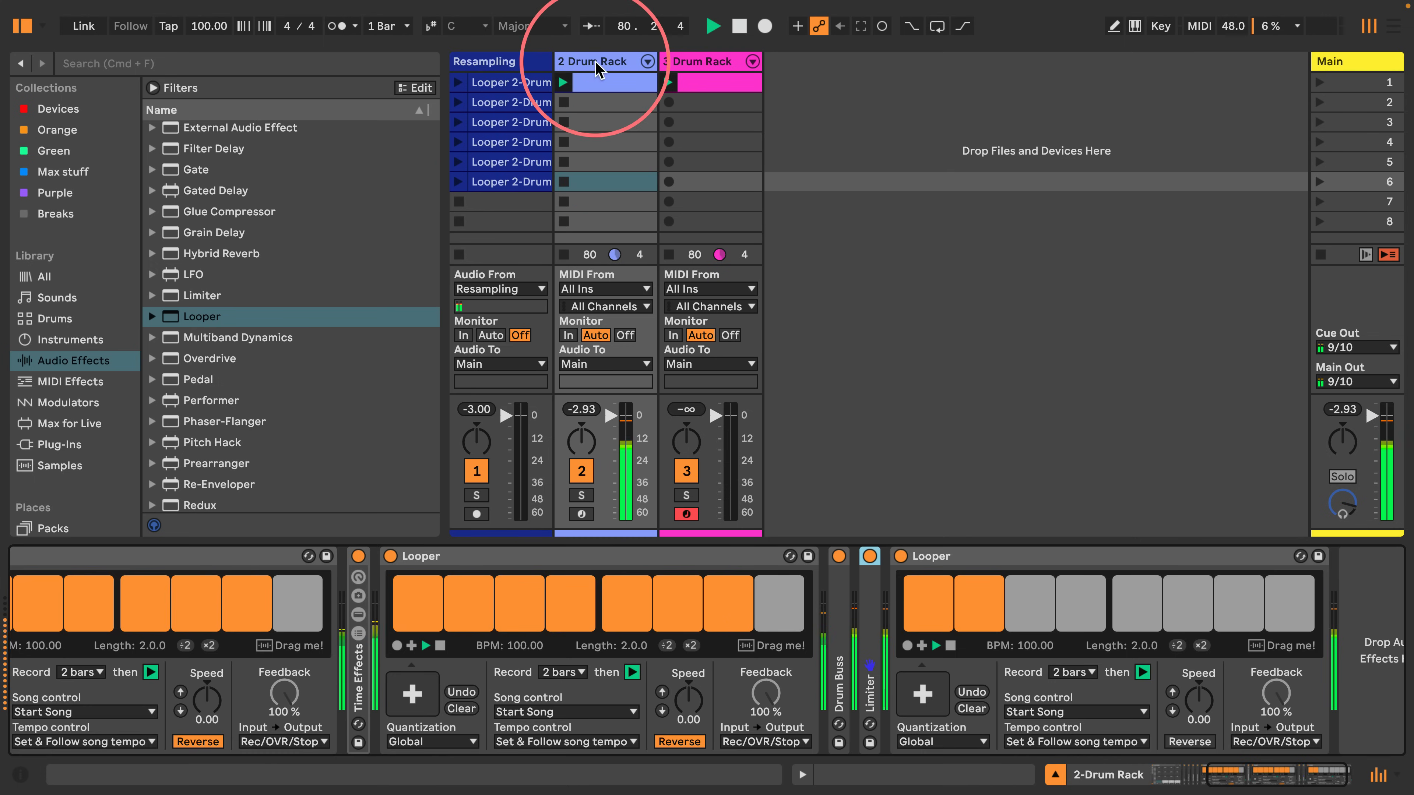
# Restart playback, record a new 2-bar loop in the final Looper, export it to the Resampling track's seventh slot, and stop playback.
pyautogui.hscroll(-5, 627, 649)
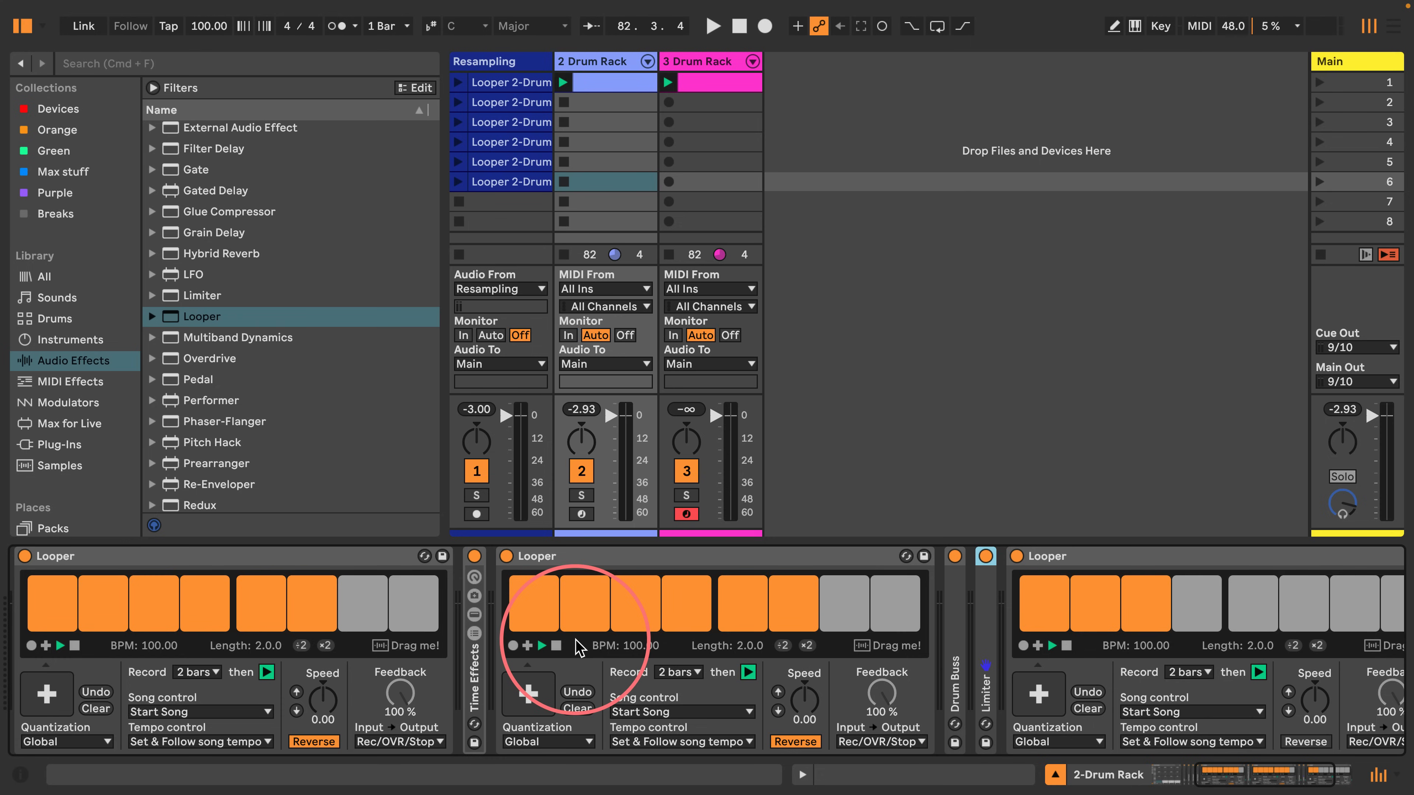
pyautogui.press('space')
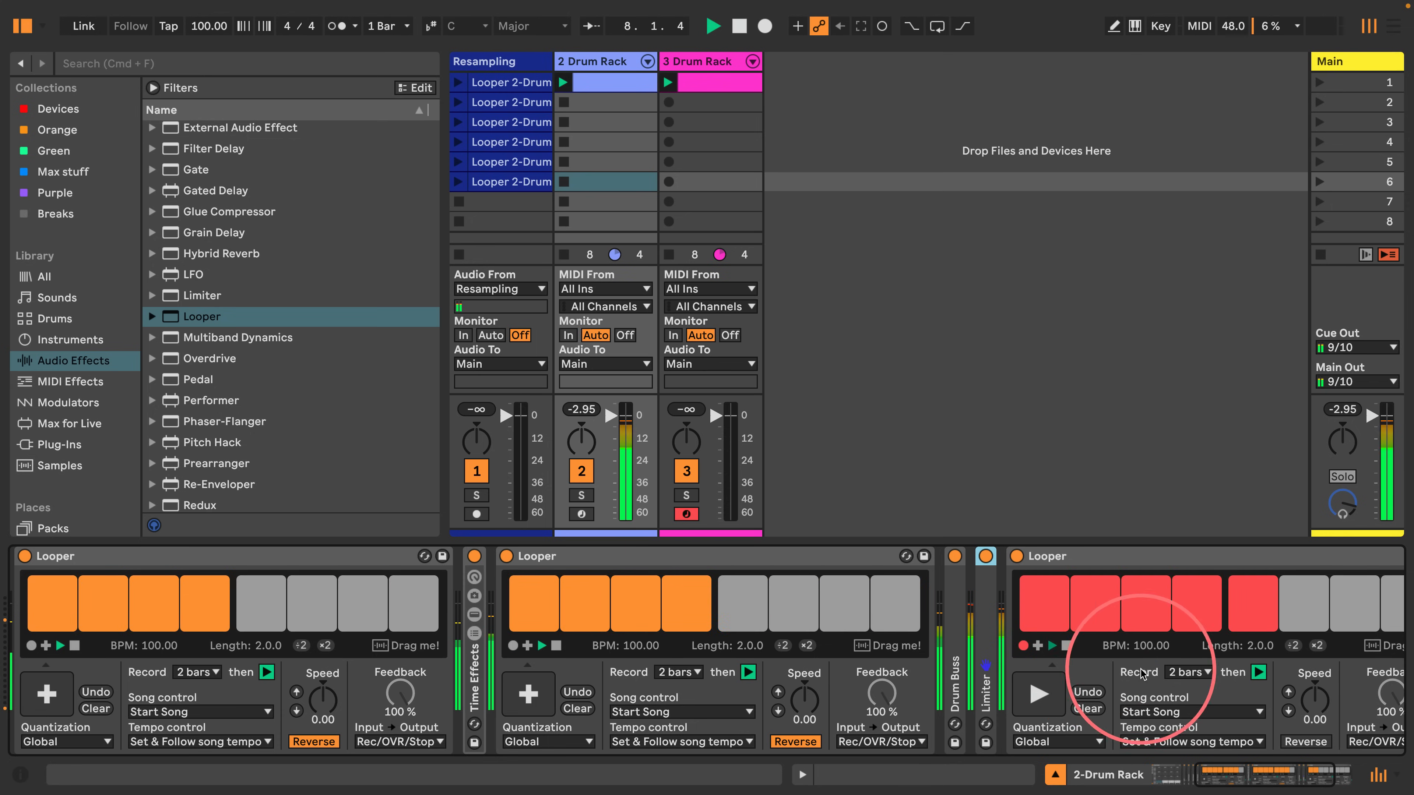
pyautogui.moveTo(1229, 771); pyautogui.dragTo(1241, 782)
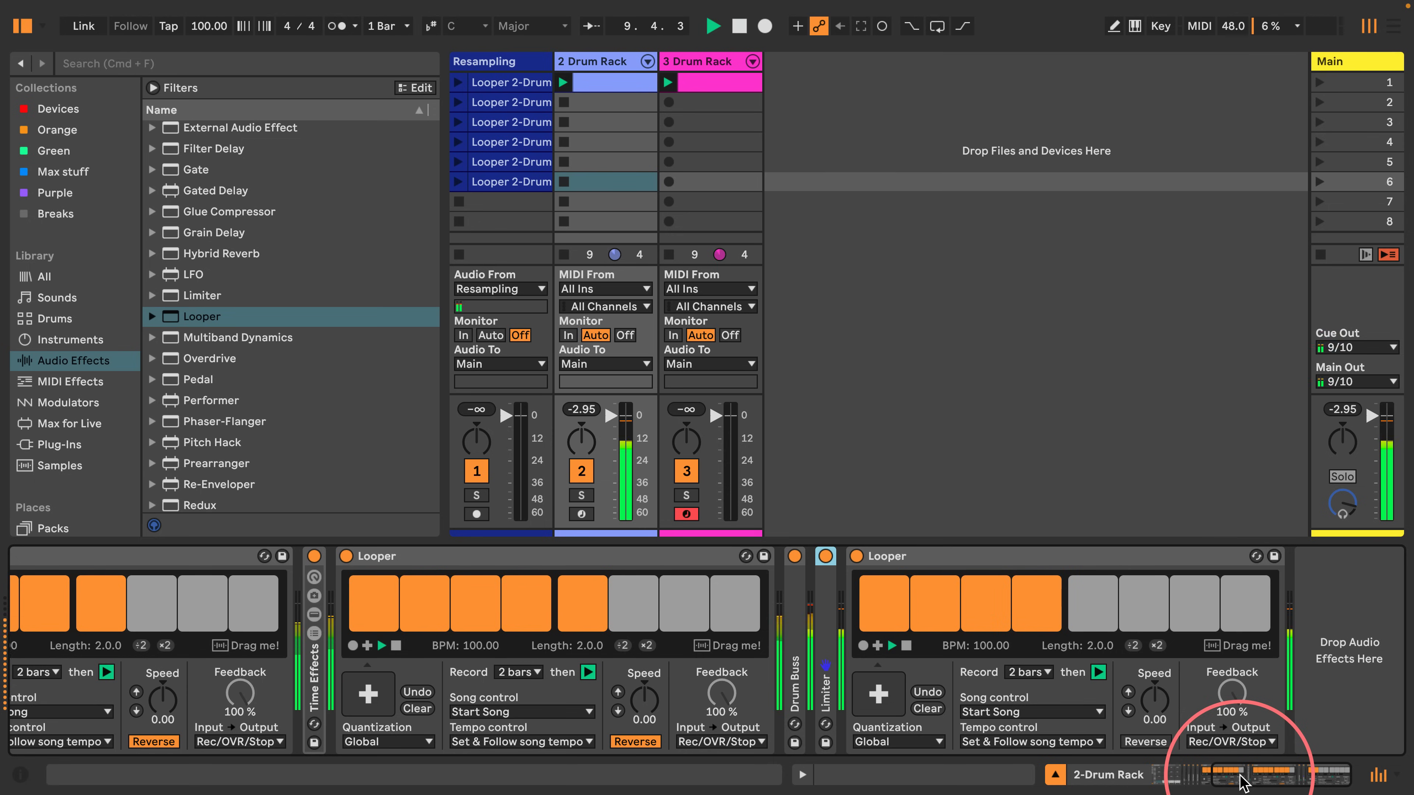
pyautogui.moveTo(1215, 648); pyautogui.dragTo(512, 206)
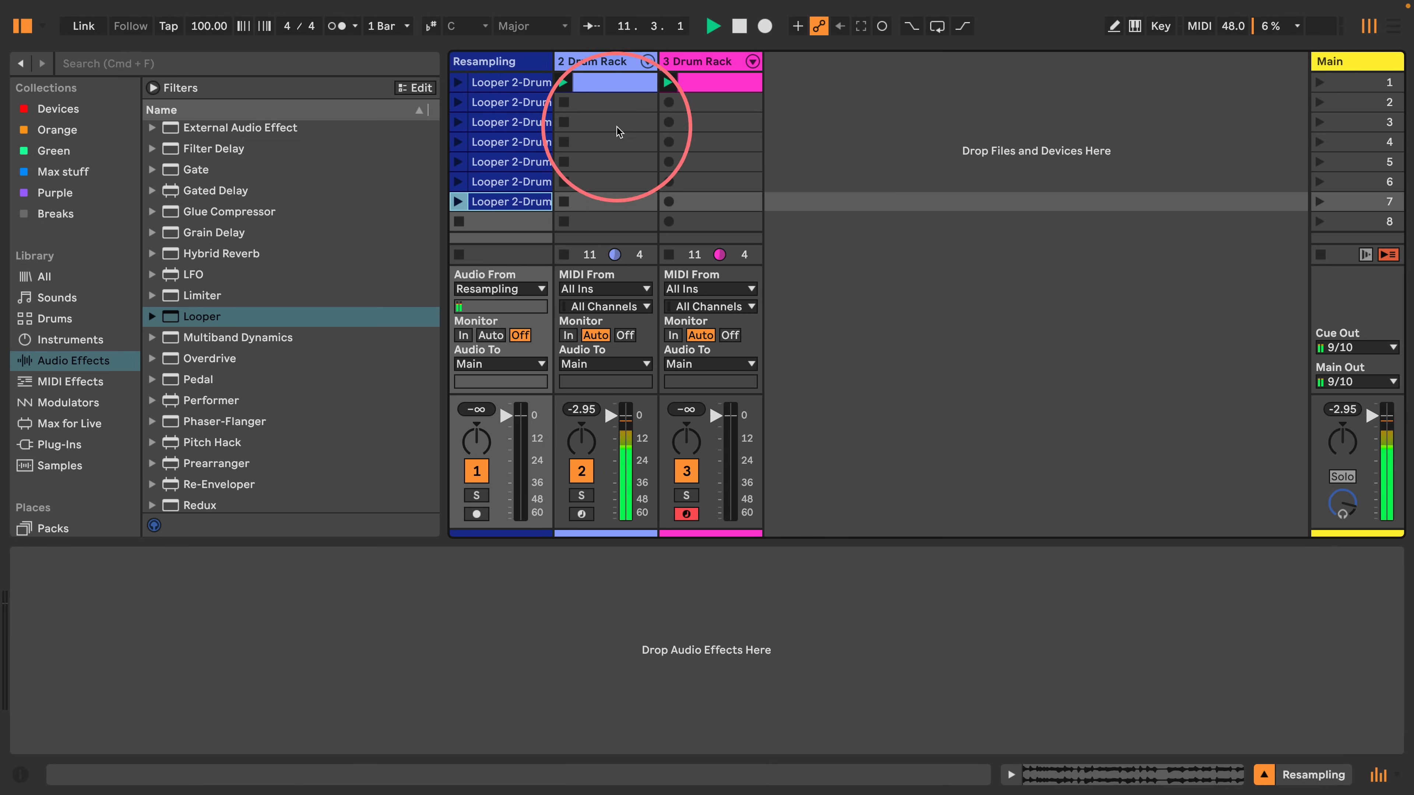
pyautogui.press('space')
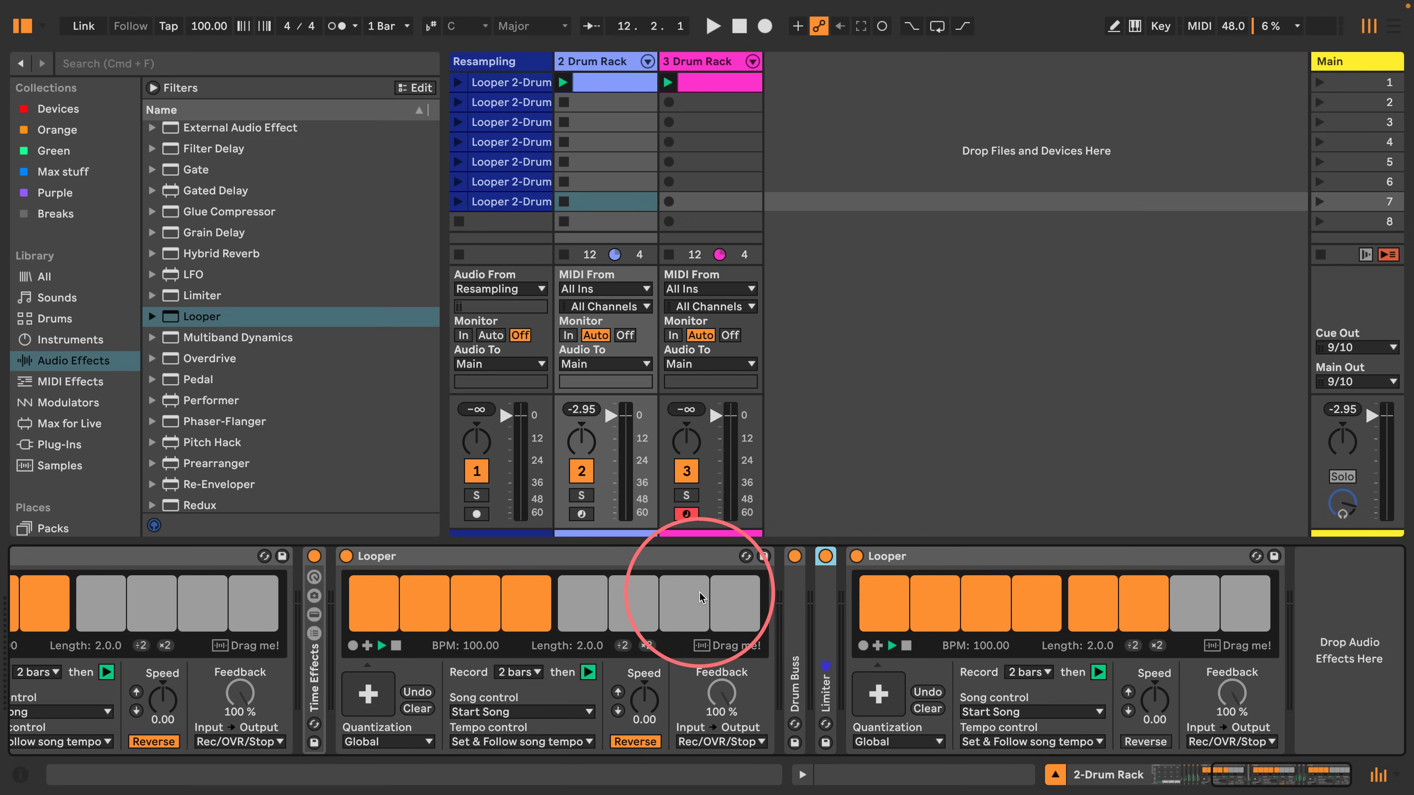
pyautogui.hscroll(-3, 686, 592)
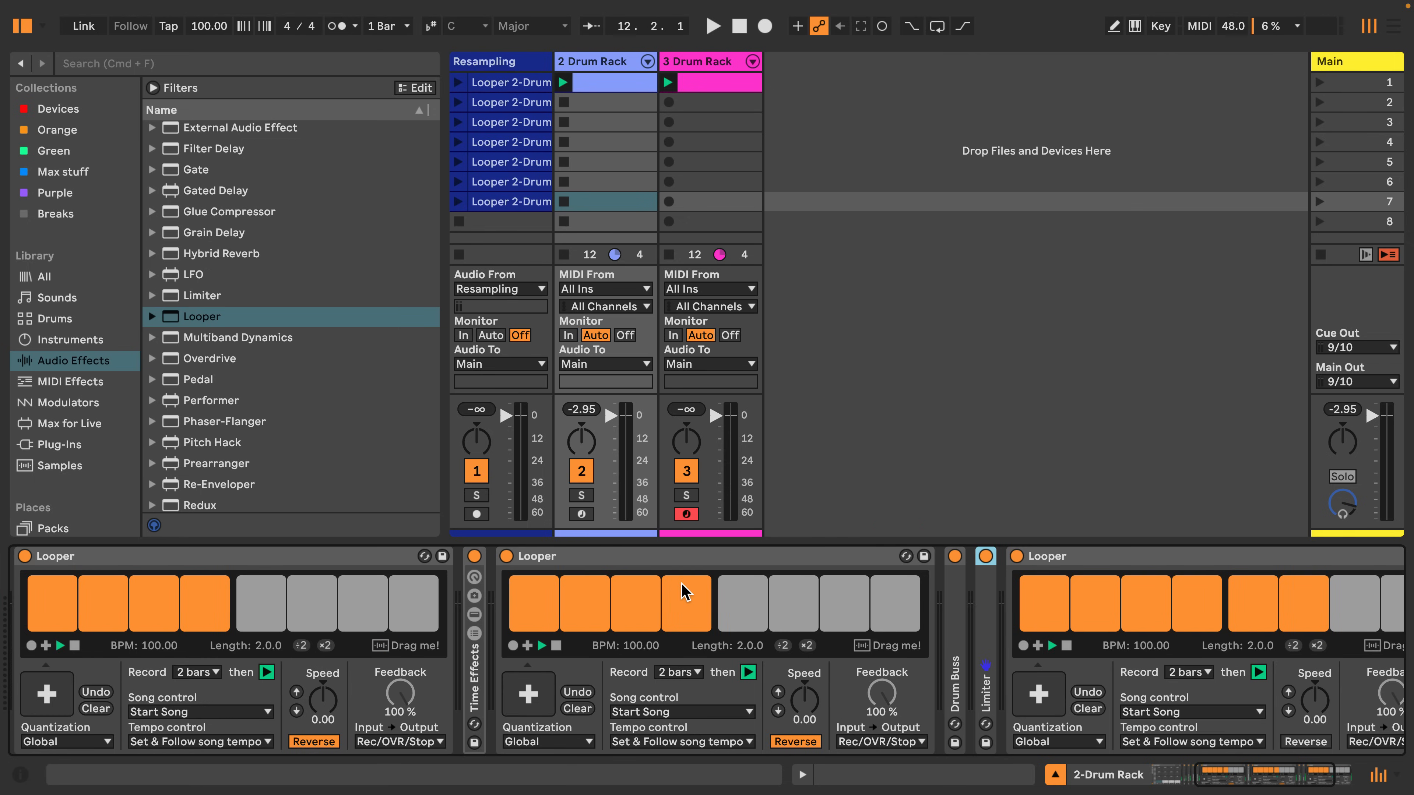